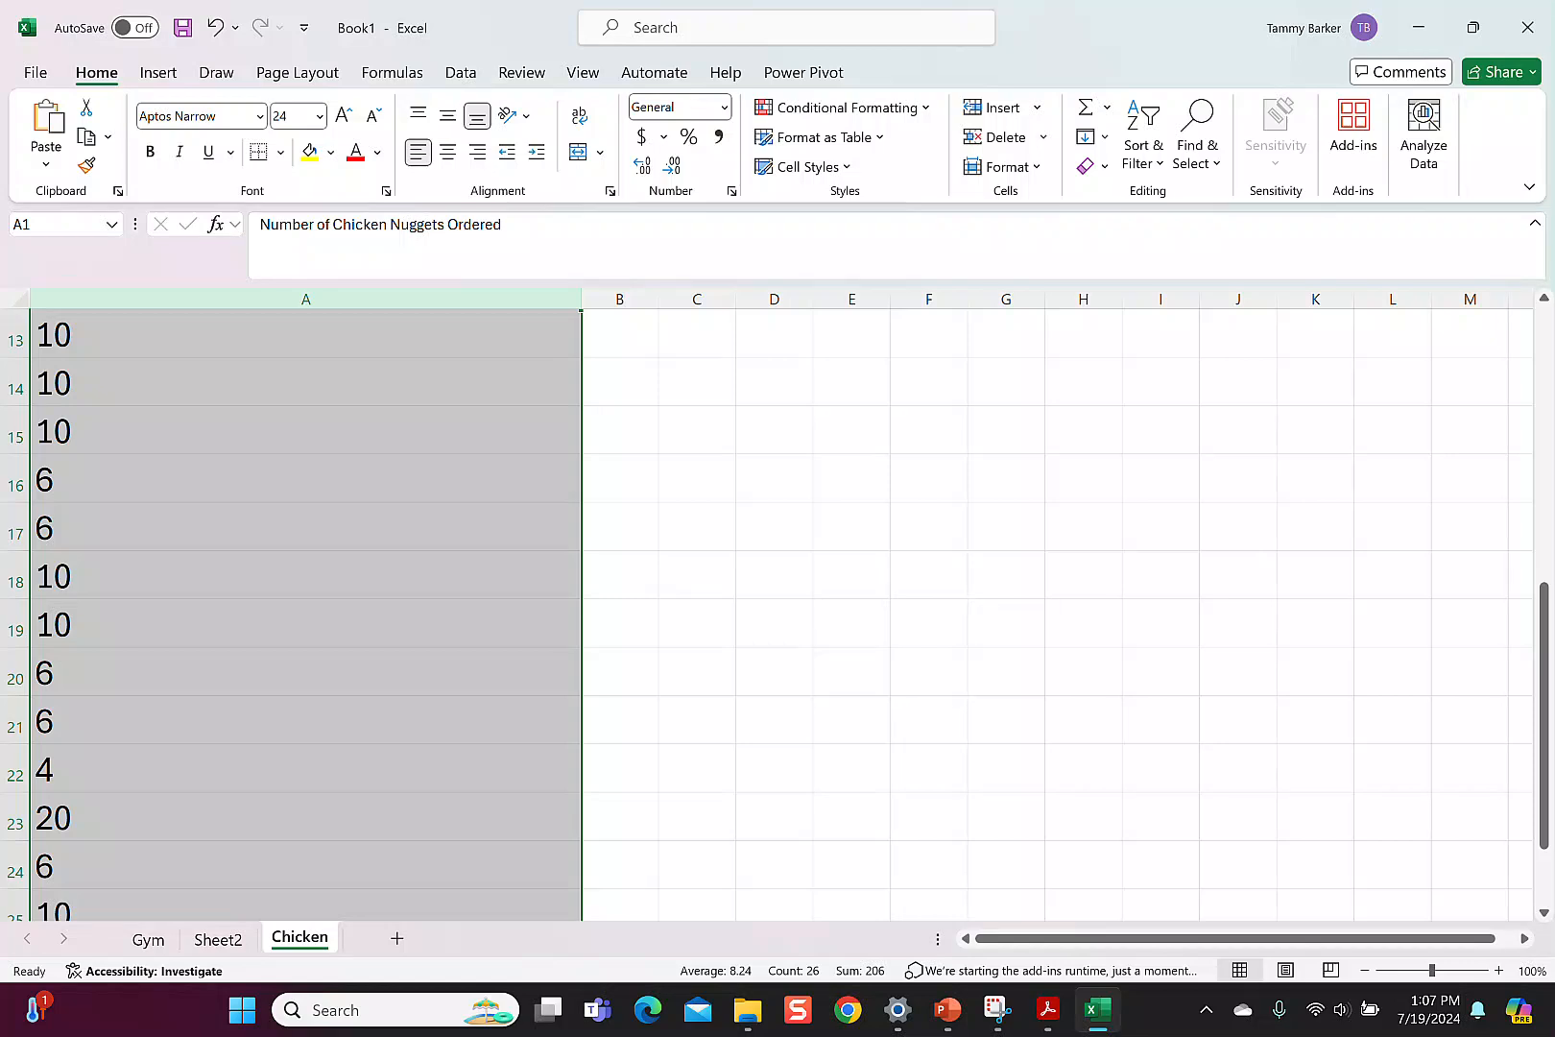
List the distinct order sizes 4, 6, 10 and 20 from column A in cells C3 to C6
scroll(767, 614, "up", 1)
scroll(768, 614, "down", 2)
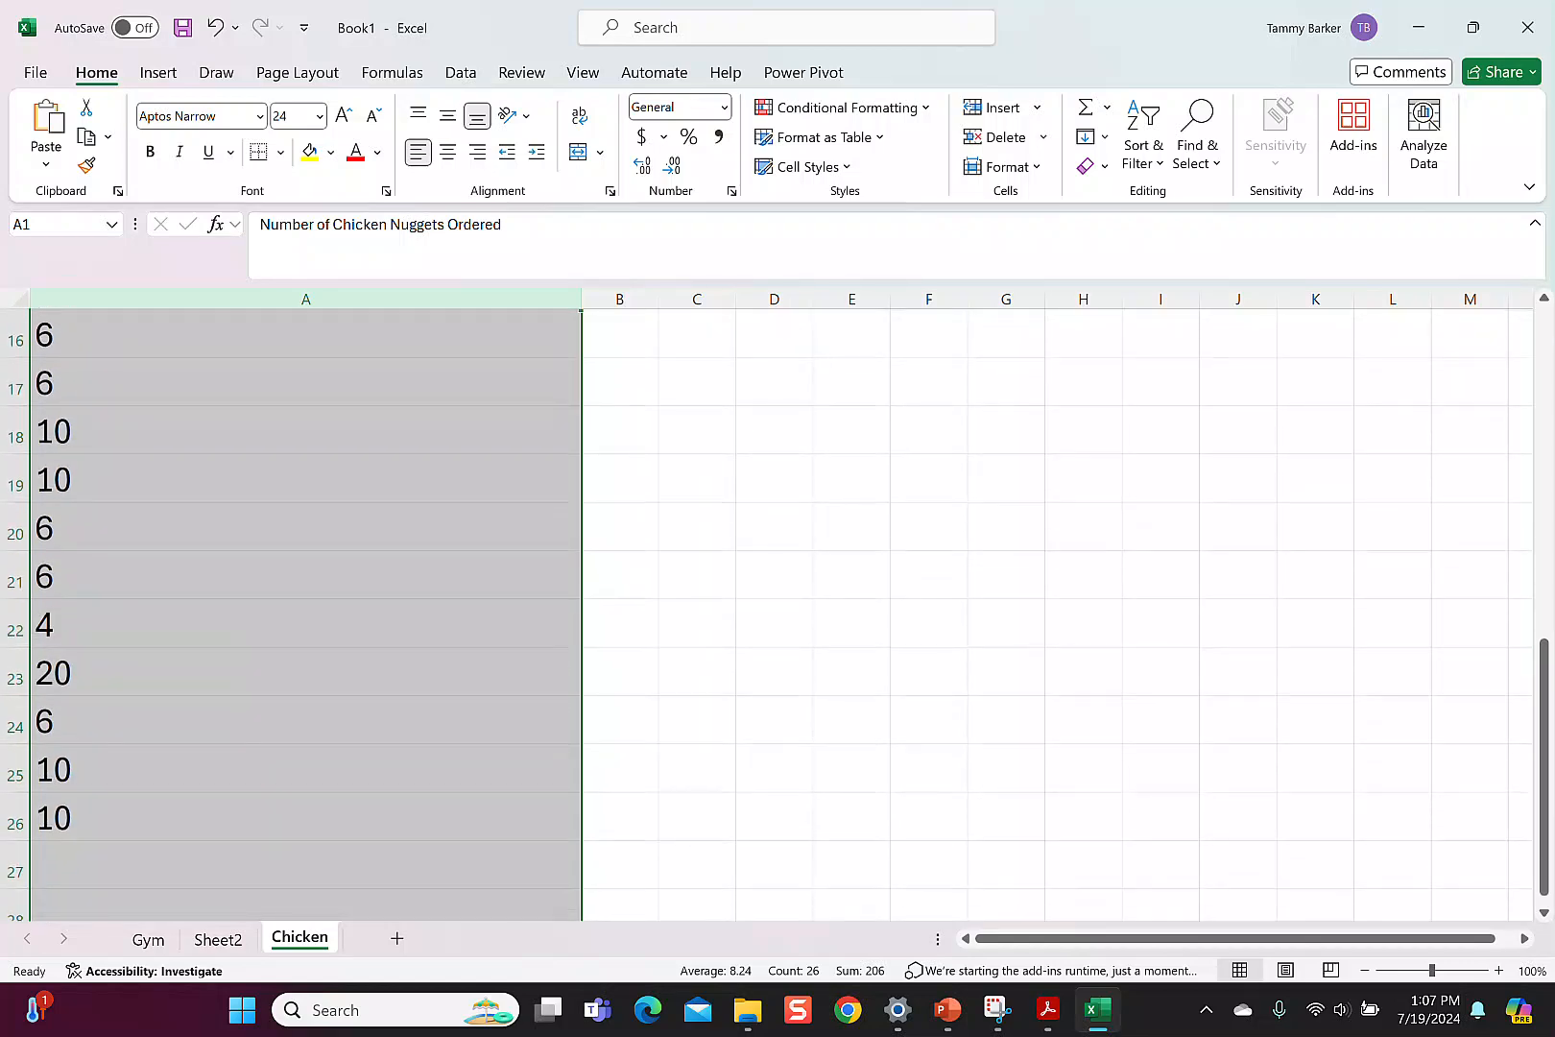
scroll(768, 614, "up", 5)
scroll(768, 614, "down", 3)
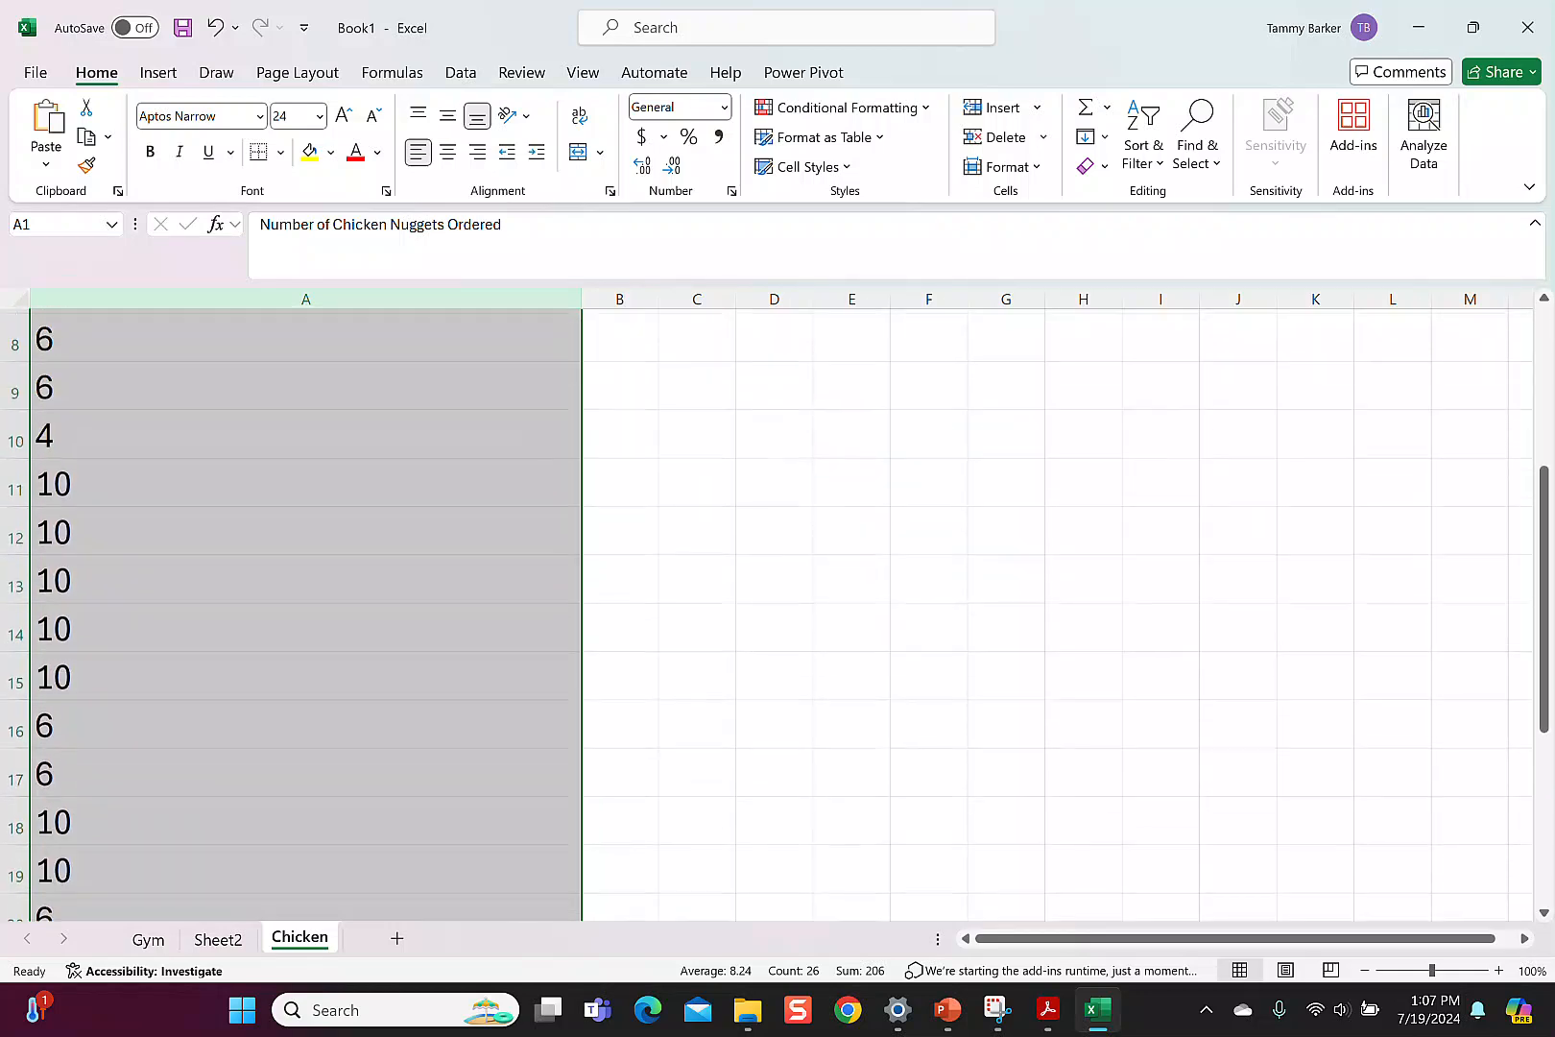
scroll(767, 614, "up", 3)
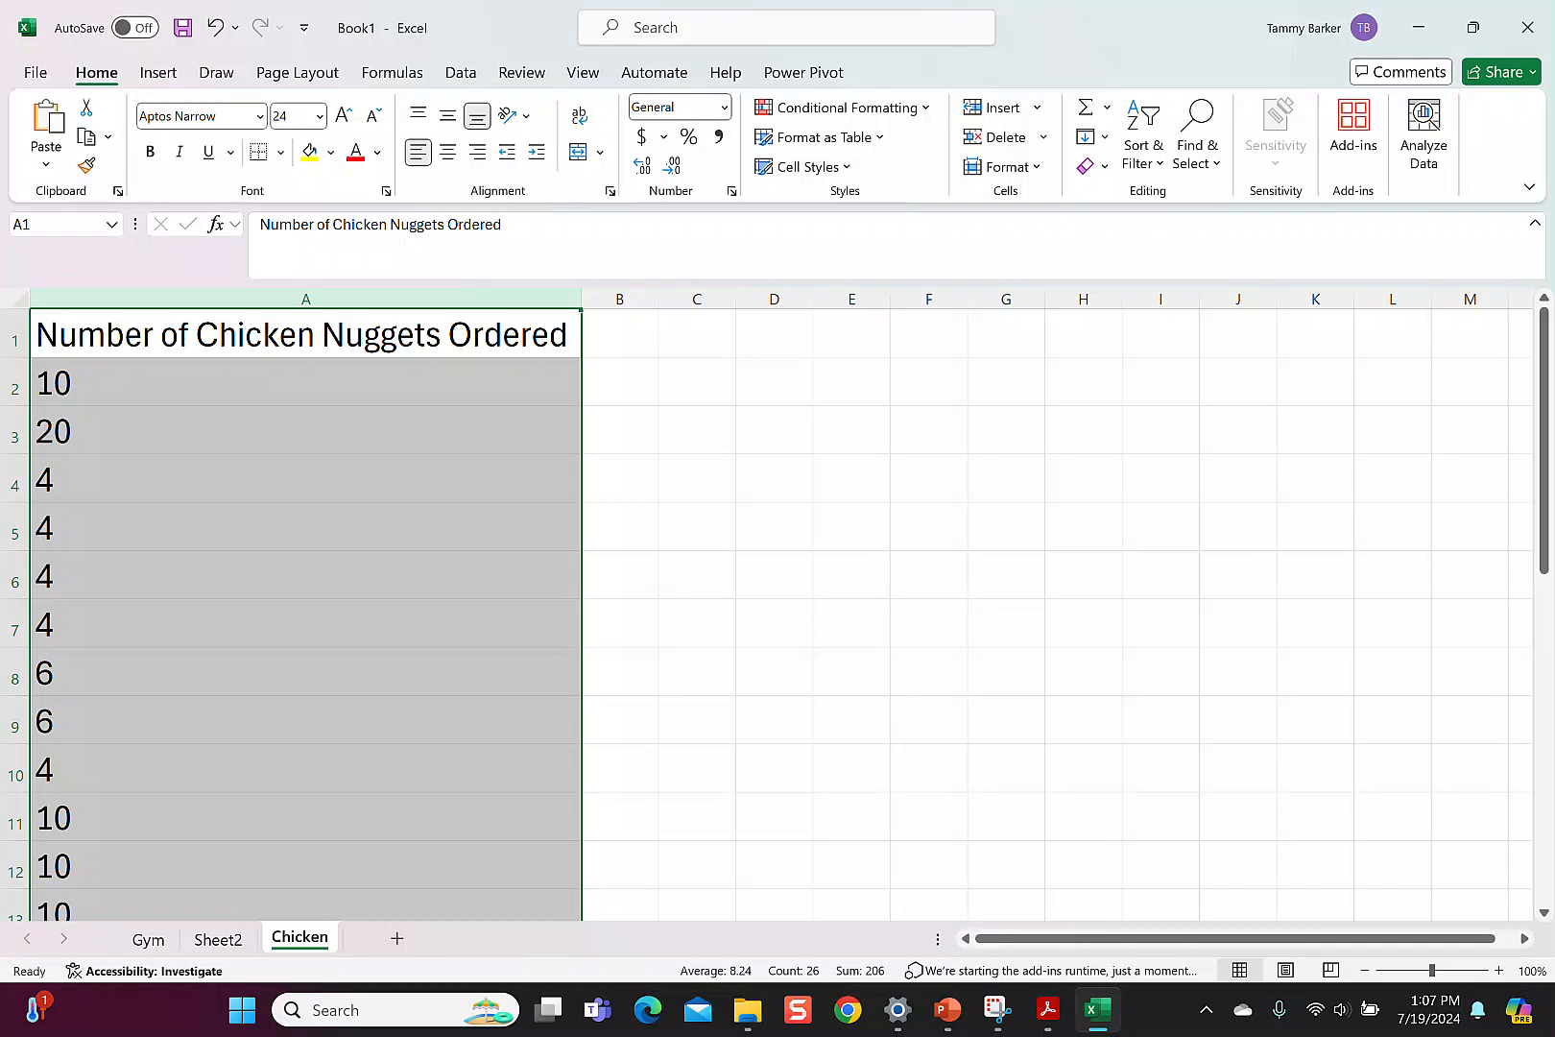
left_click(697, 430)
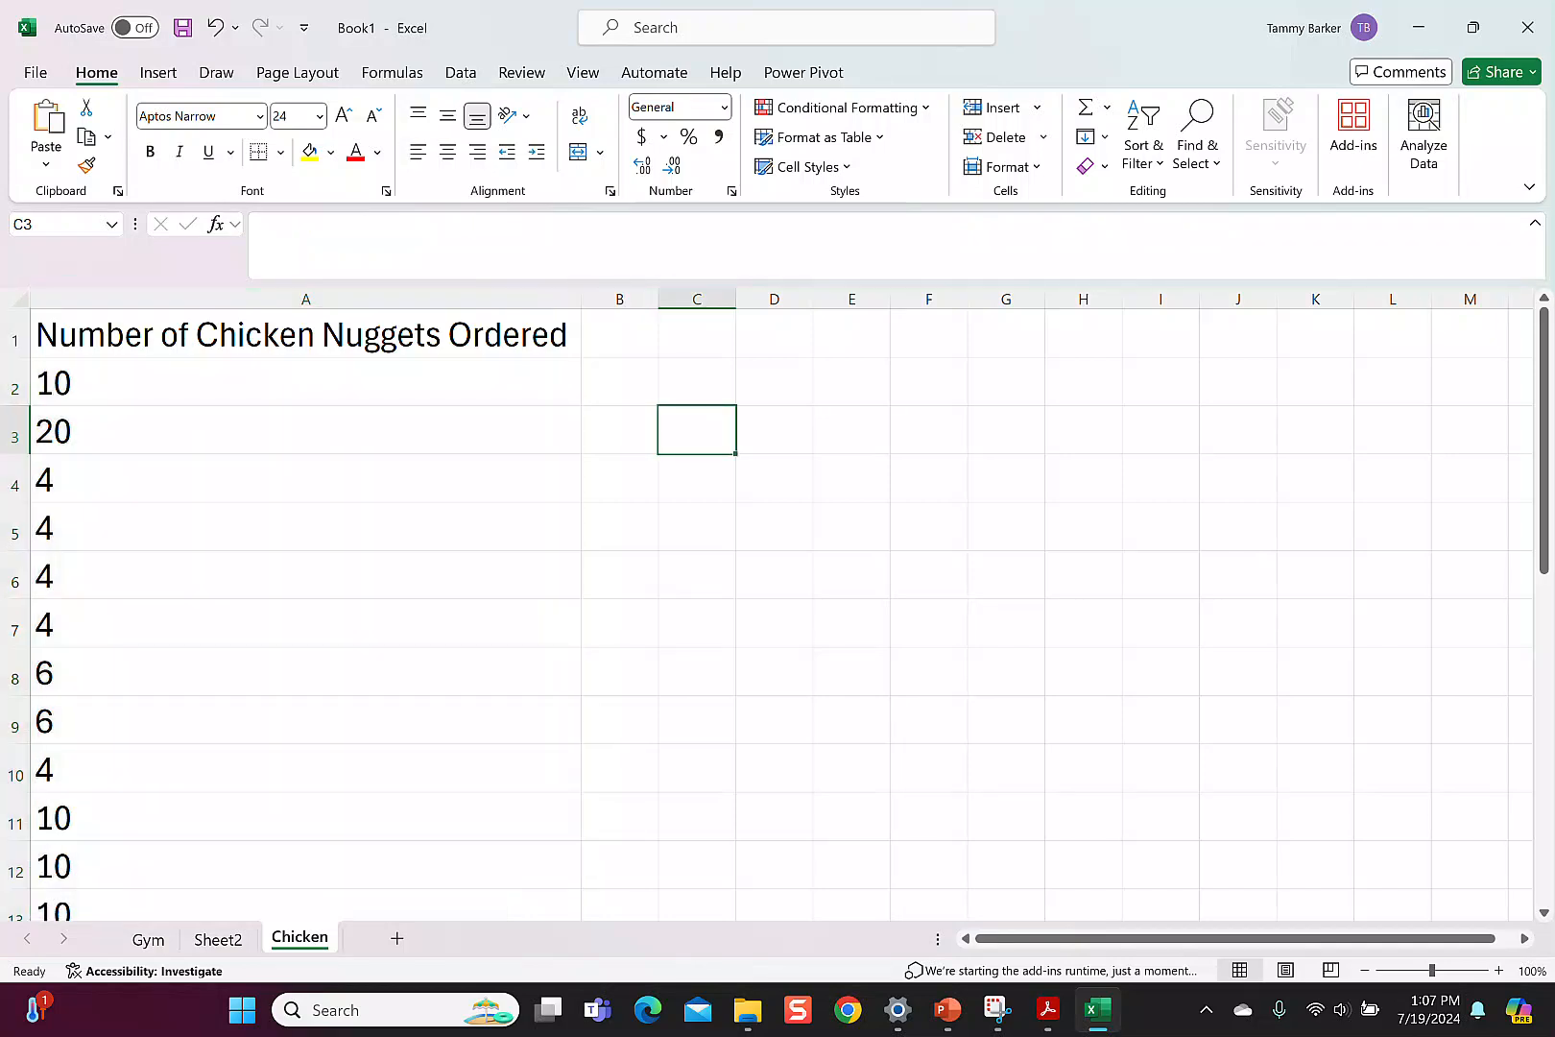
type("4")
key("Return")
type("6")
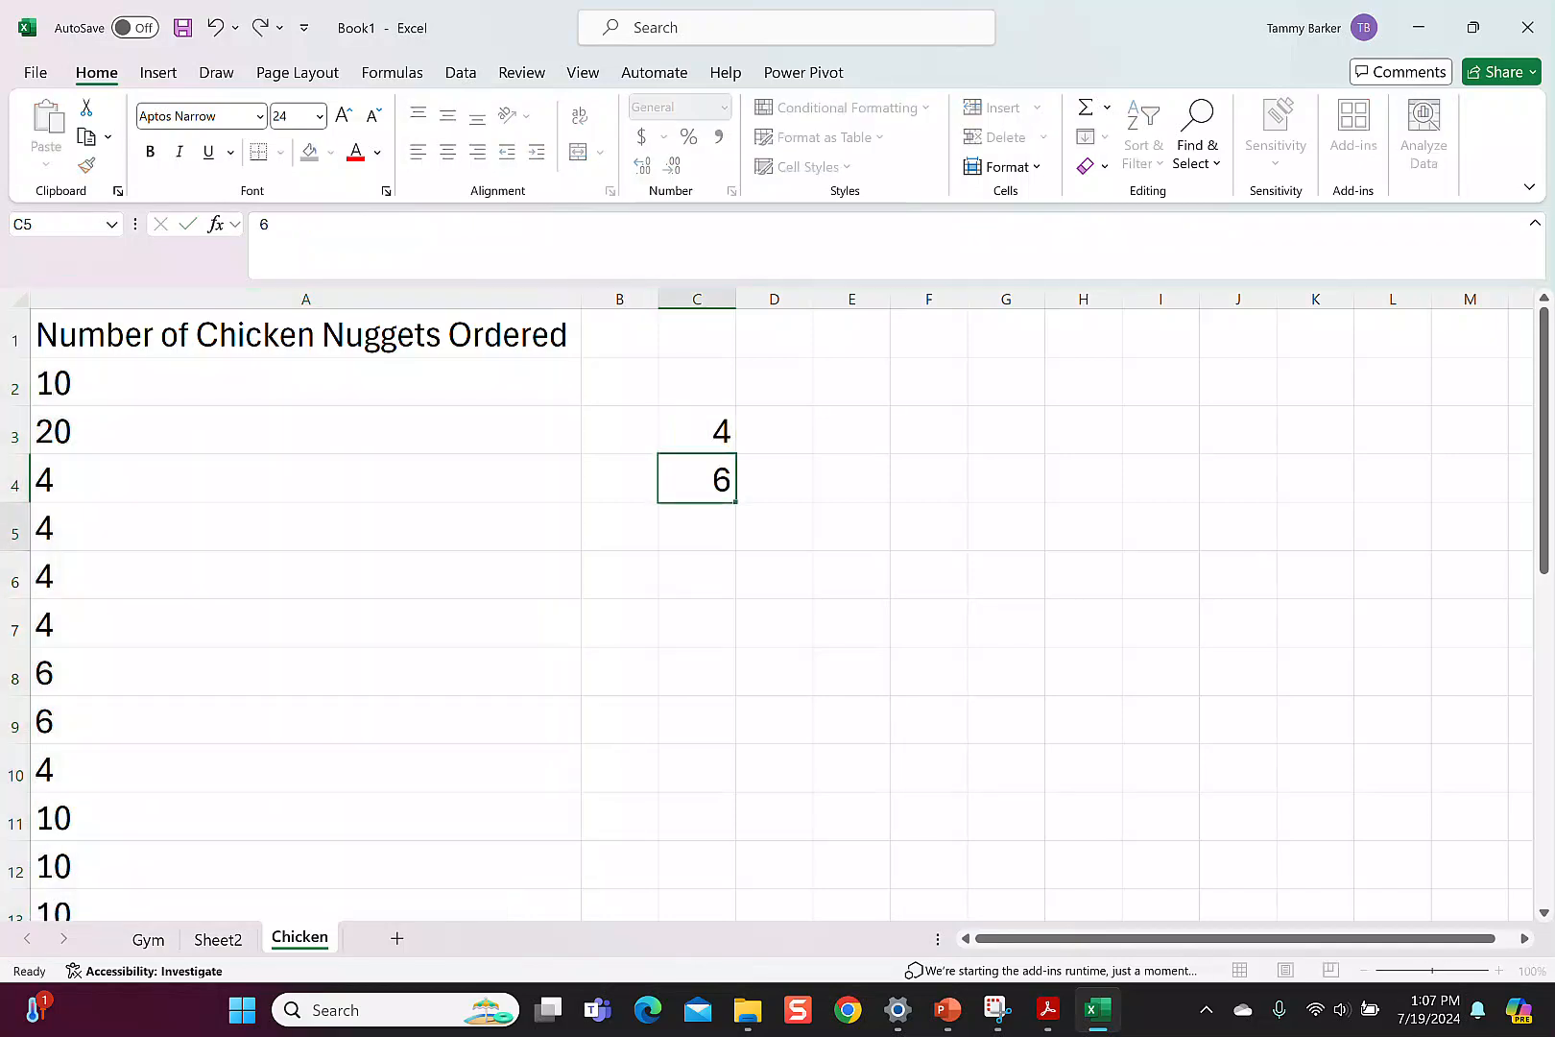
key("Return")
type("10")
key("Return")
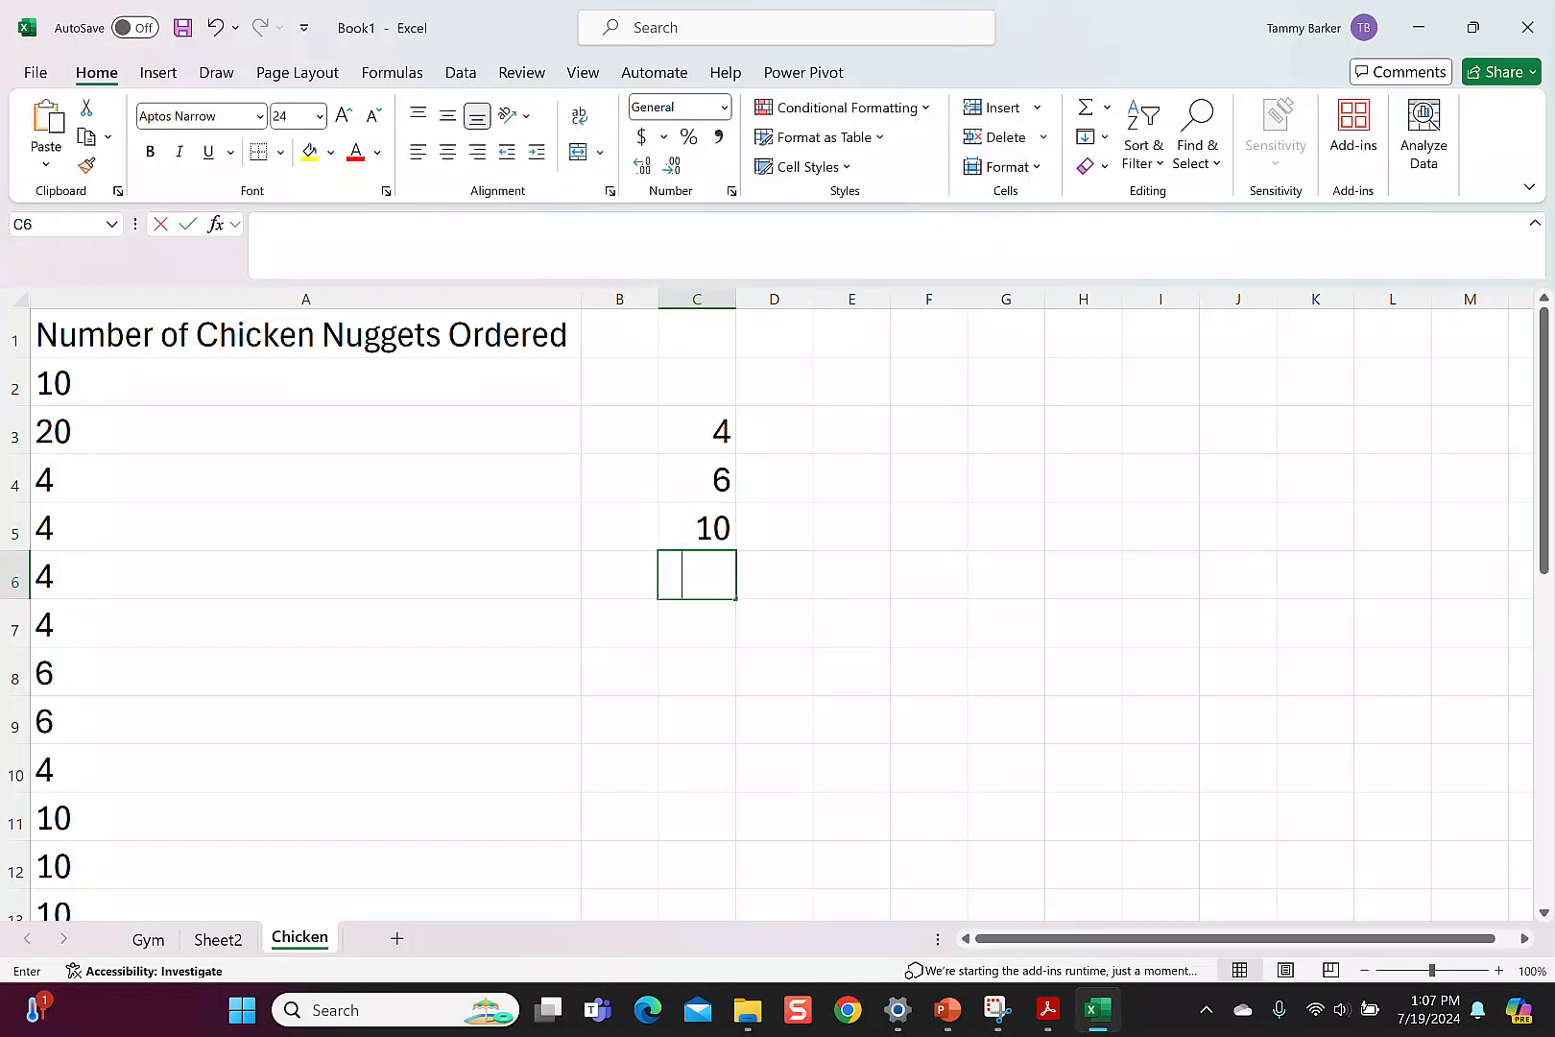
type("20")
key("Return")
Enter the heading "Number of Chicken Nuggets Ordered" in C2 and fit column C's width to it
left_click(696, 382)
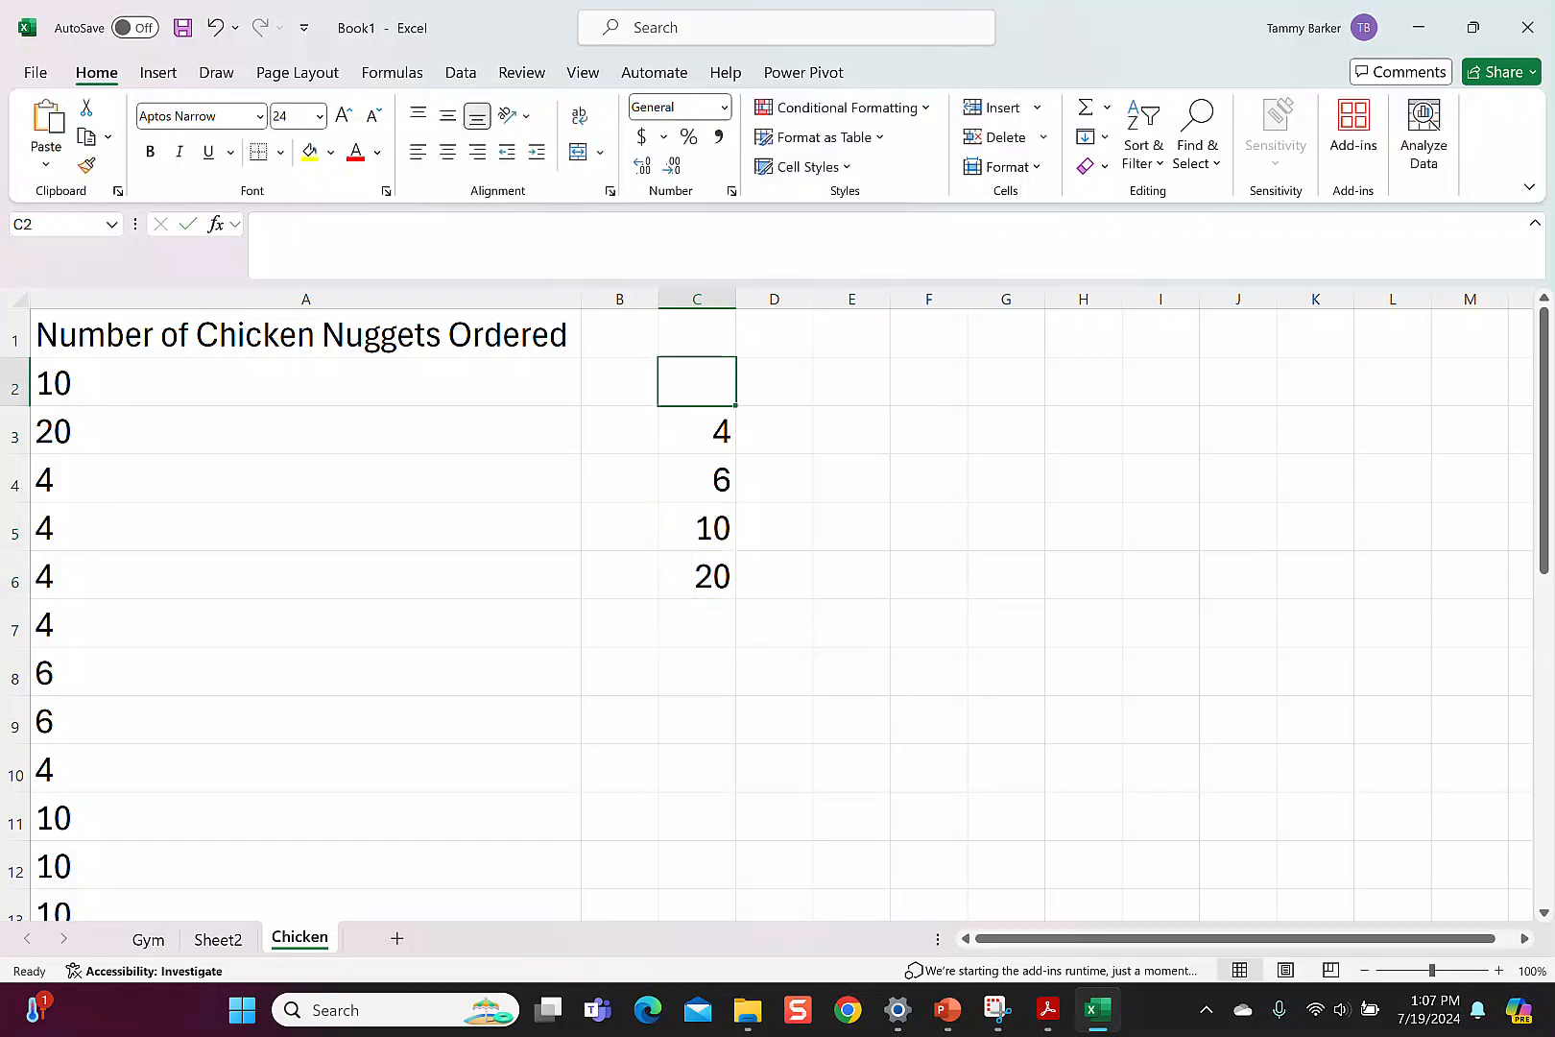
type("Number")
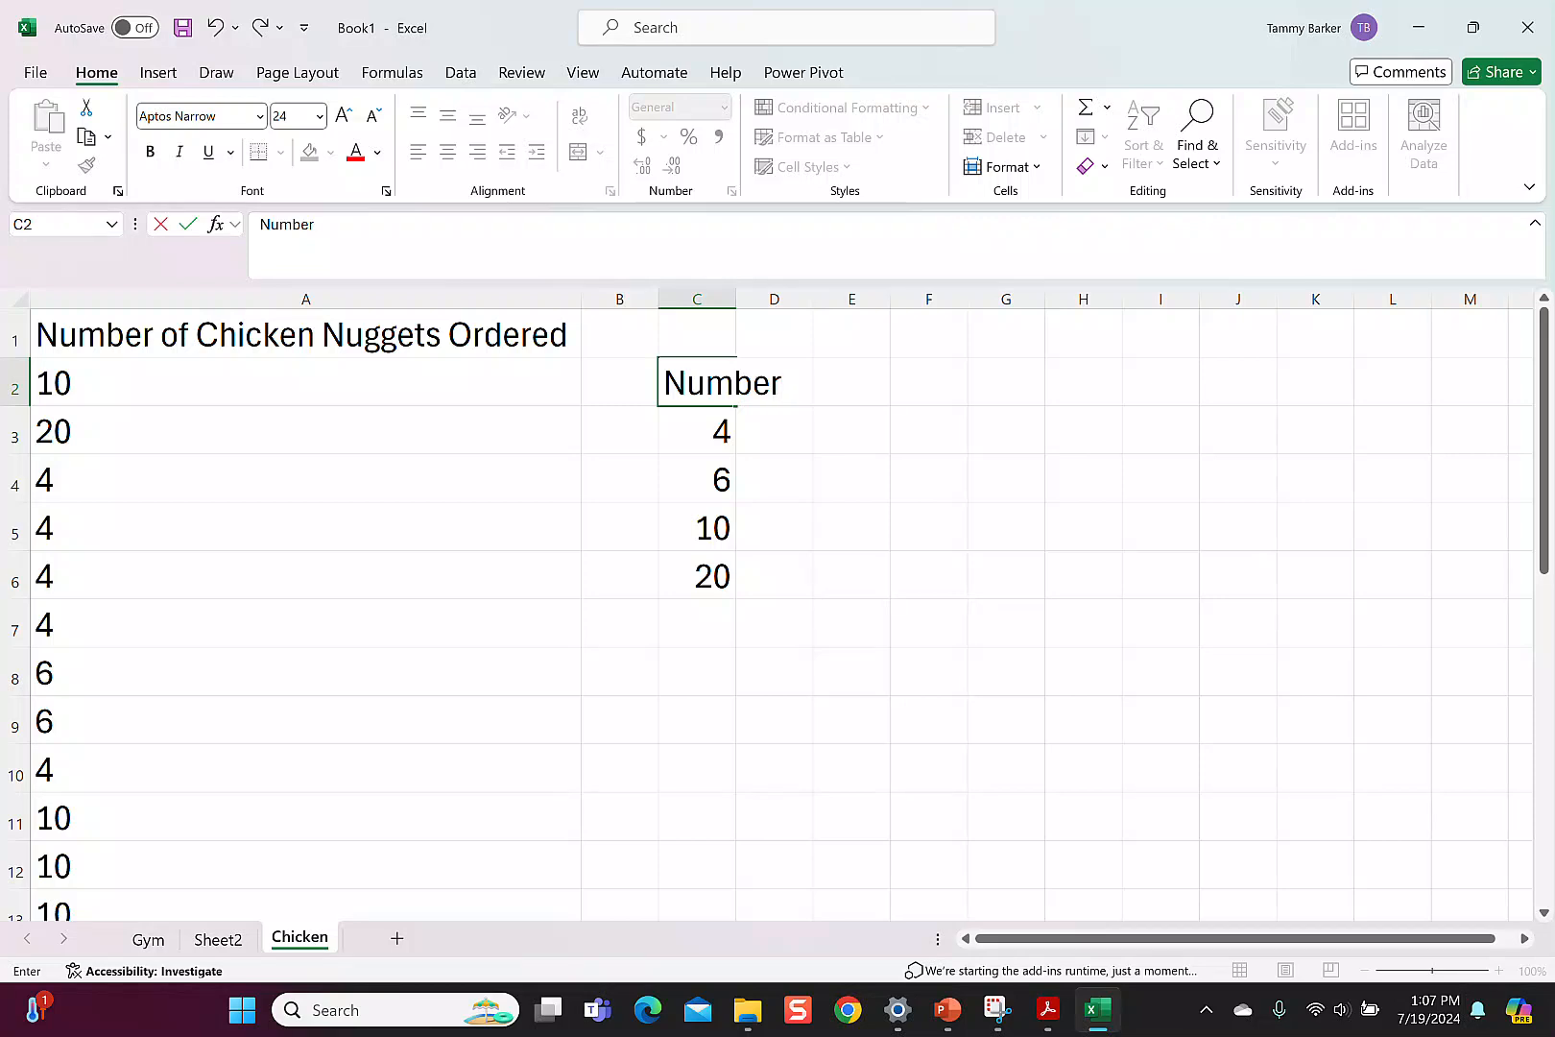
type(" of Chick")
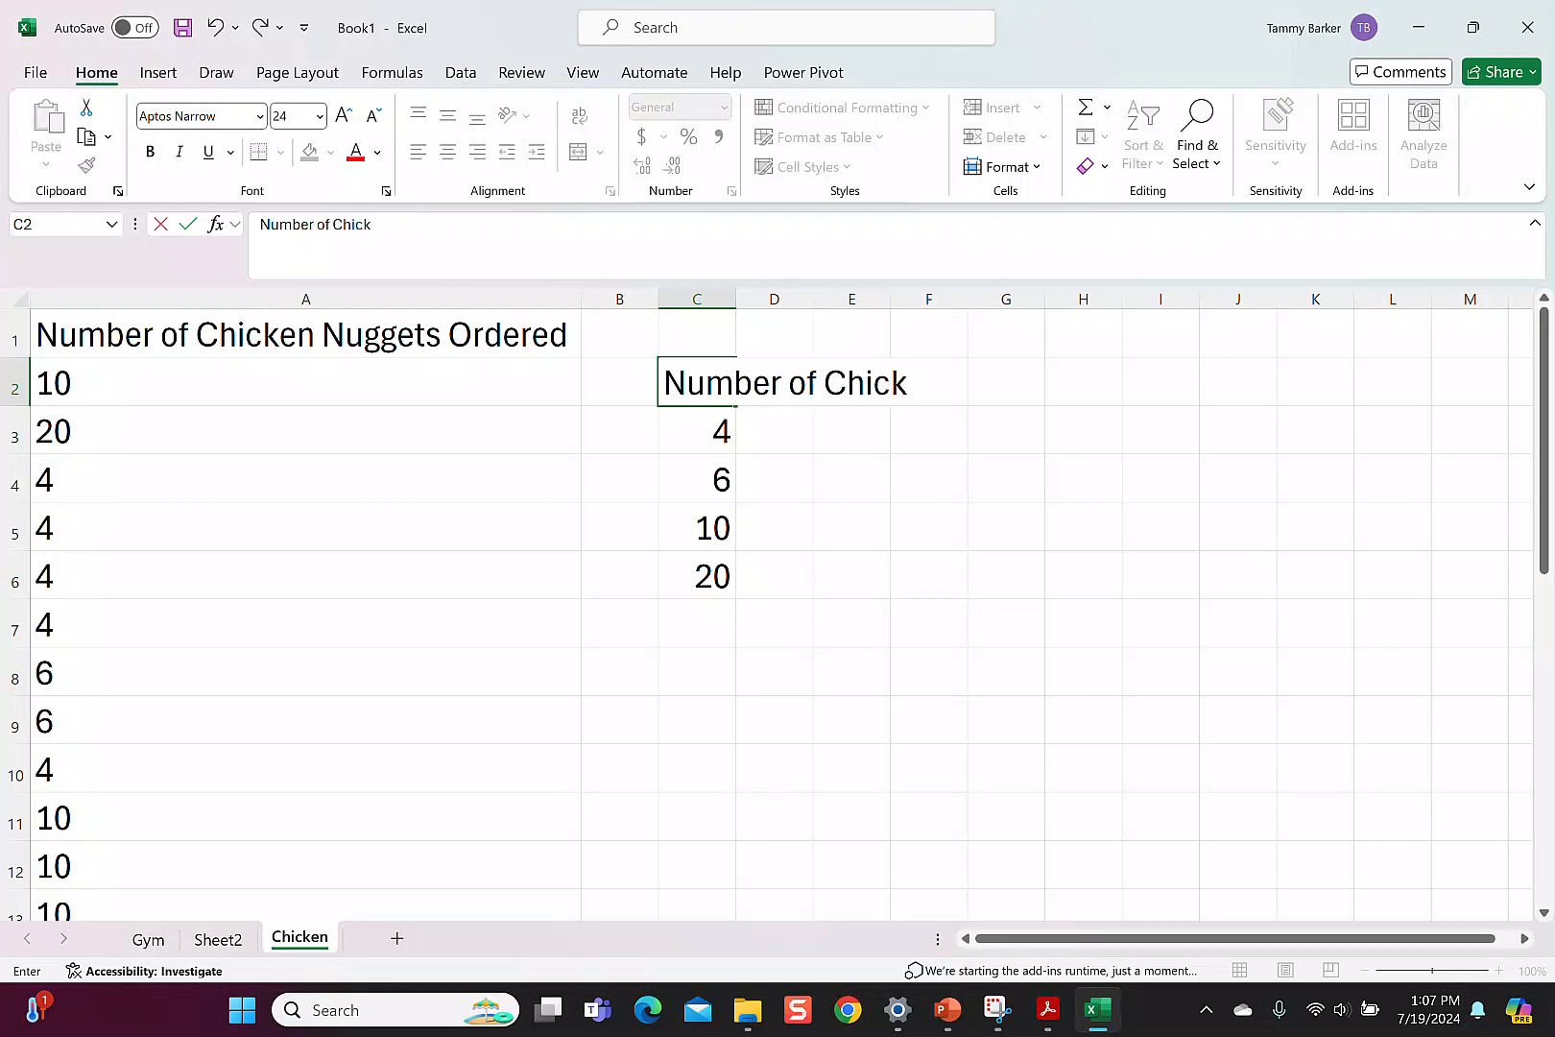
type("en Nu")
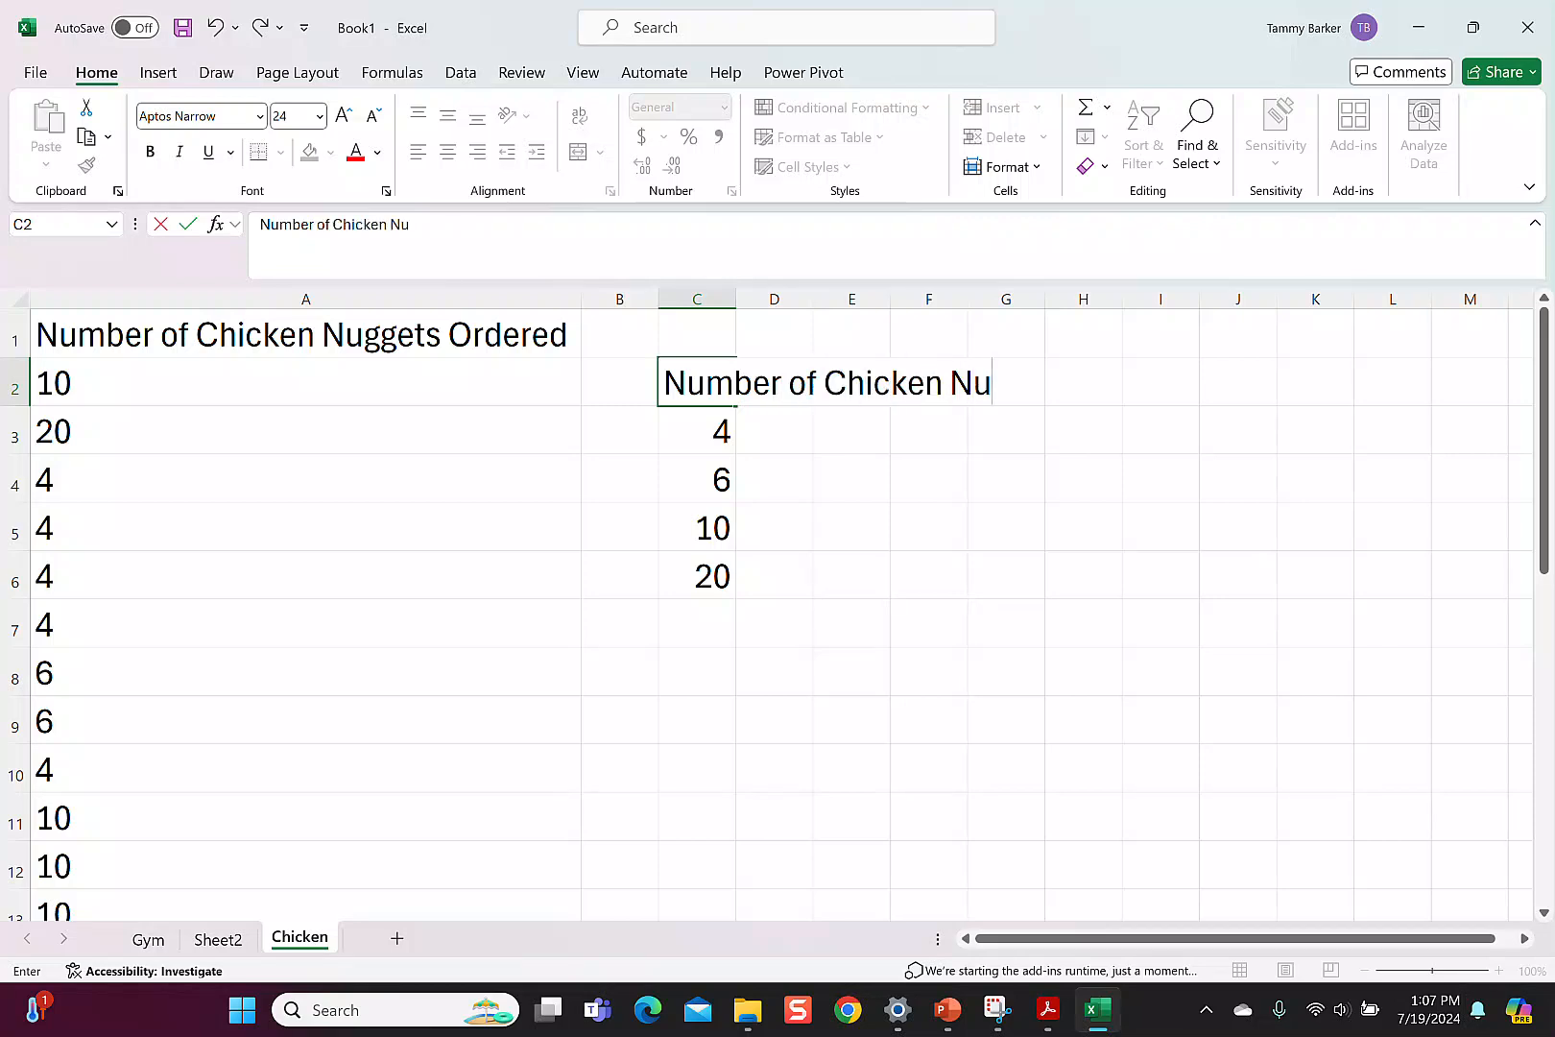
type("ggets Ordered")
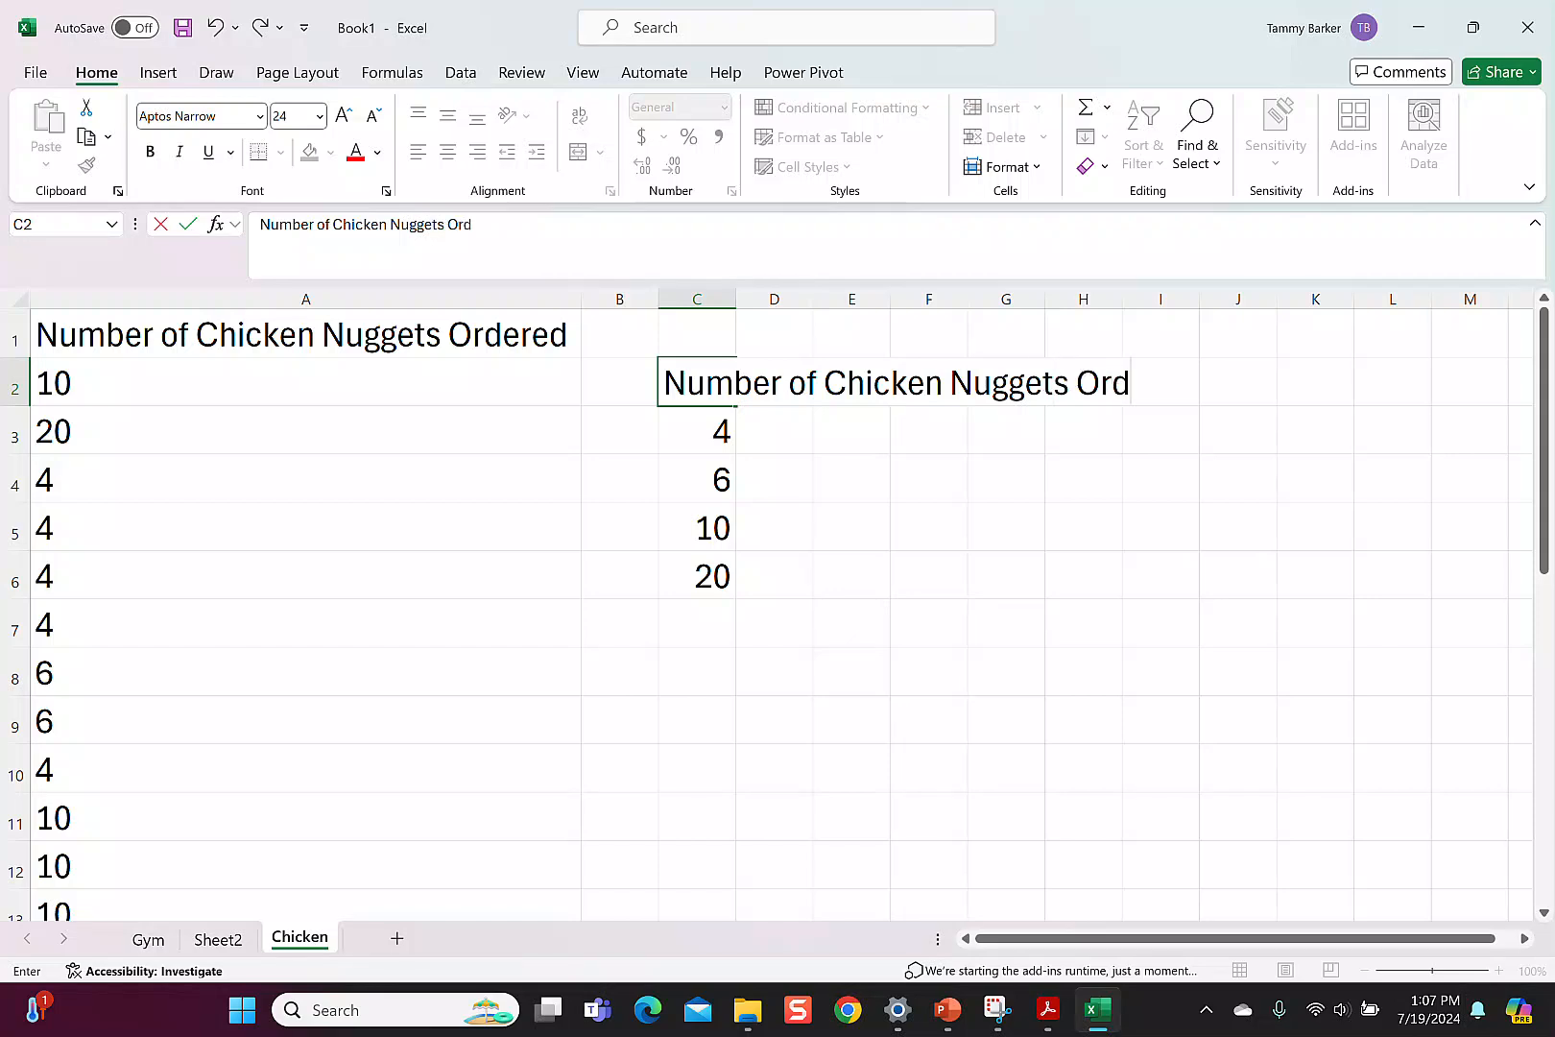
left_click(776, 333)
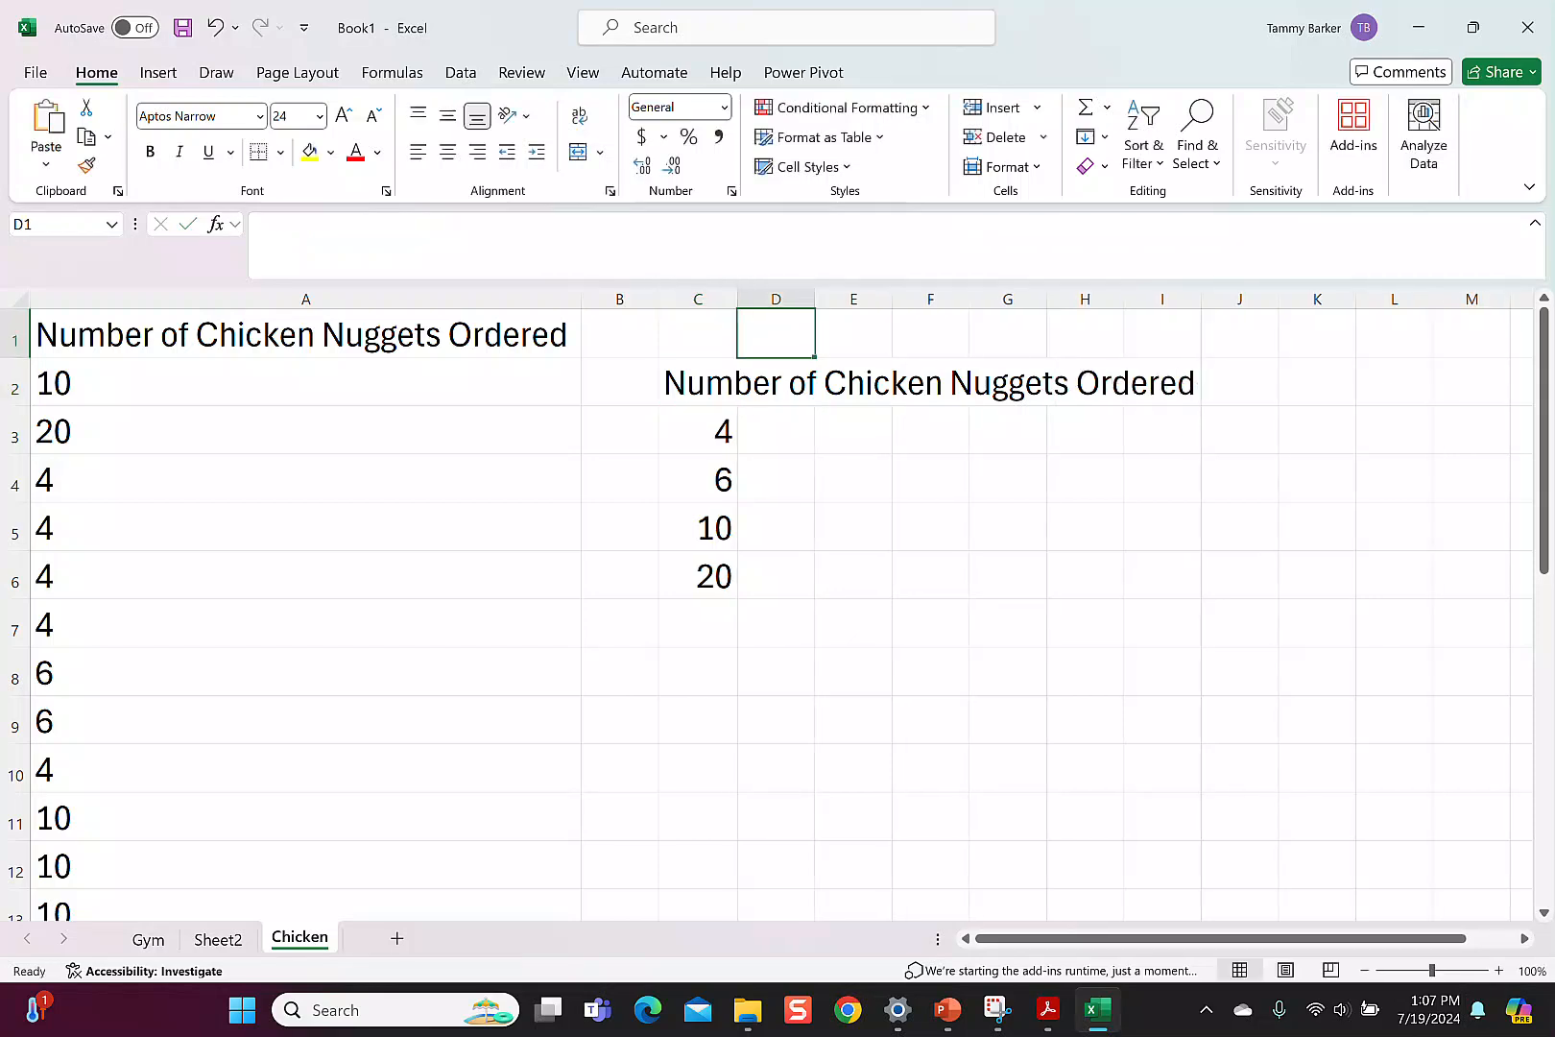
double_click(737, 300)
Enter the heading "Frequency" in cell D2
left_click(1248, 382)
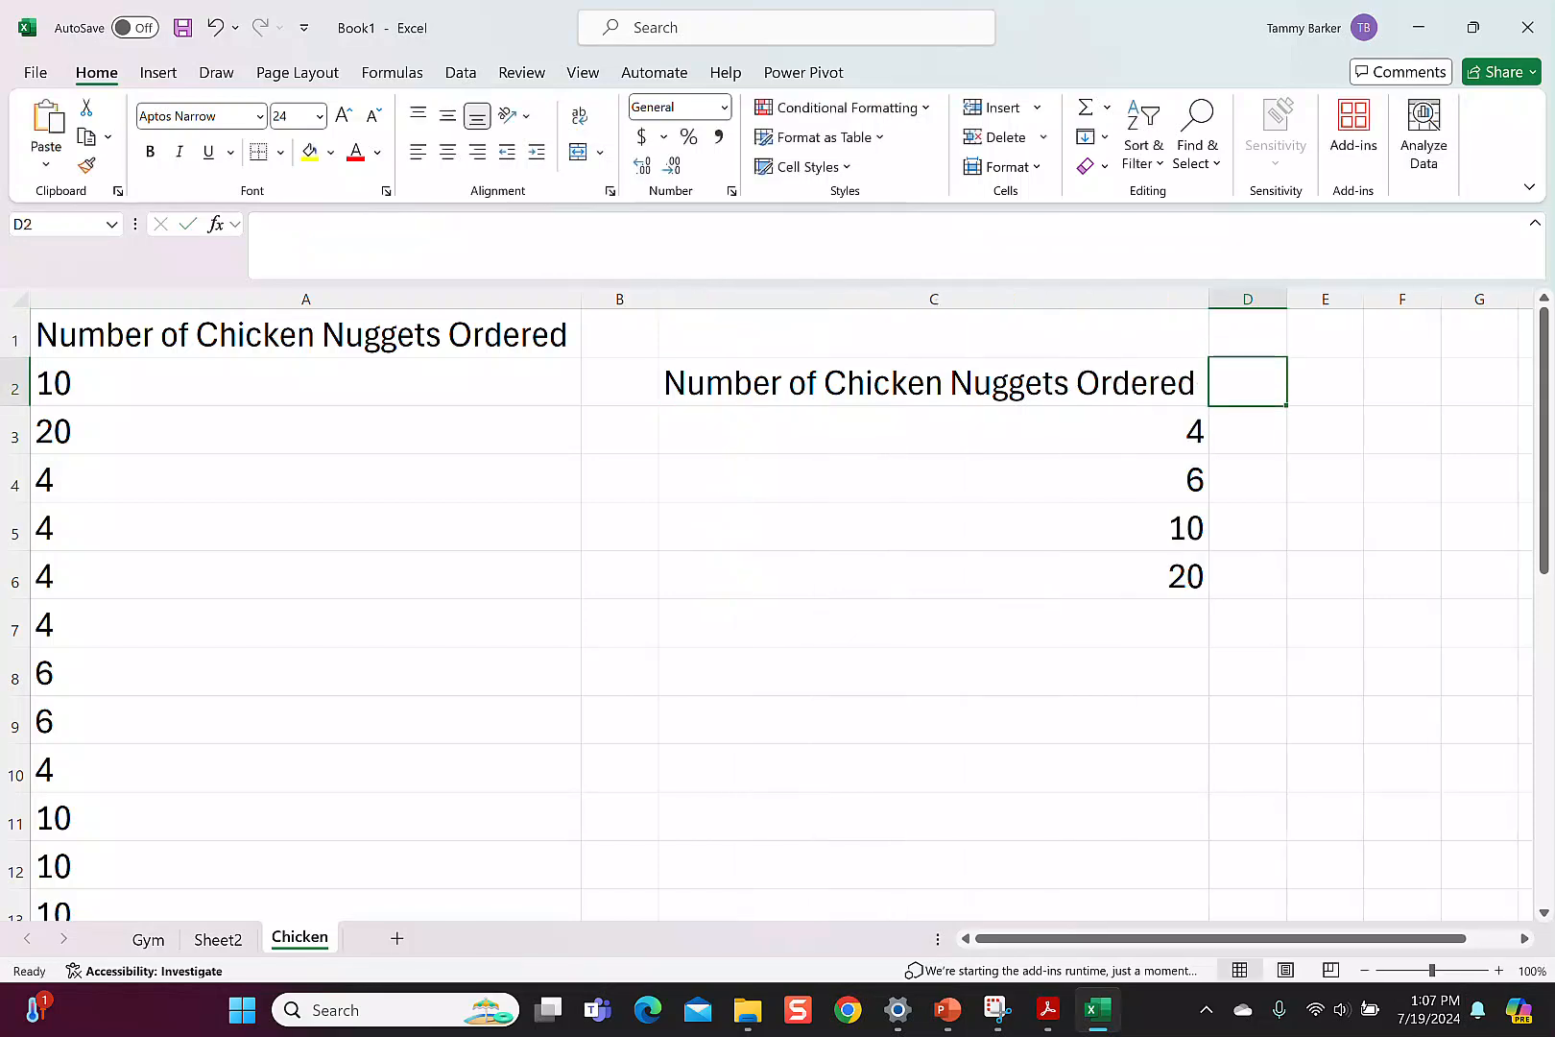
type("Frequency")
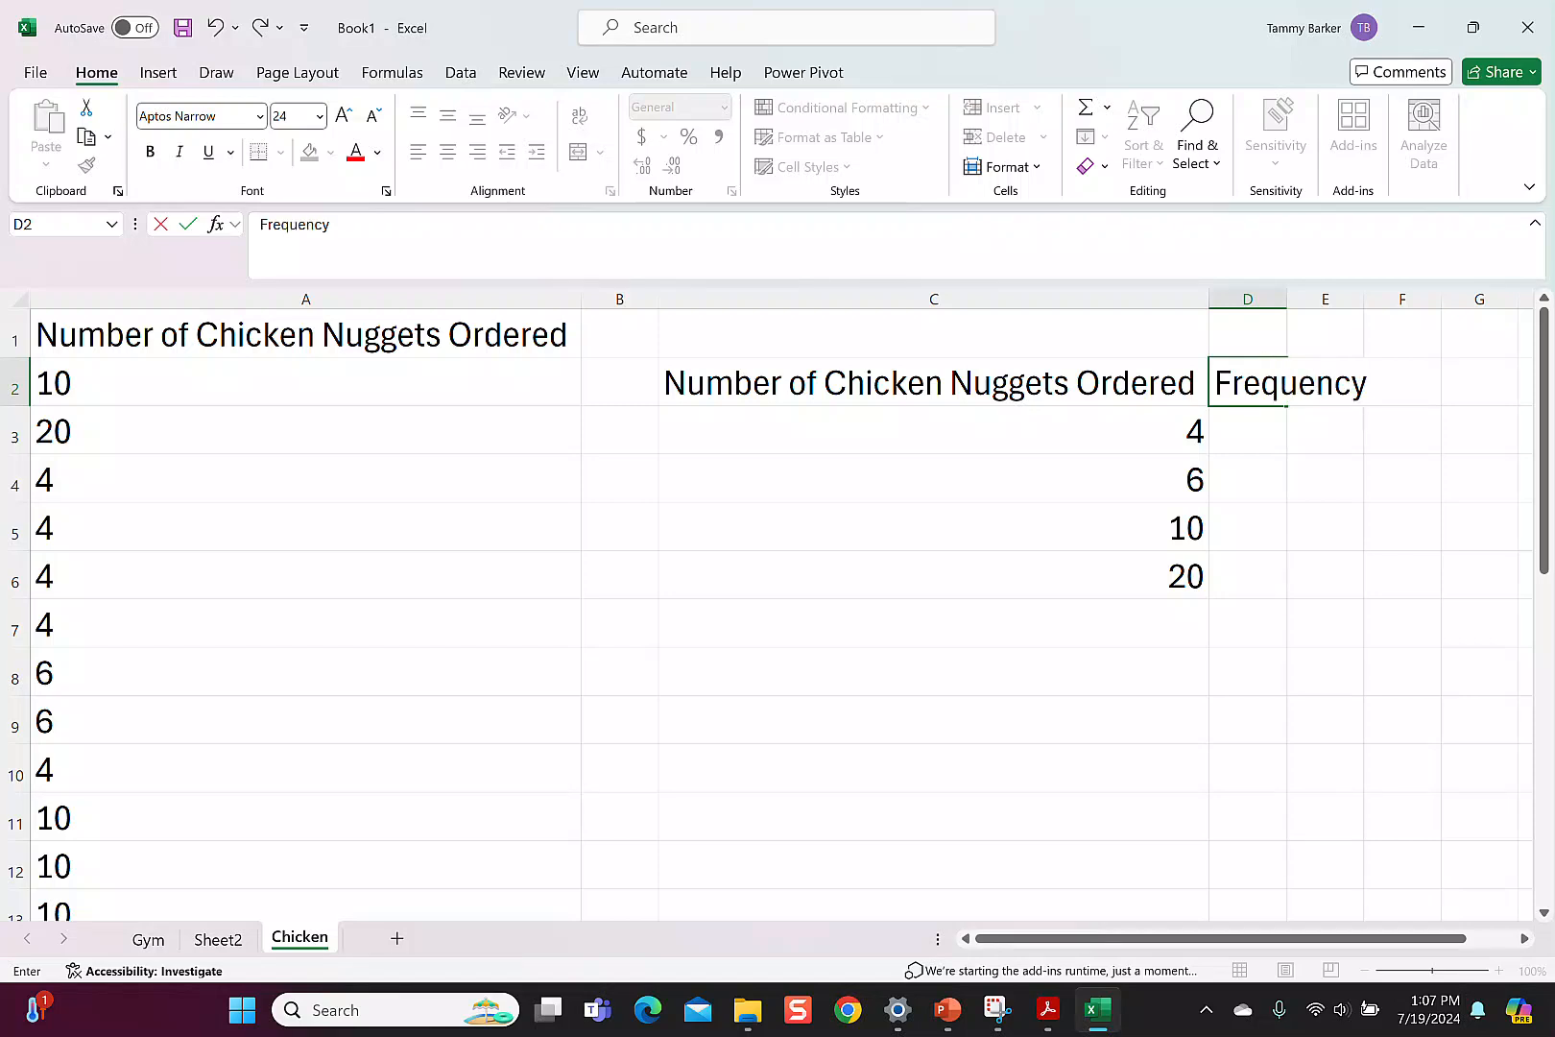
key("Return")
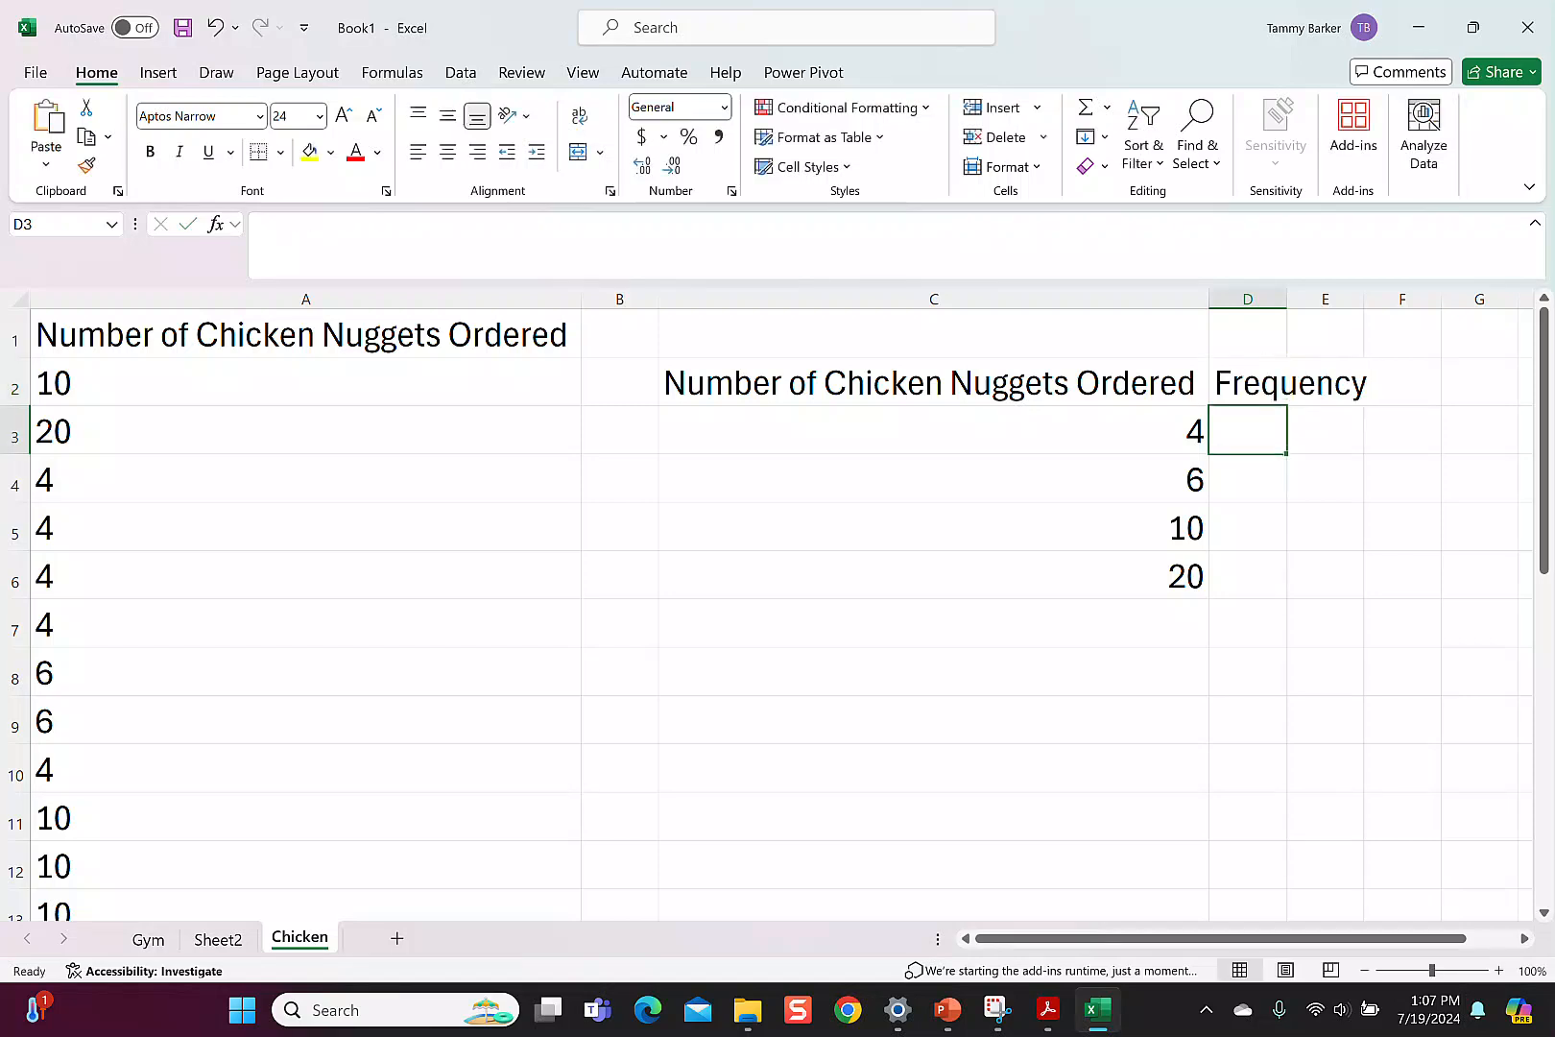
Fill D3:D6 with the array formula =FREQUENCY(A2:A26,C3:C6) to count each order size
left_click_drag(1248, 429, 1248, 574)
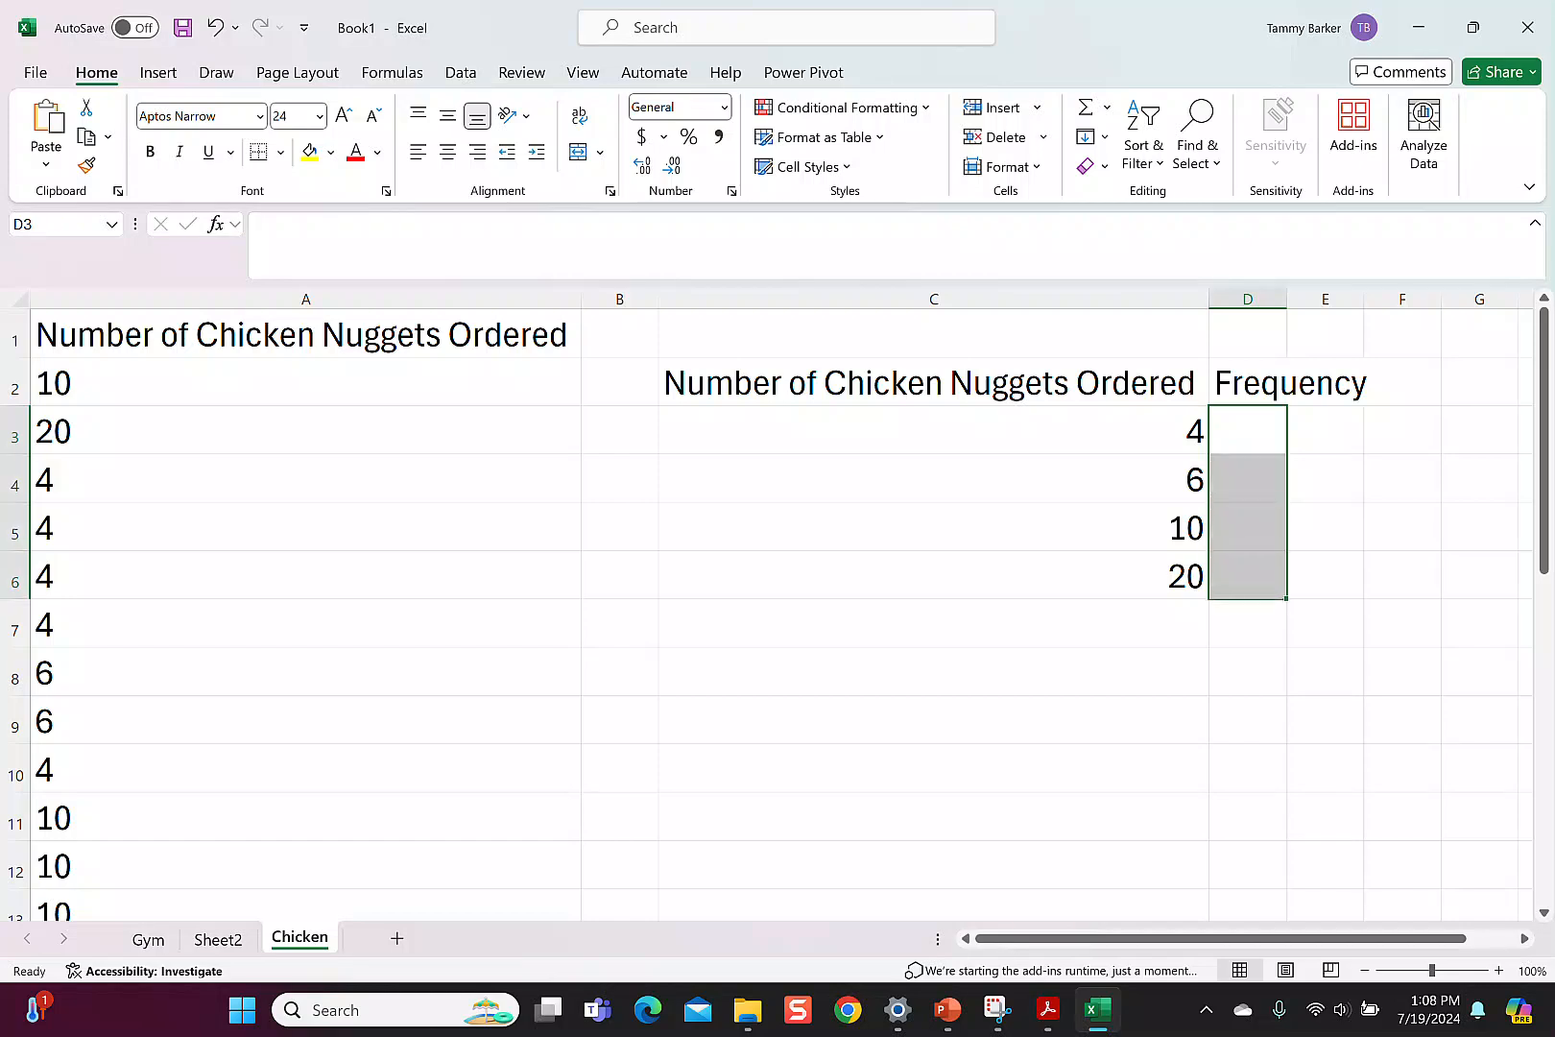
type("=f")
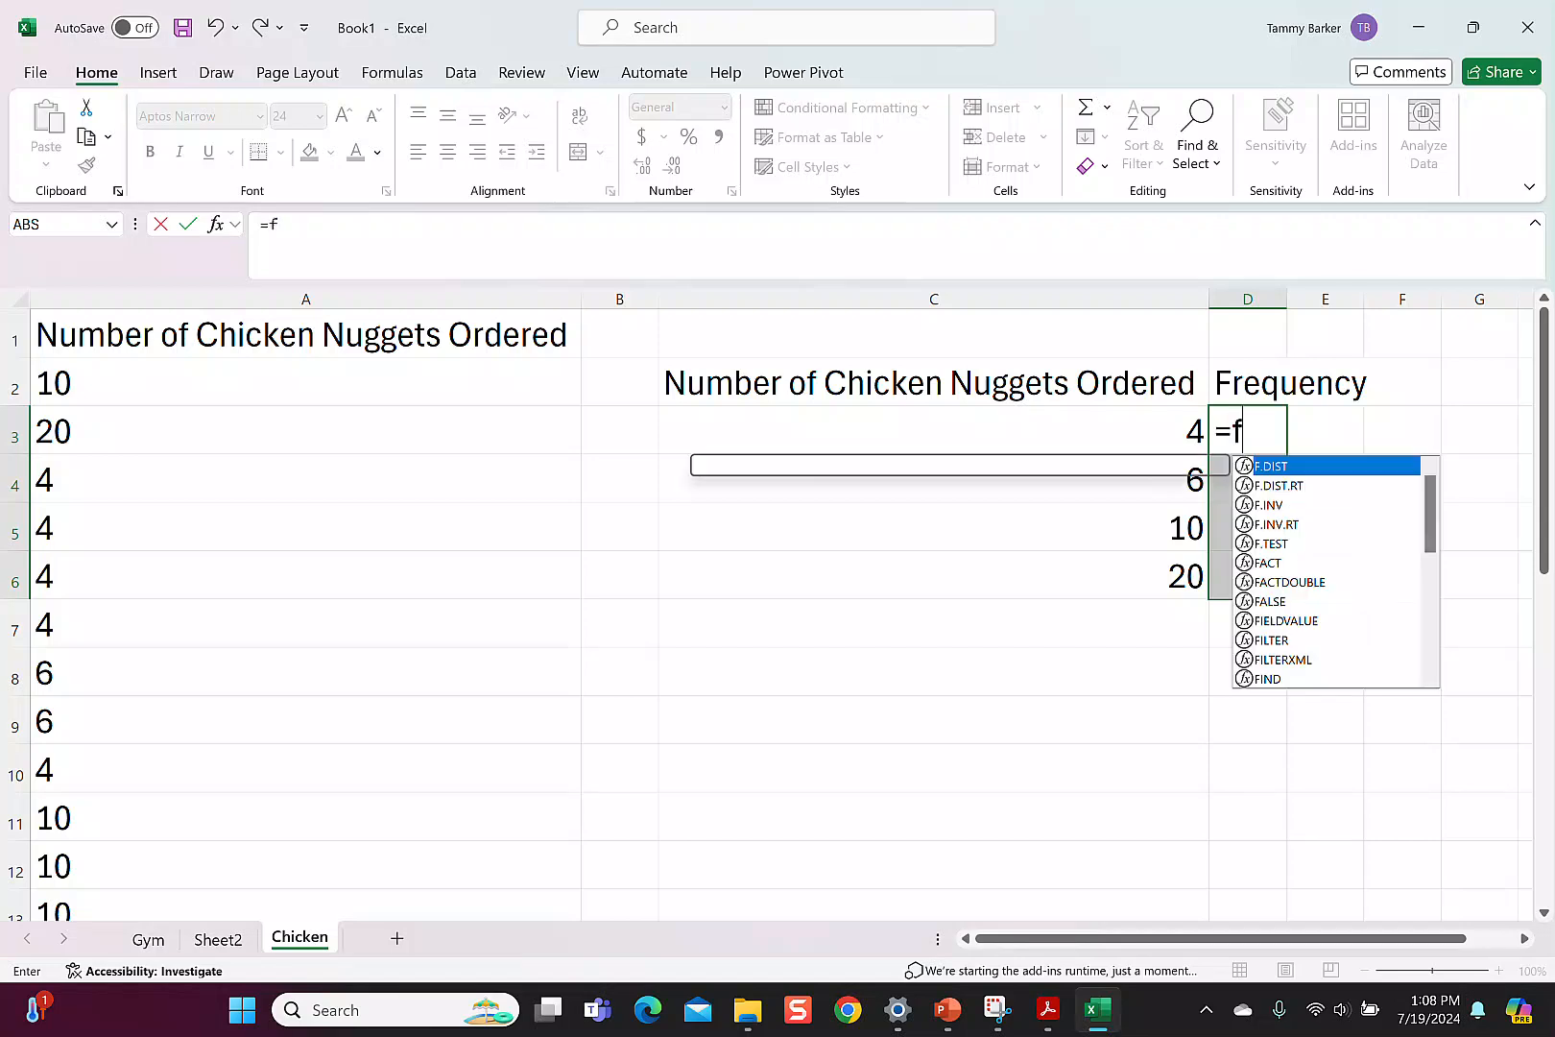
type("requency")
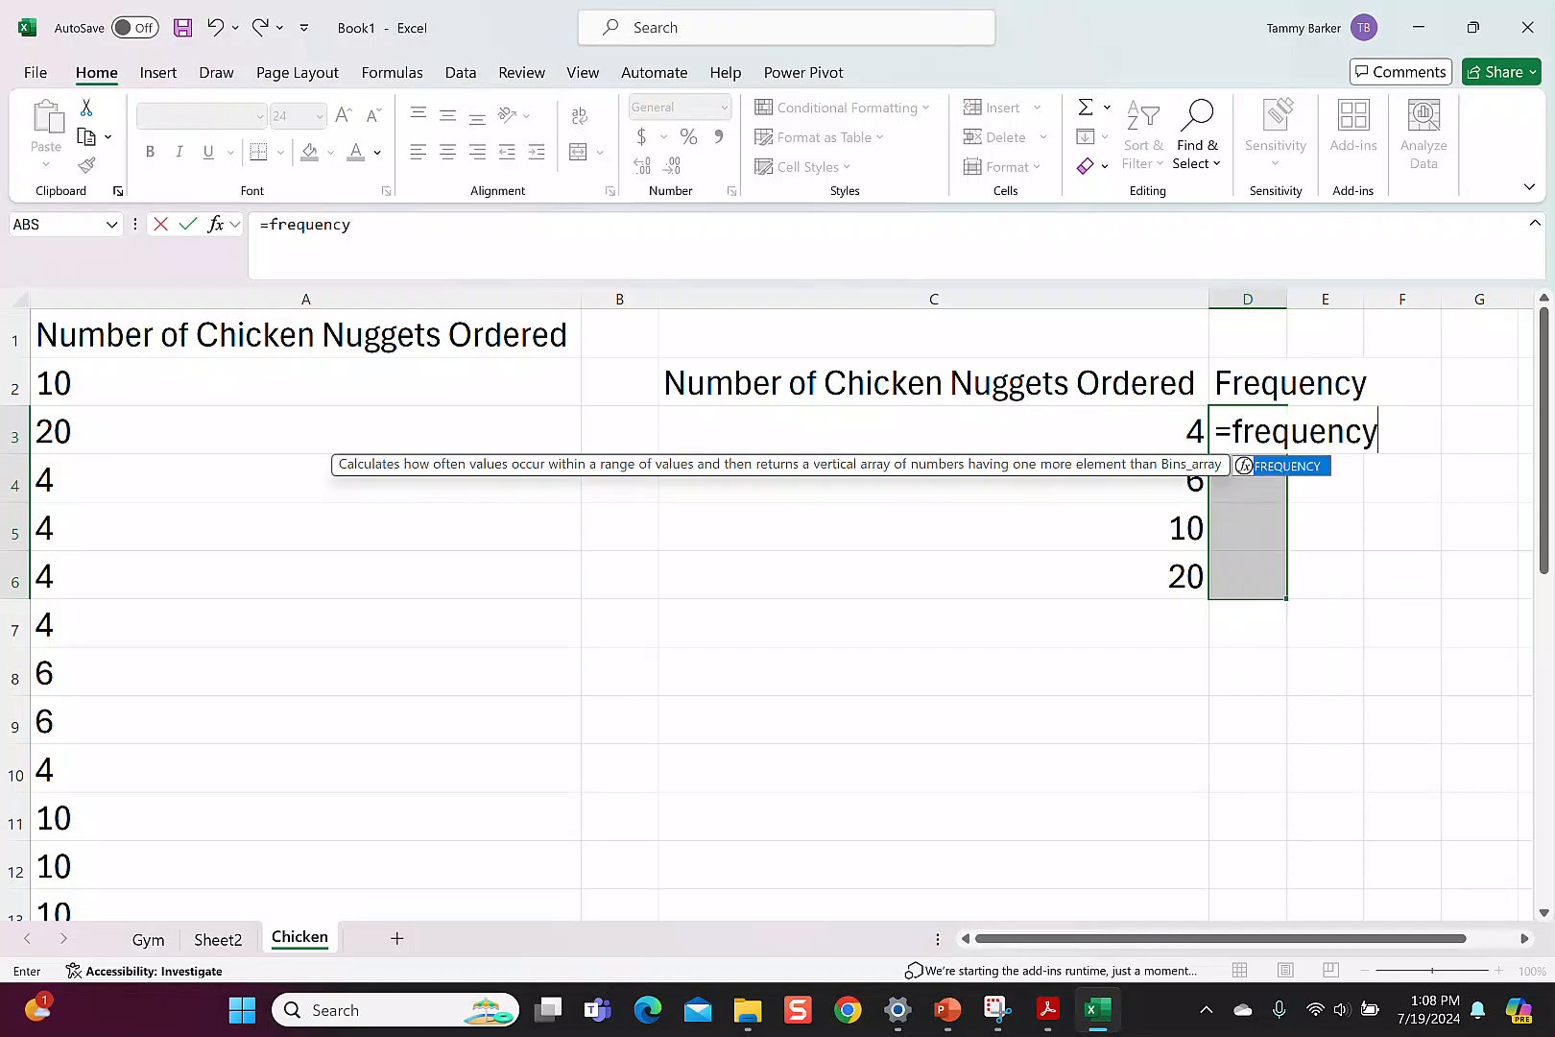
type("(")
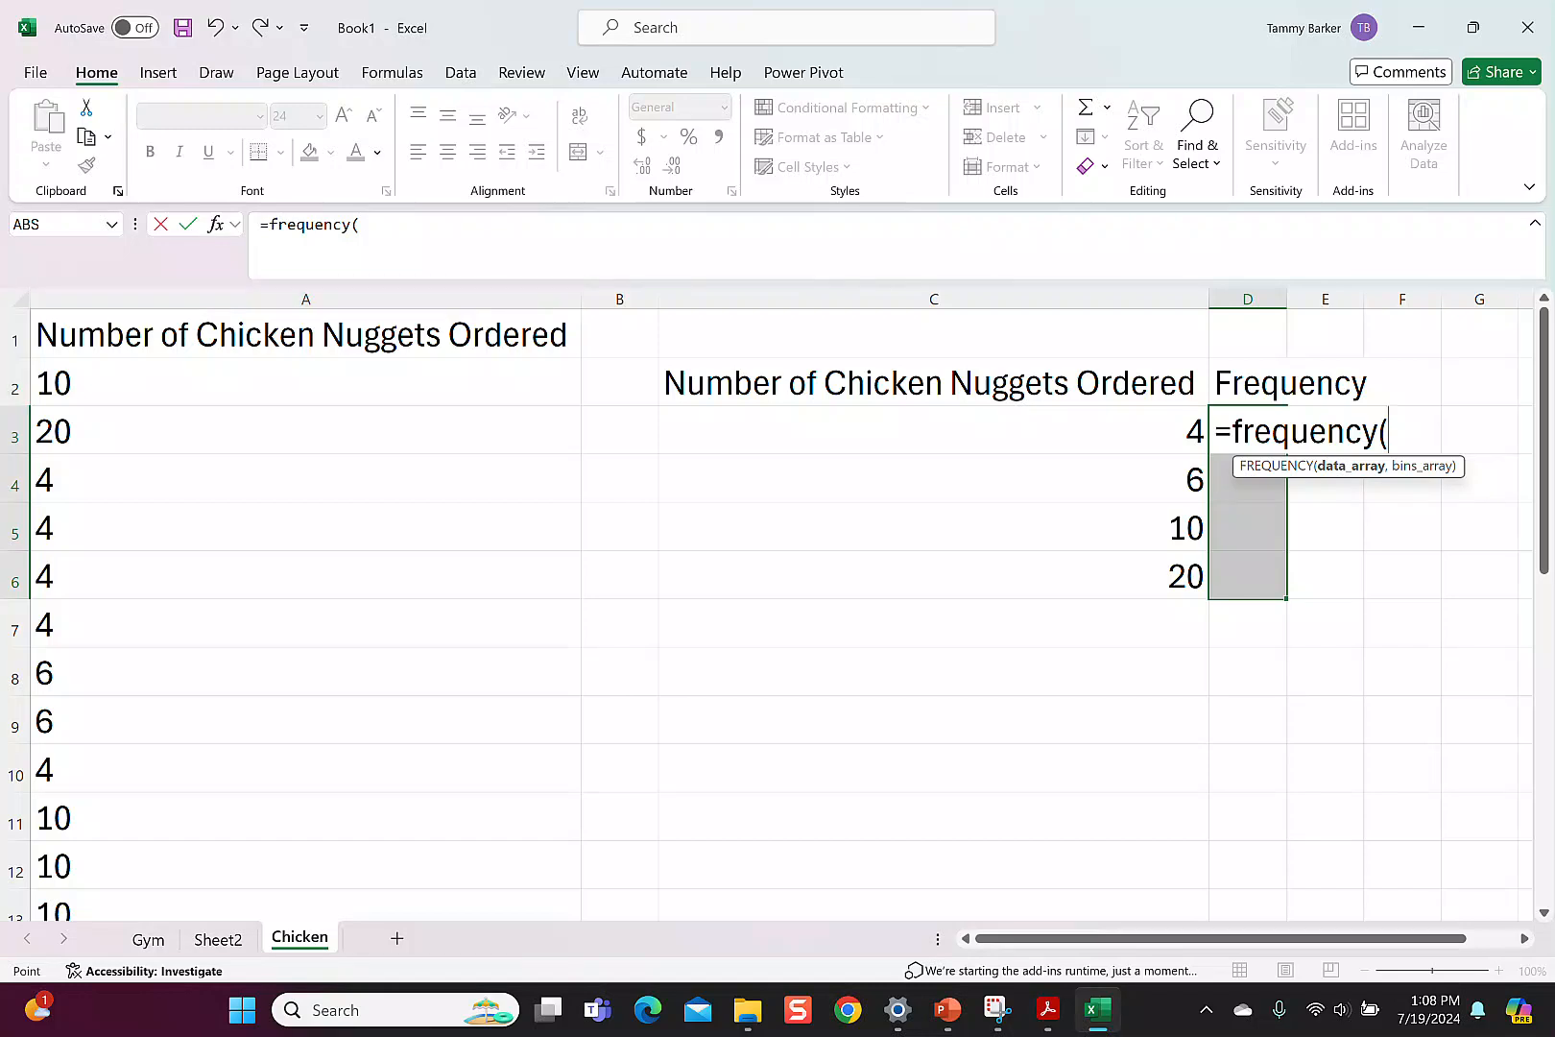
left_click_drag(557, 382, 575, 872)
left_click(416, 225)
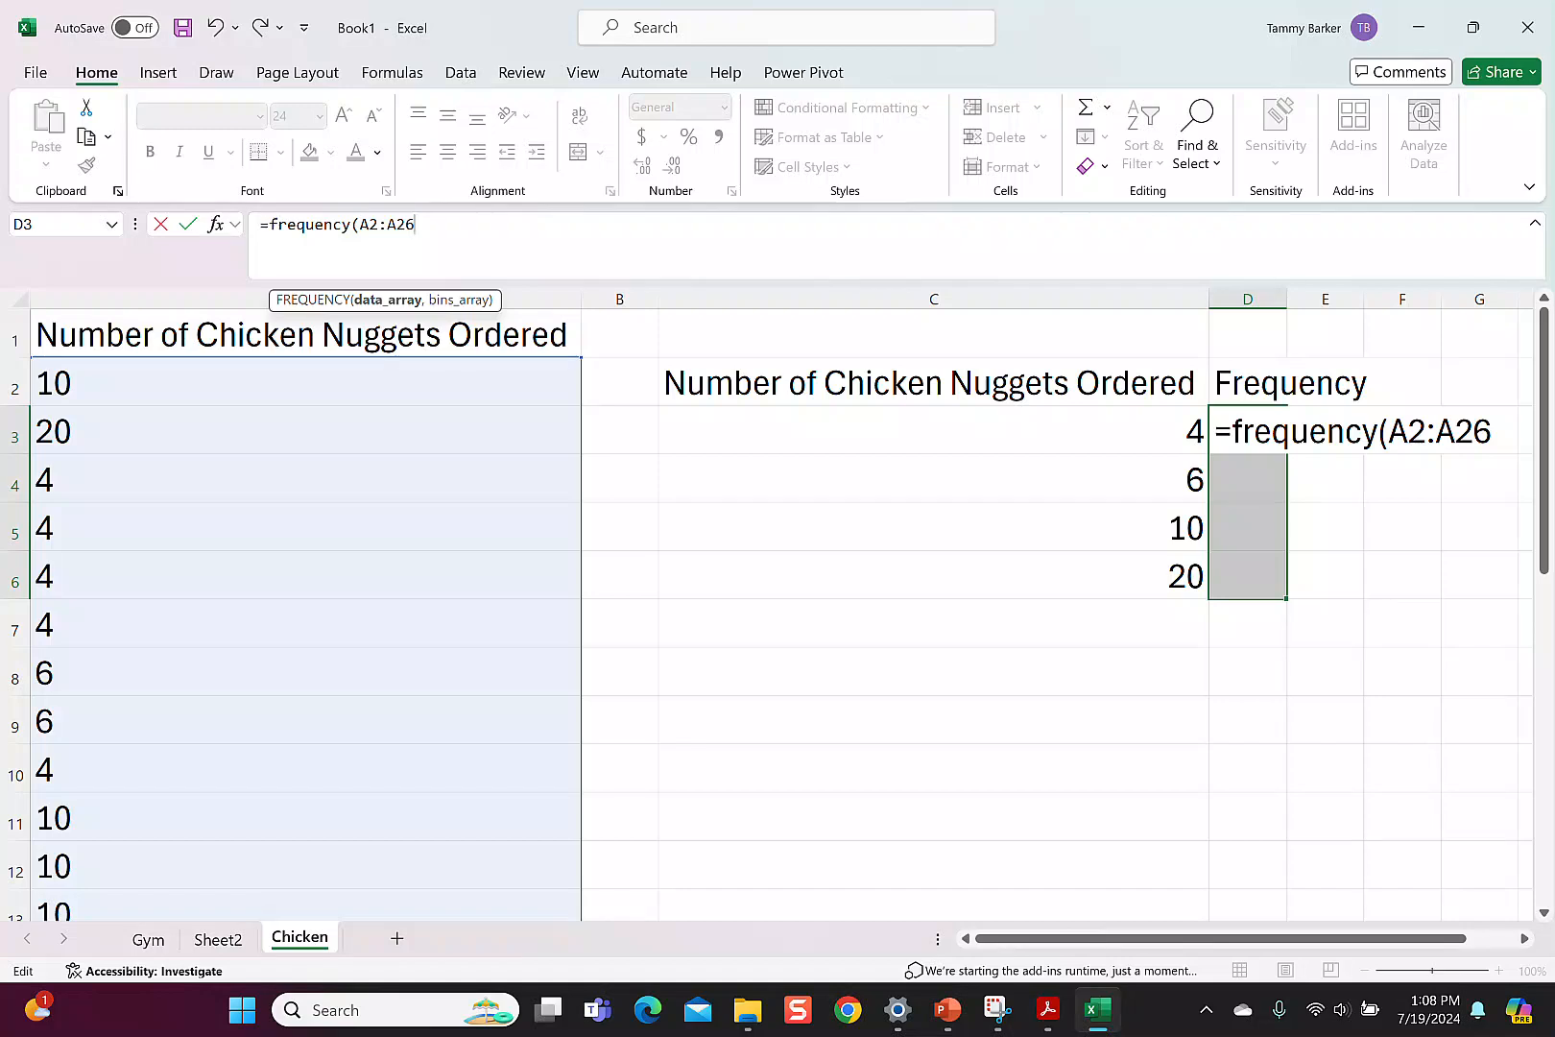
type(",")
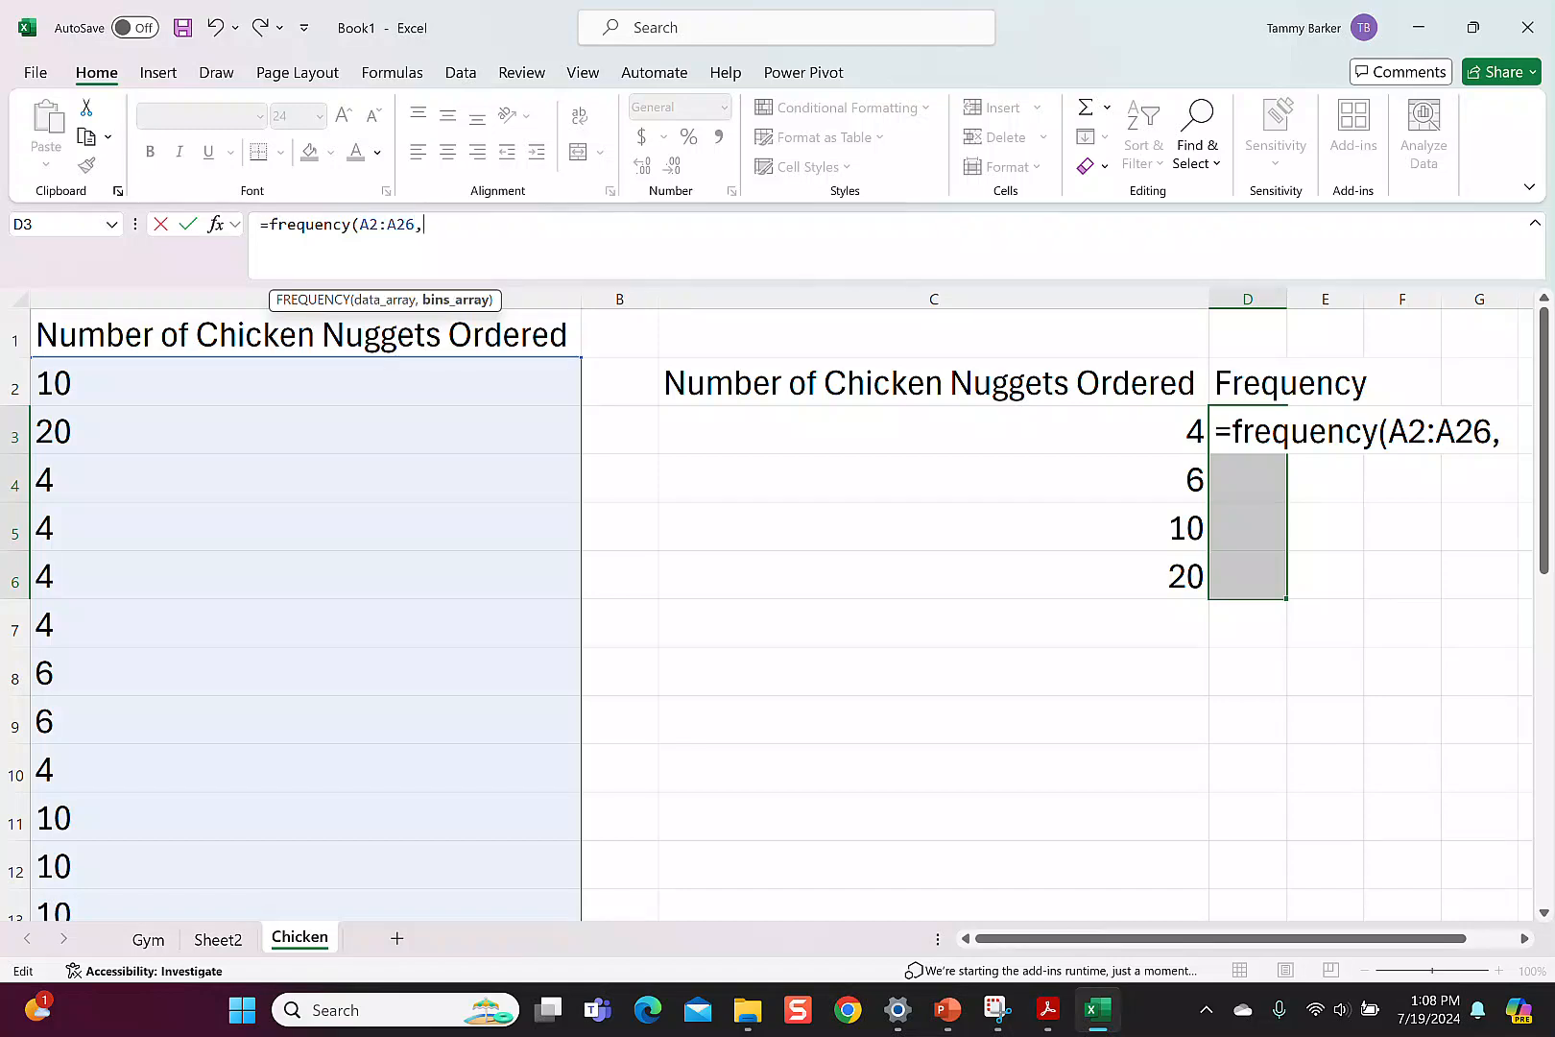
left_click_drag(1190, 432, 1200, 591)
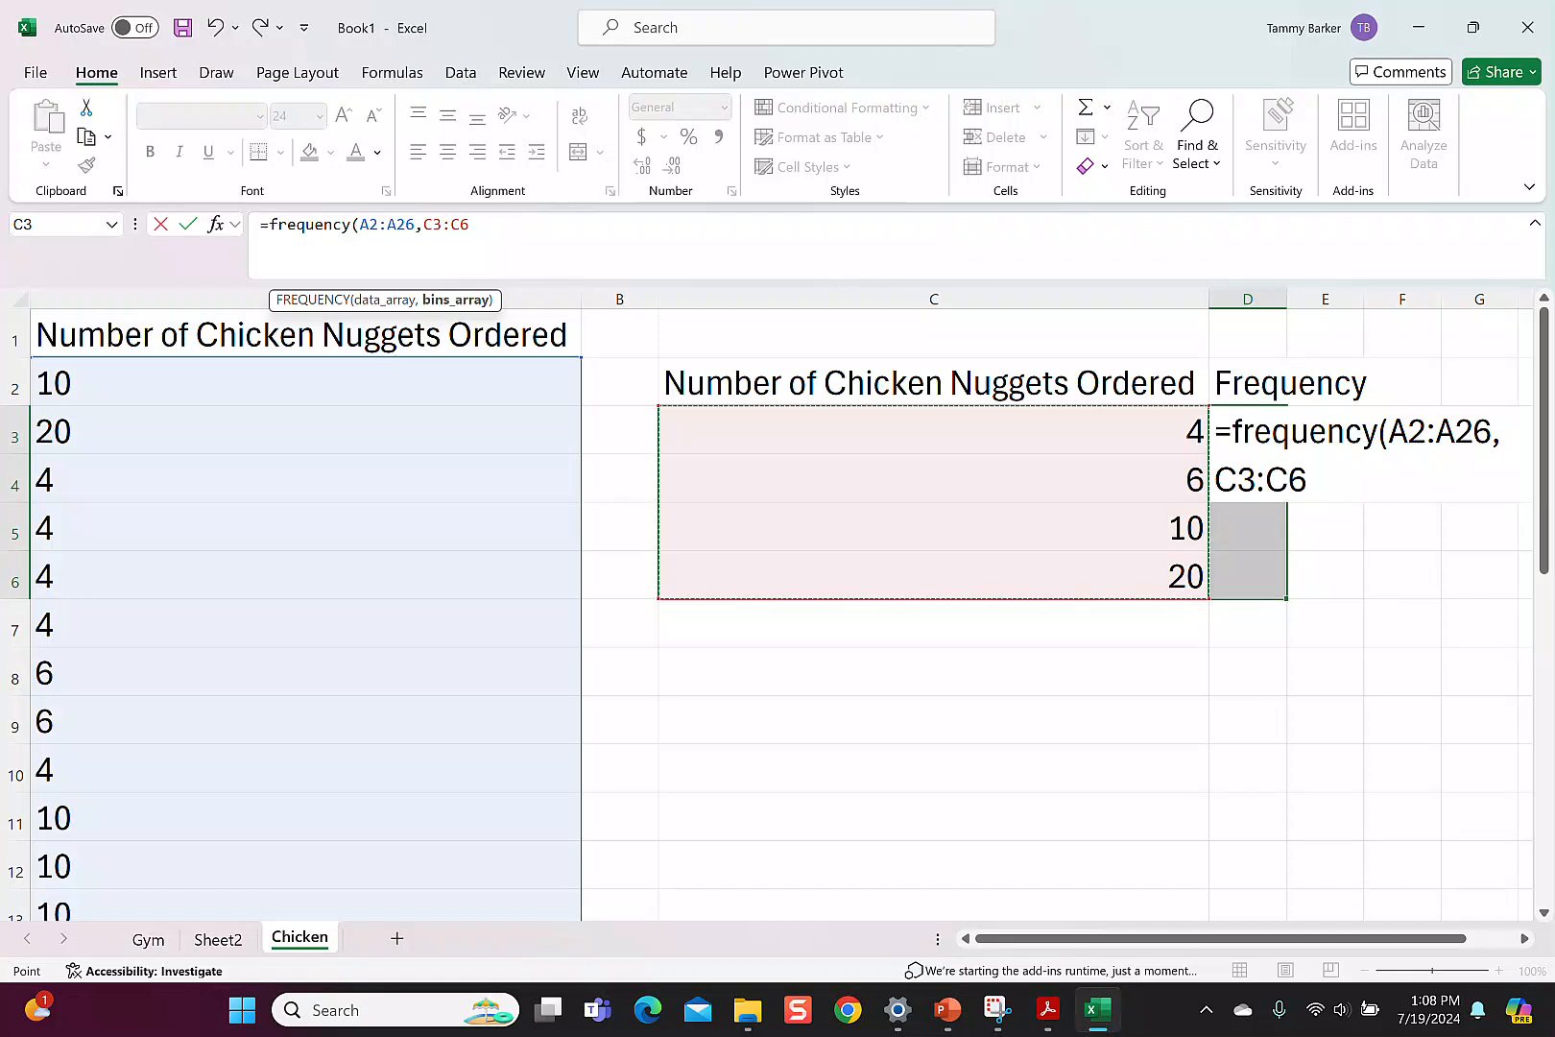
type(")")
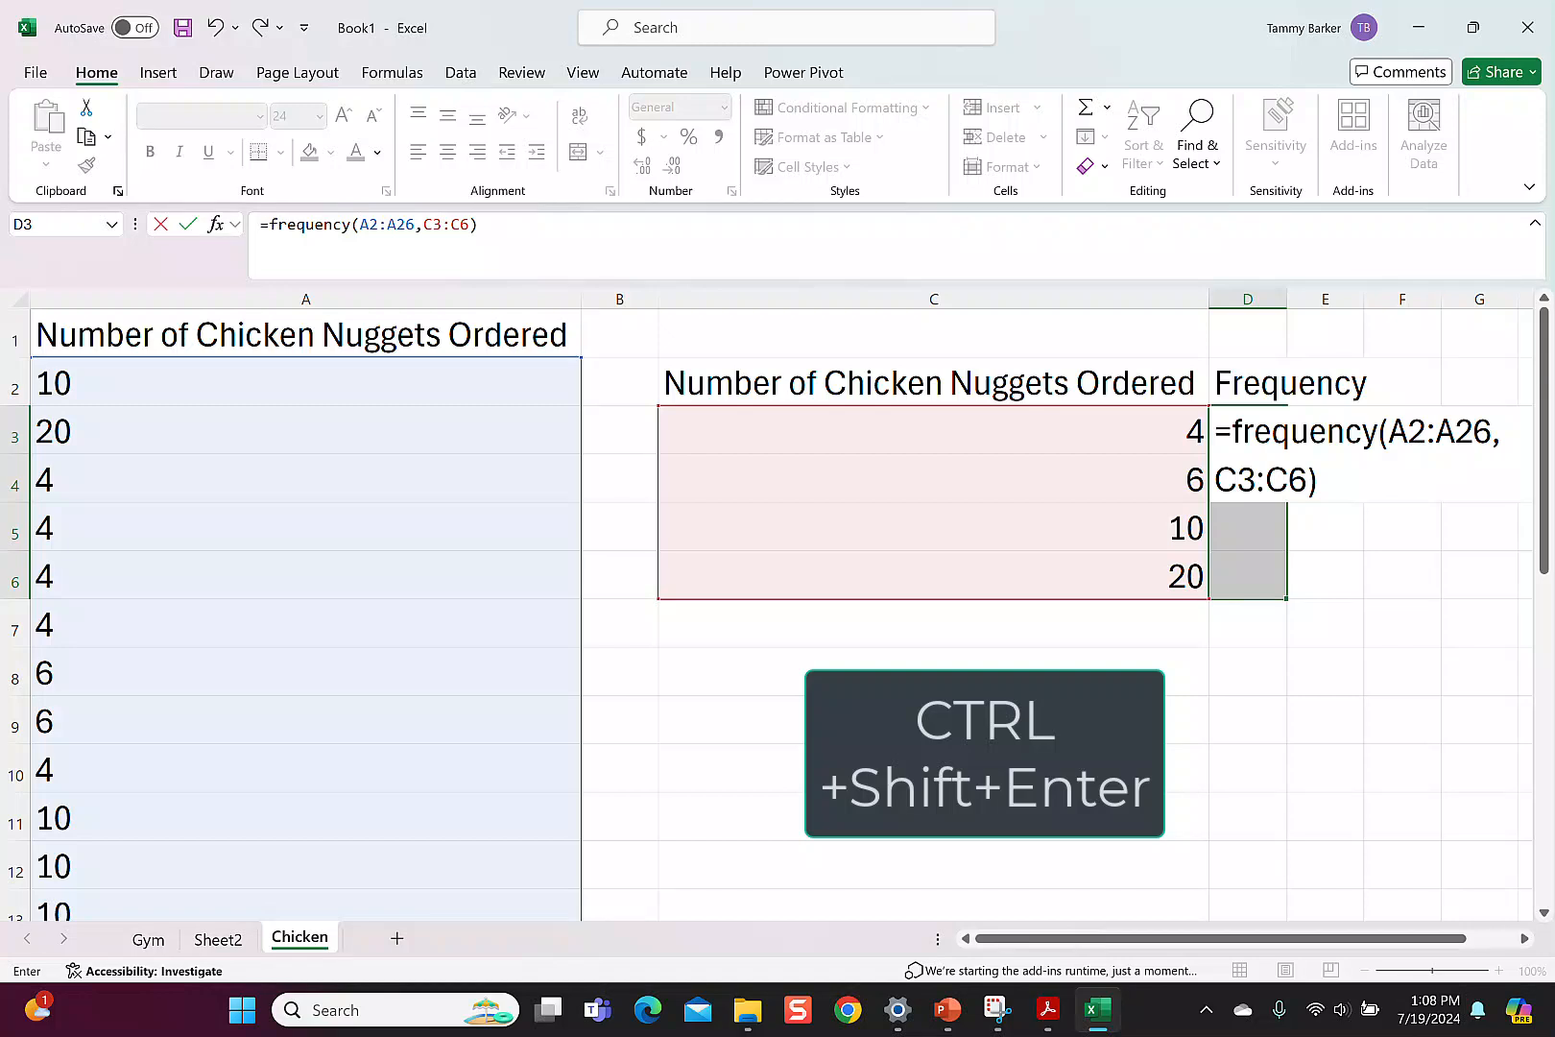
key("ctrl+shift+Return")
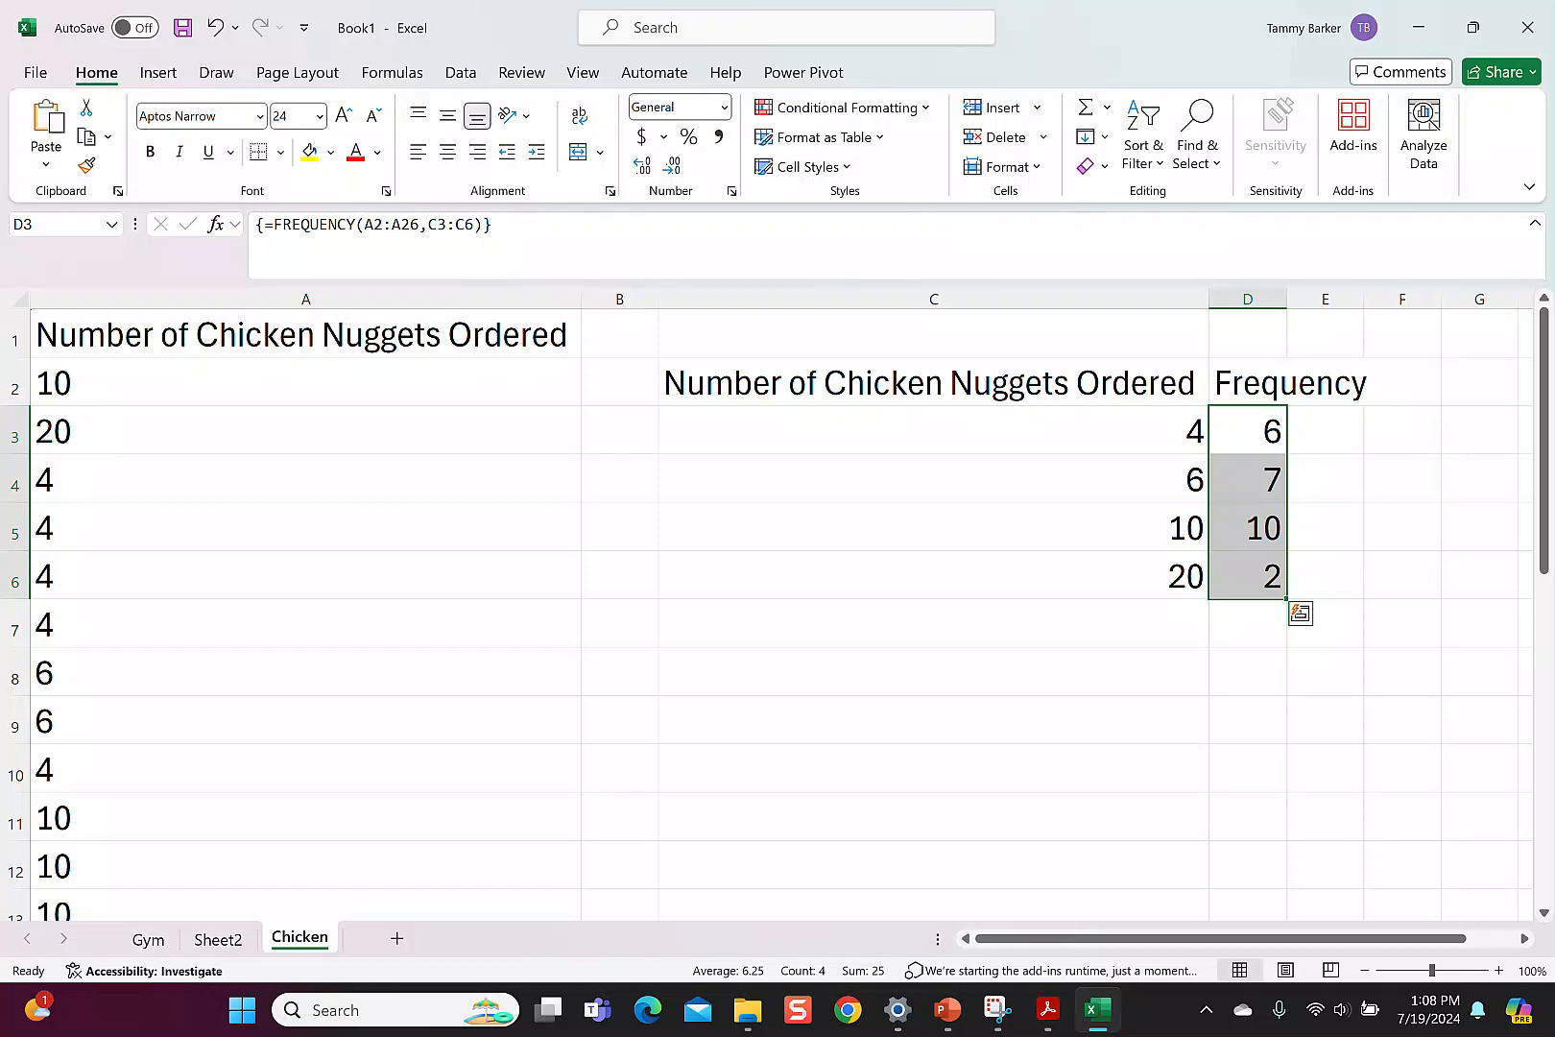
Total the frequencies in cell D7 with =SUM(D3:D6)
left_click(1247, 623)
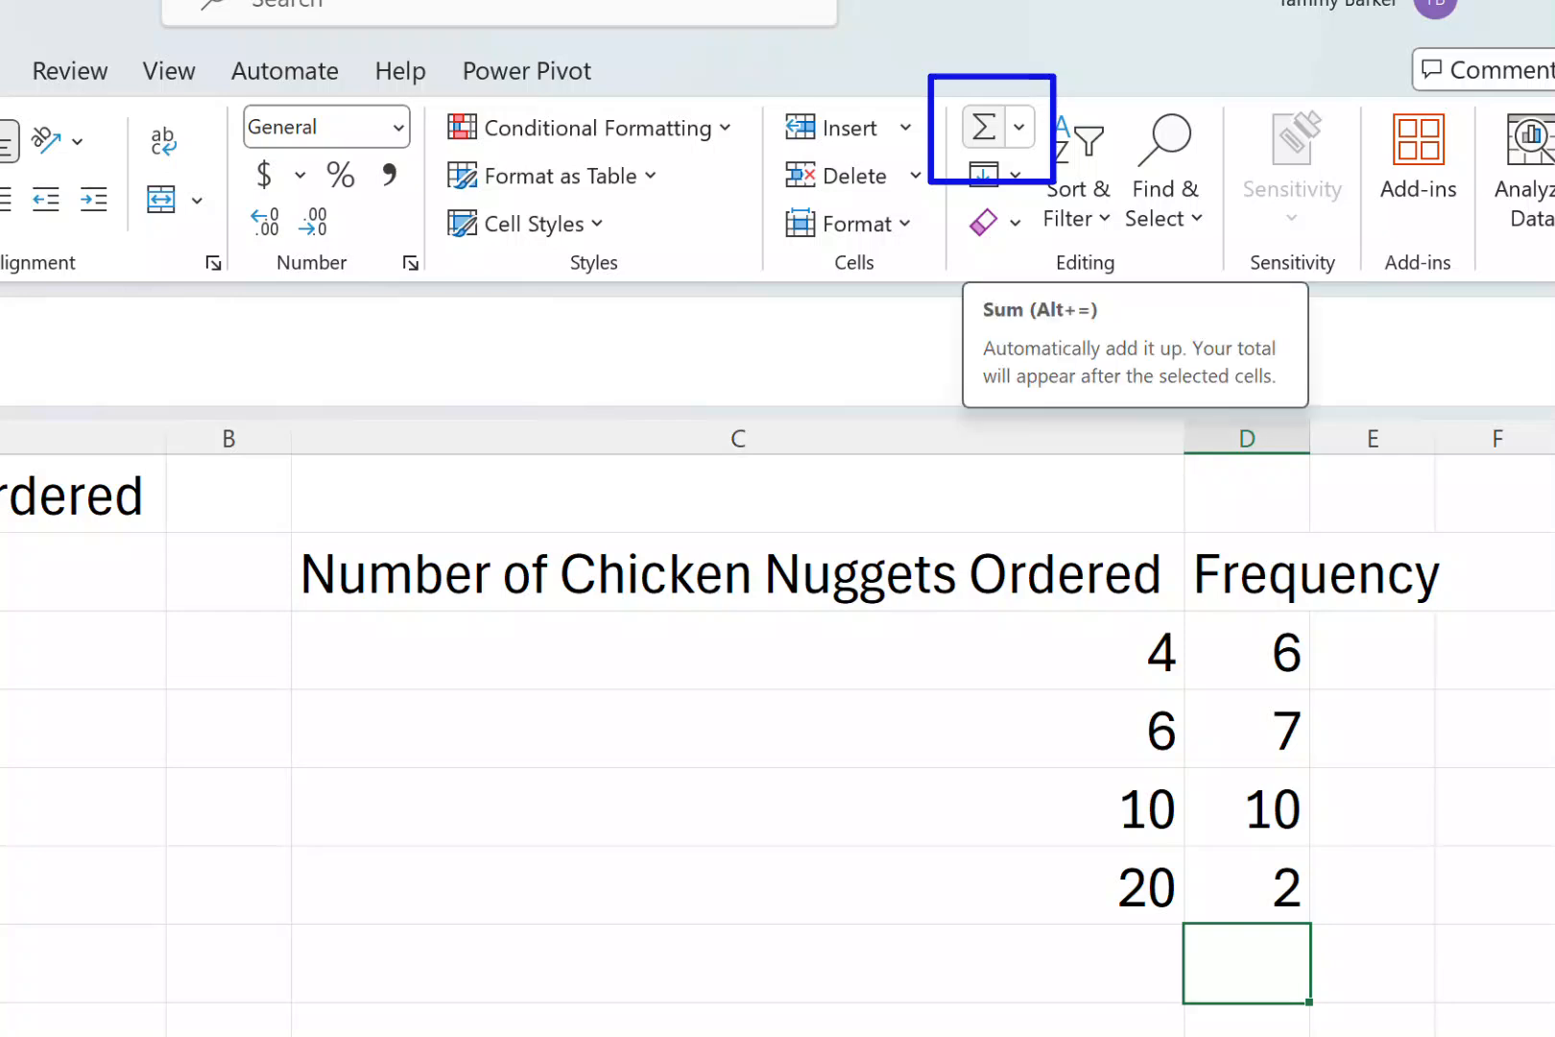
left_click(984, 127)
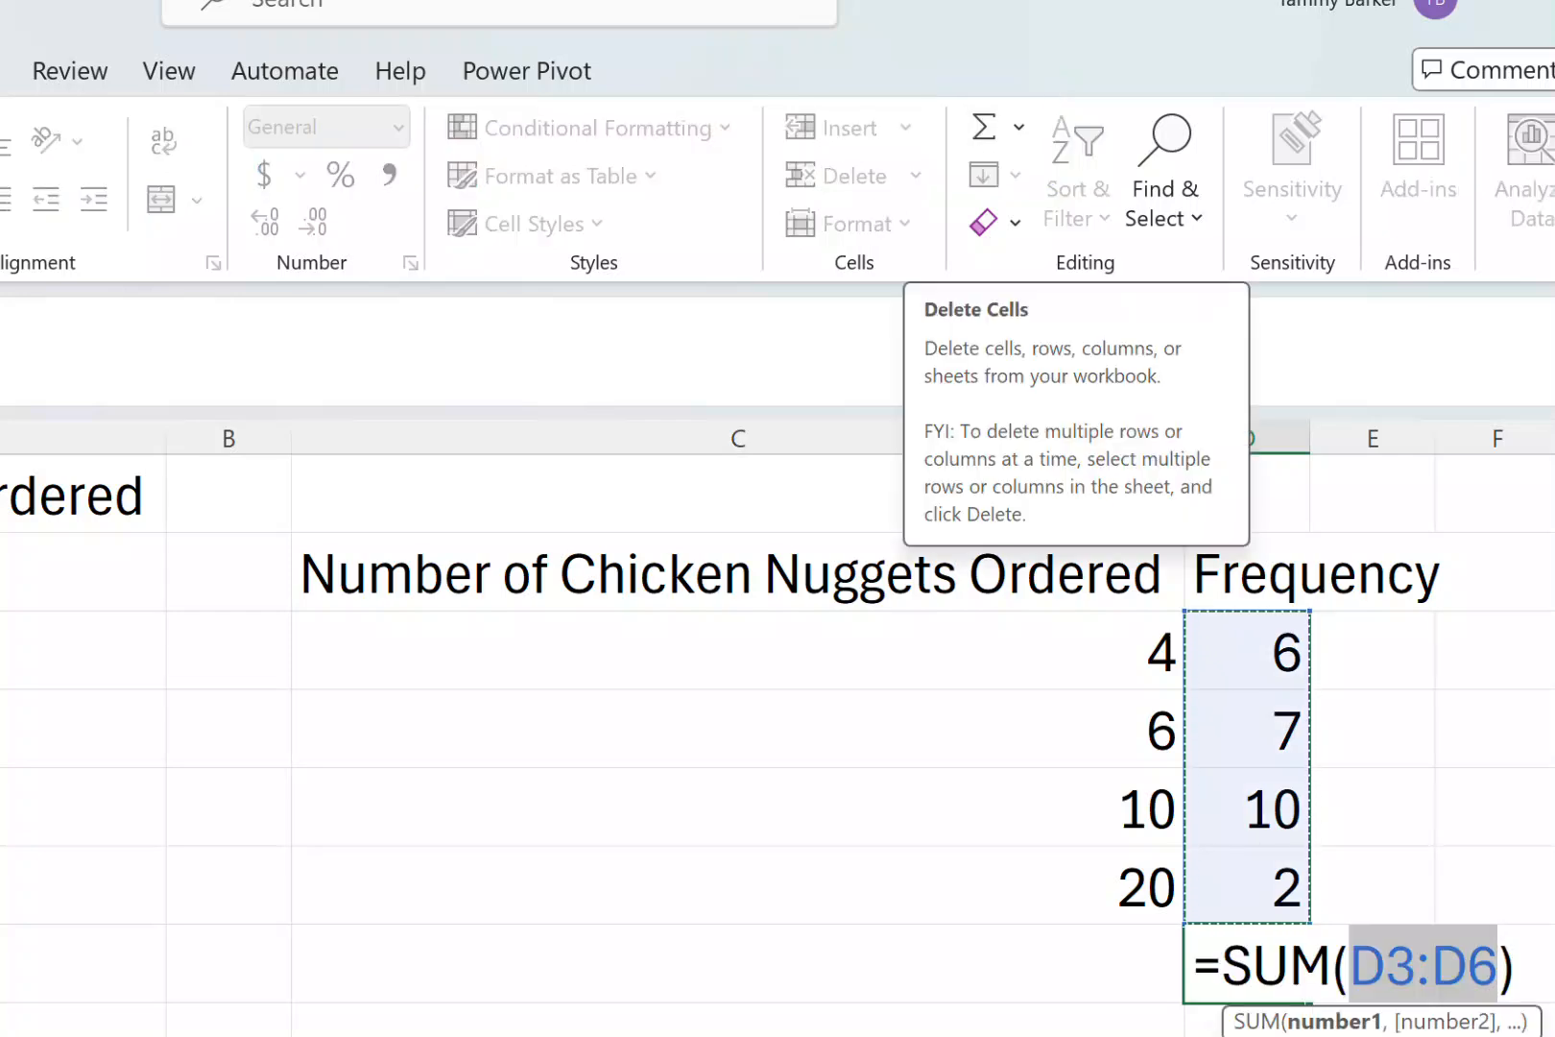
key("Return")
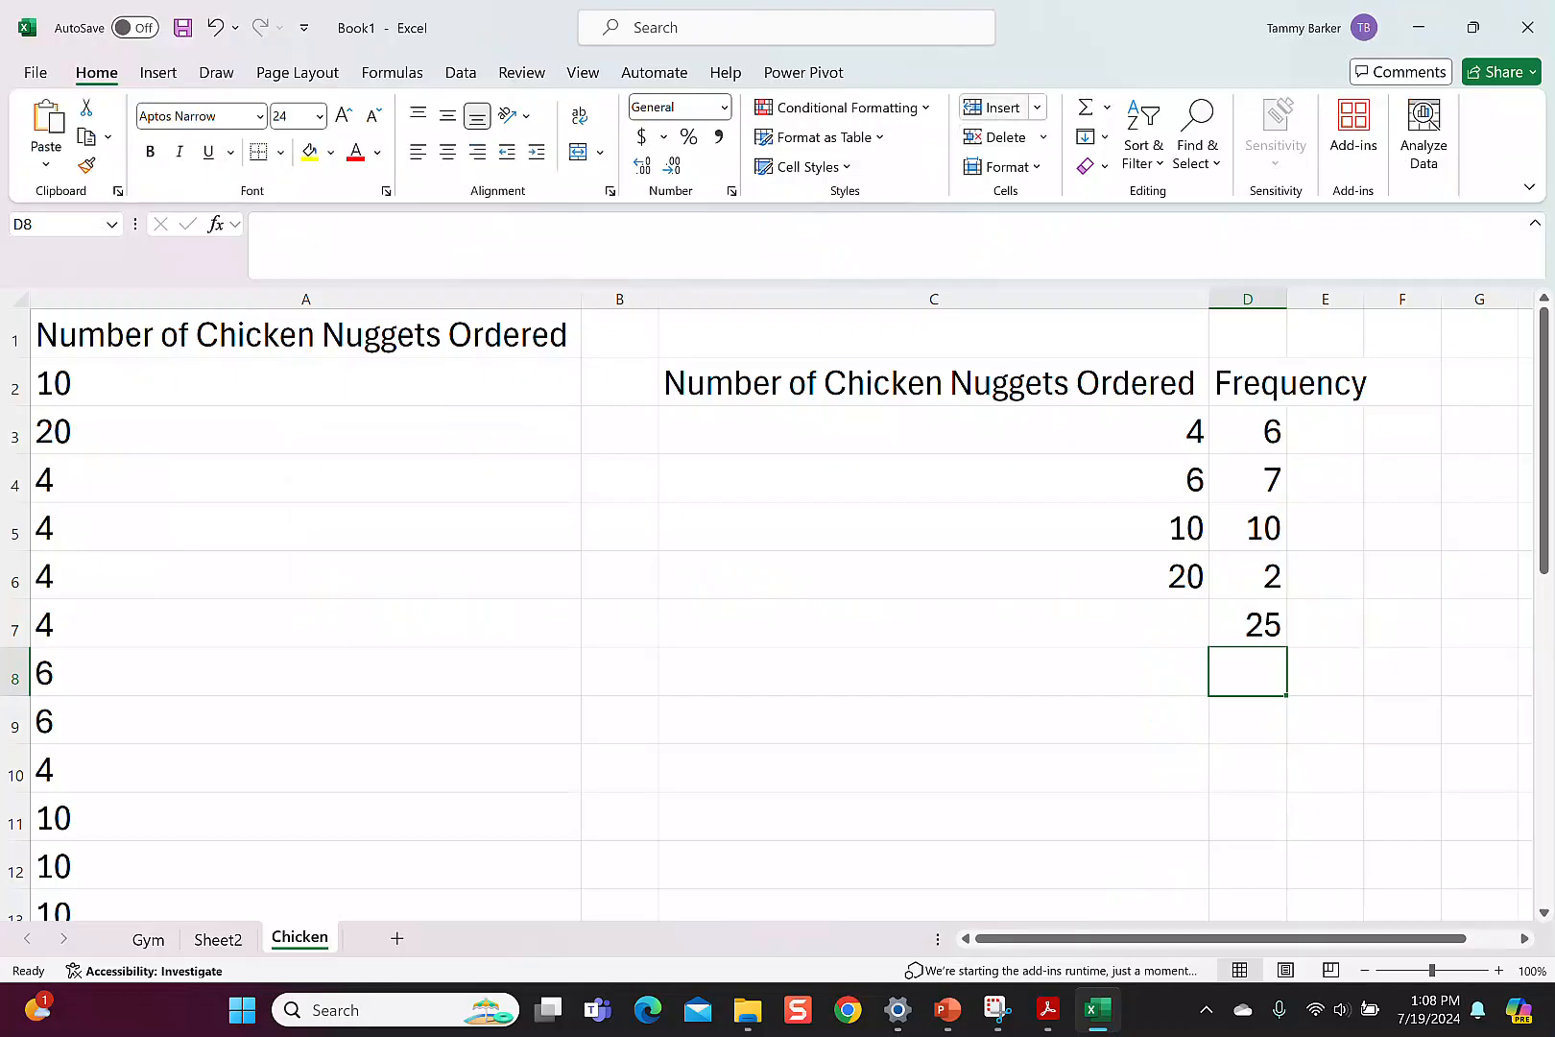
Check the total against the last data row in column A and fit column D's width to its contents
scroll(768, 605, "down", 7)
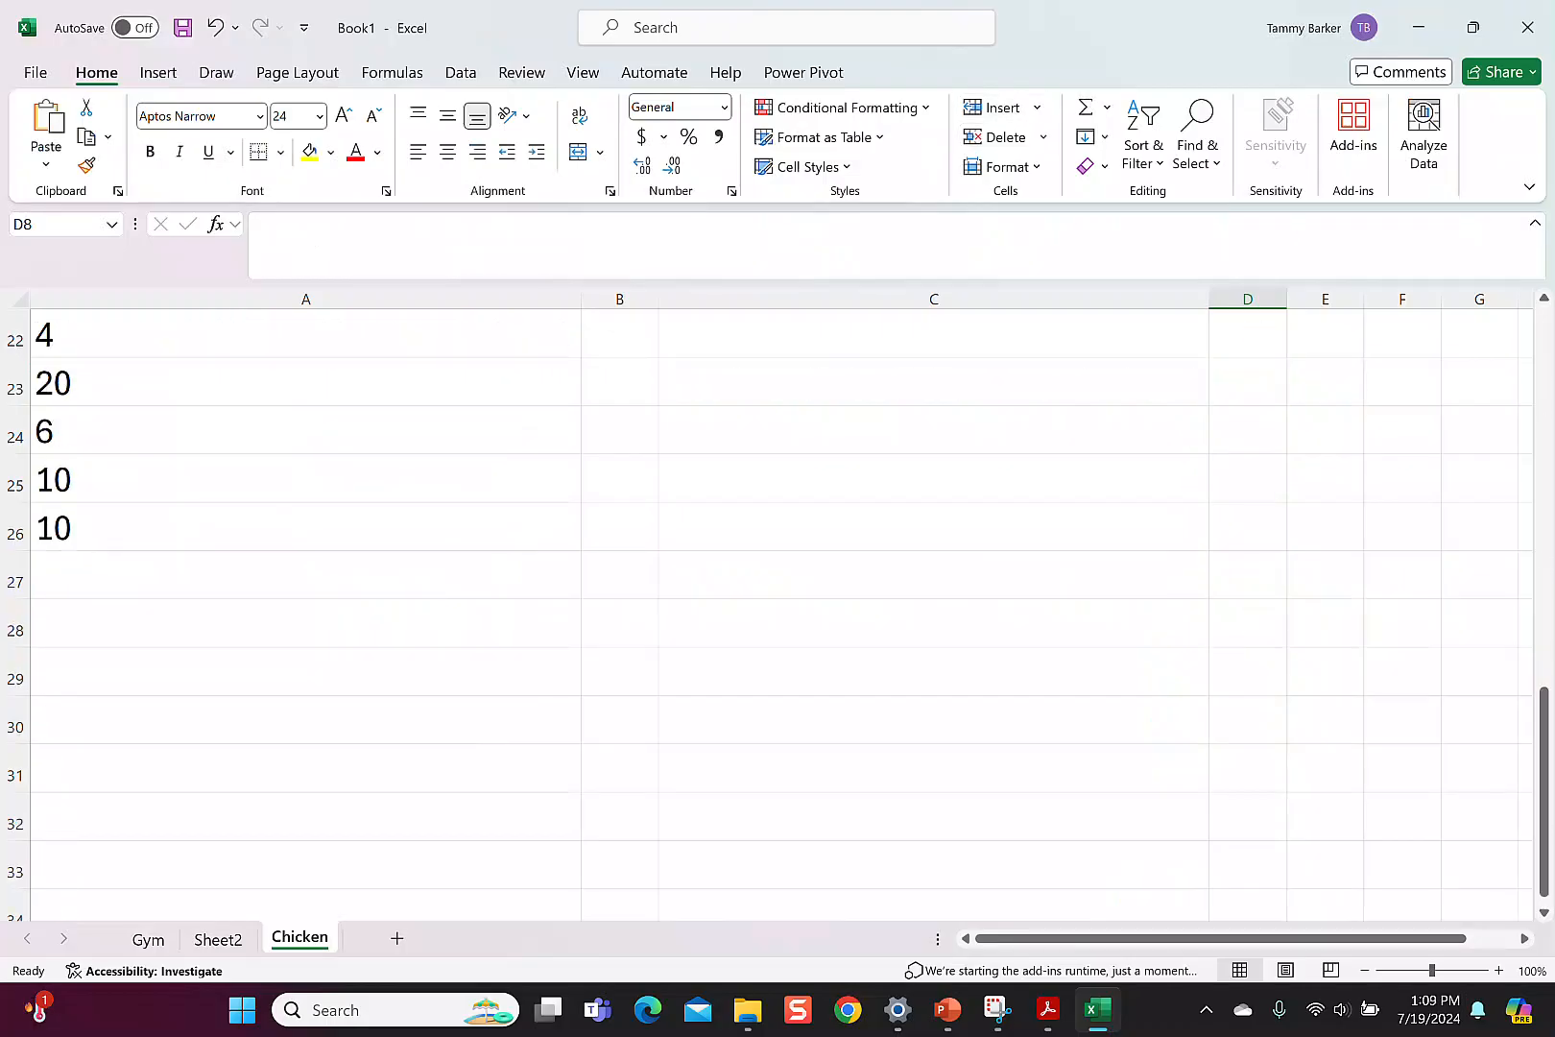
scroll(768, 605, "up", 1)
scroll(768, 605, "down", 1)
scroll(768, 605, "up", 7)
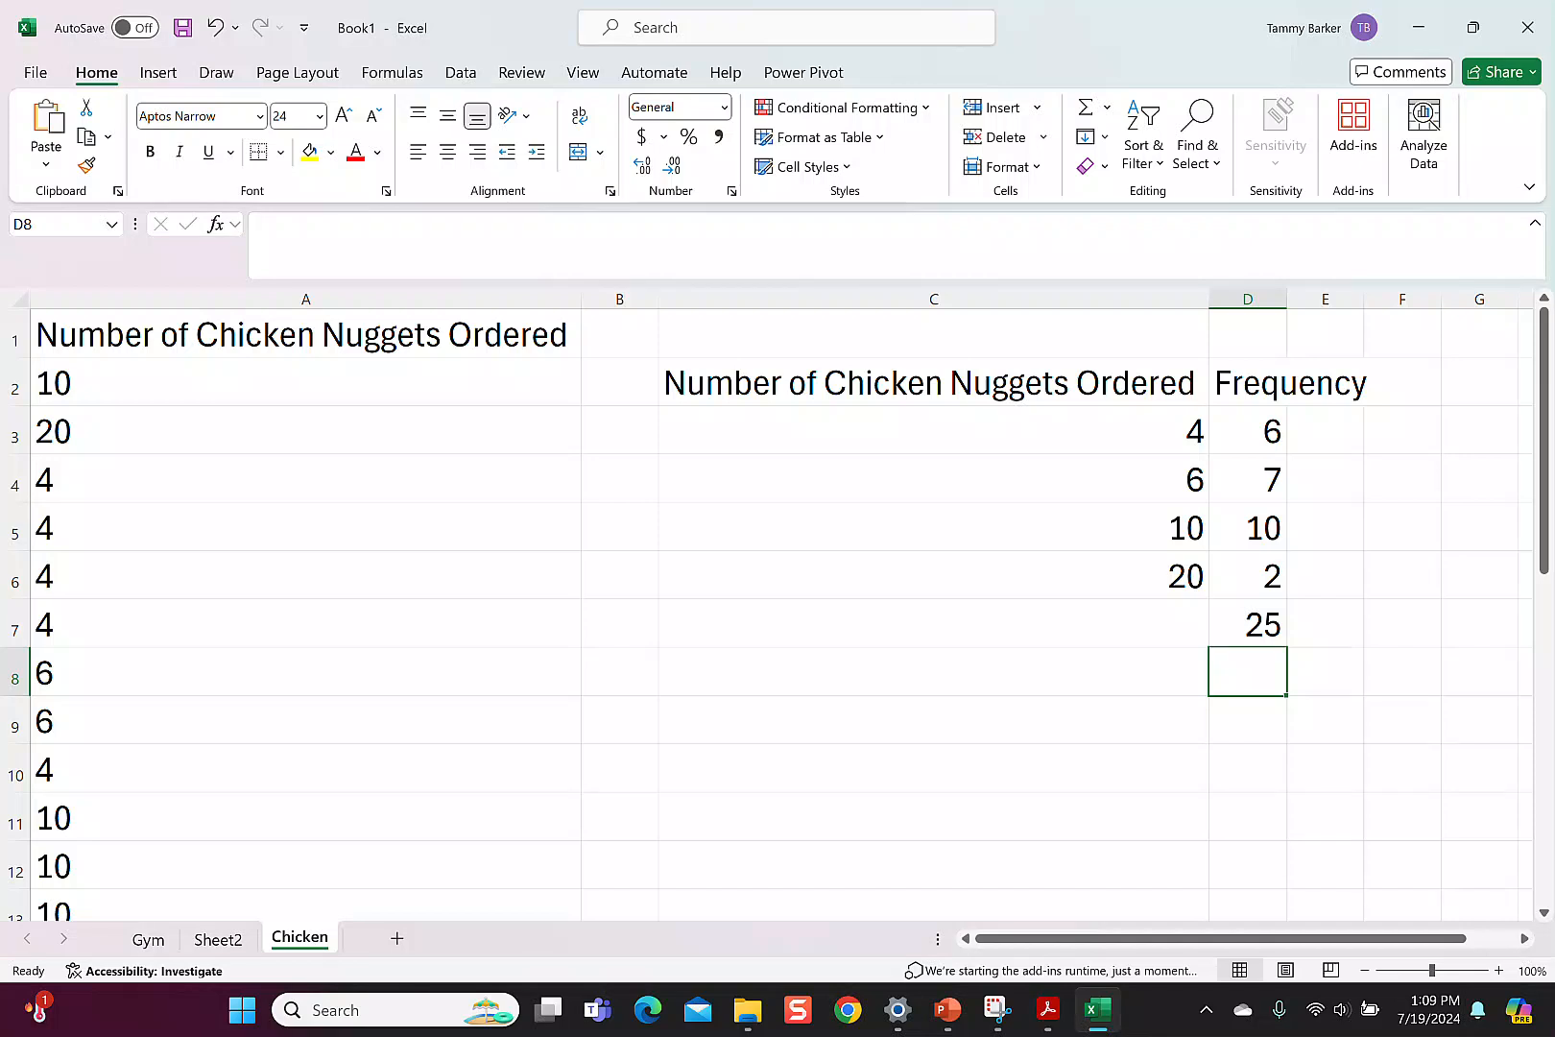
double_click(1286, 299)
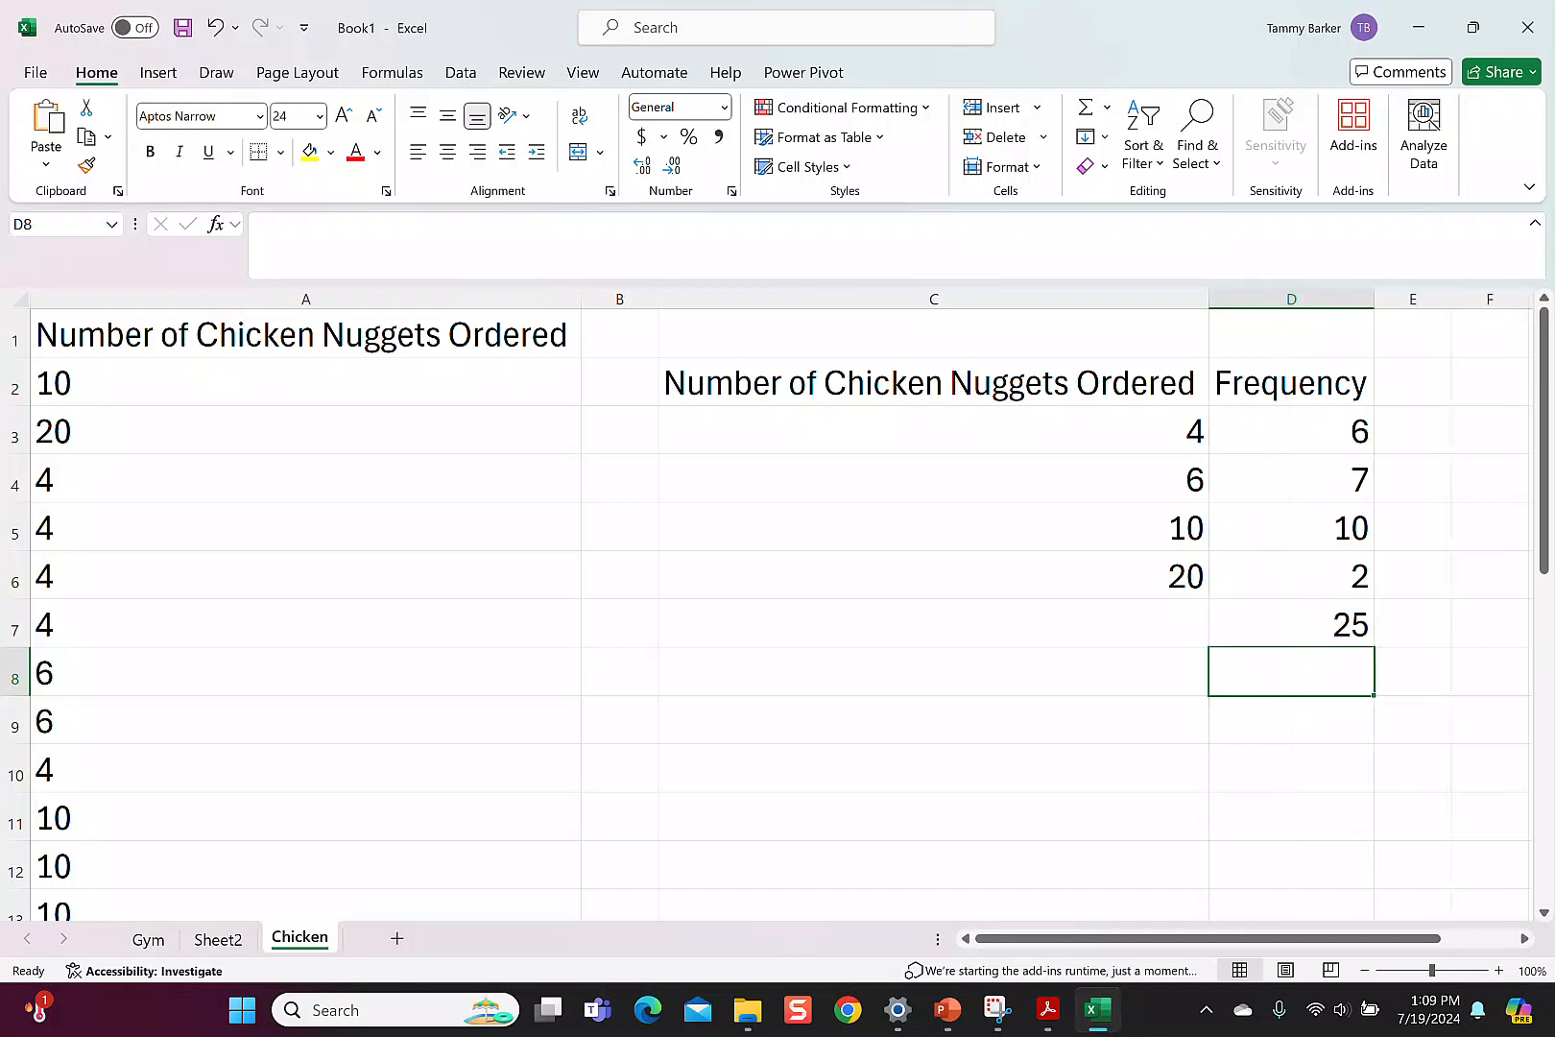
Enter the heading "Relative Frequency" in E2 and fit column E's width to it
left_click_drag(1313, 939, 1393, 938)
left_click(1184, 382)
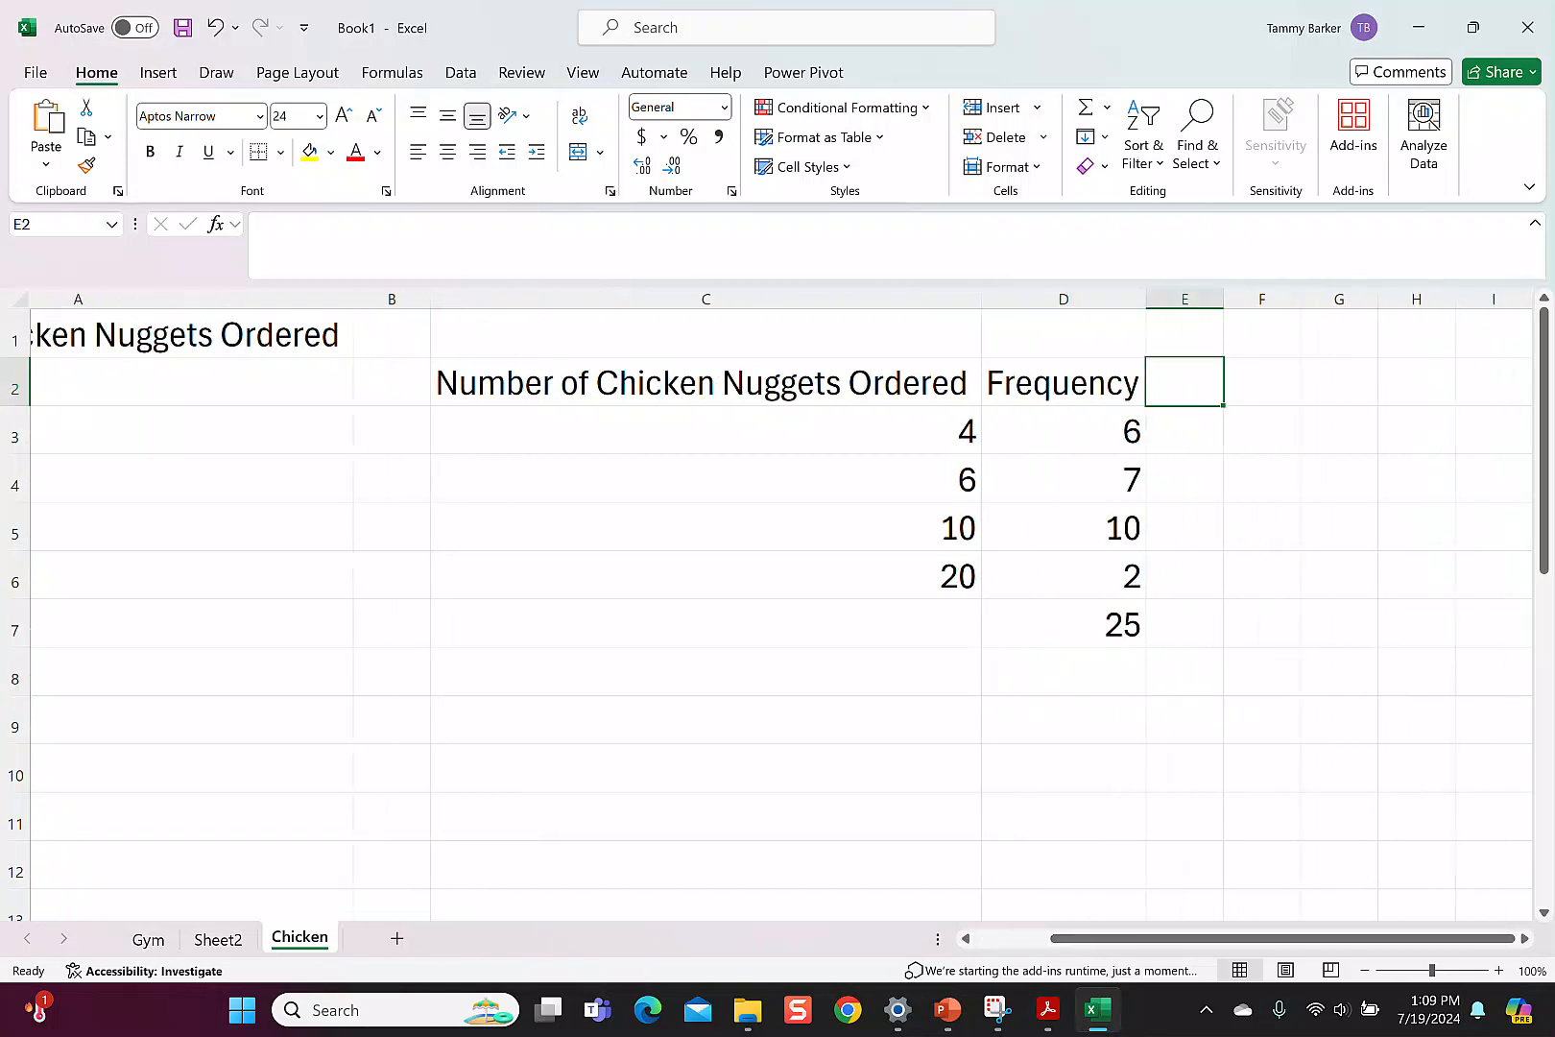
type("Relative")
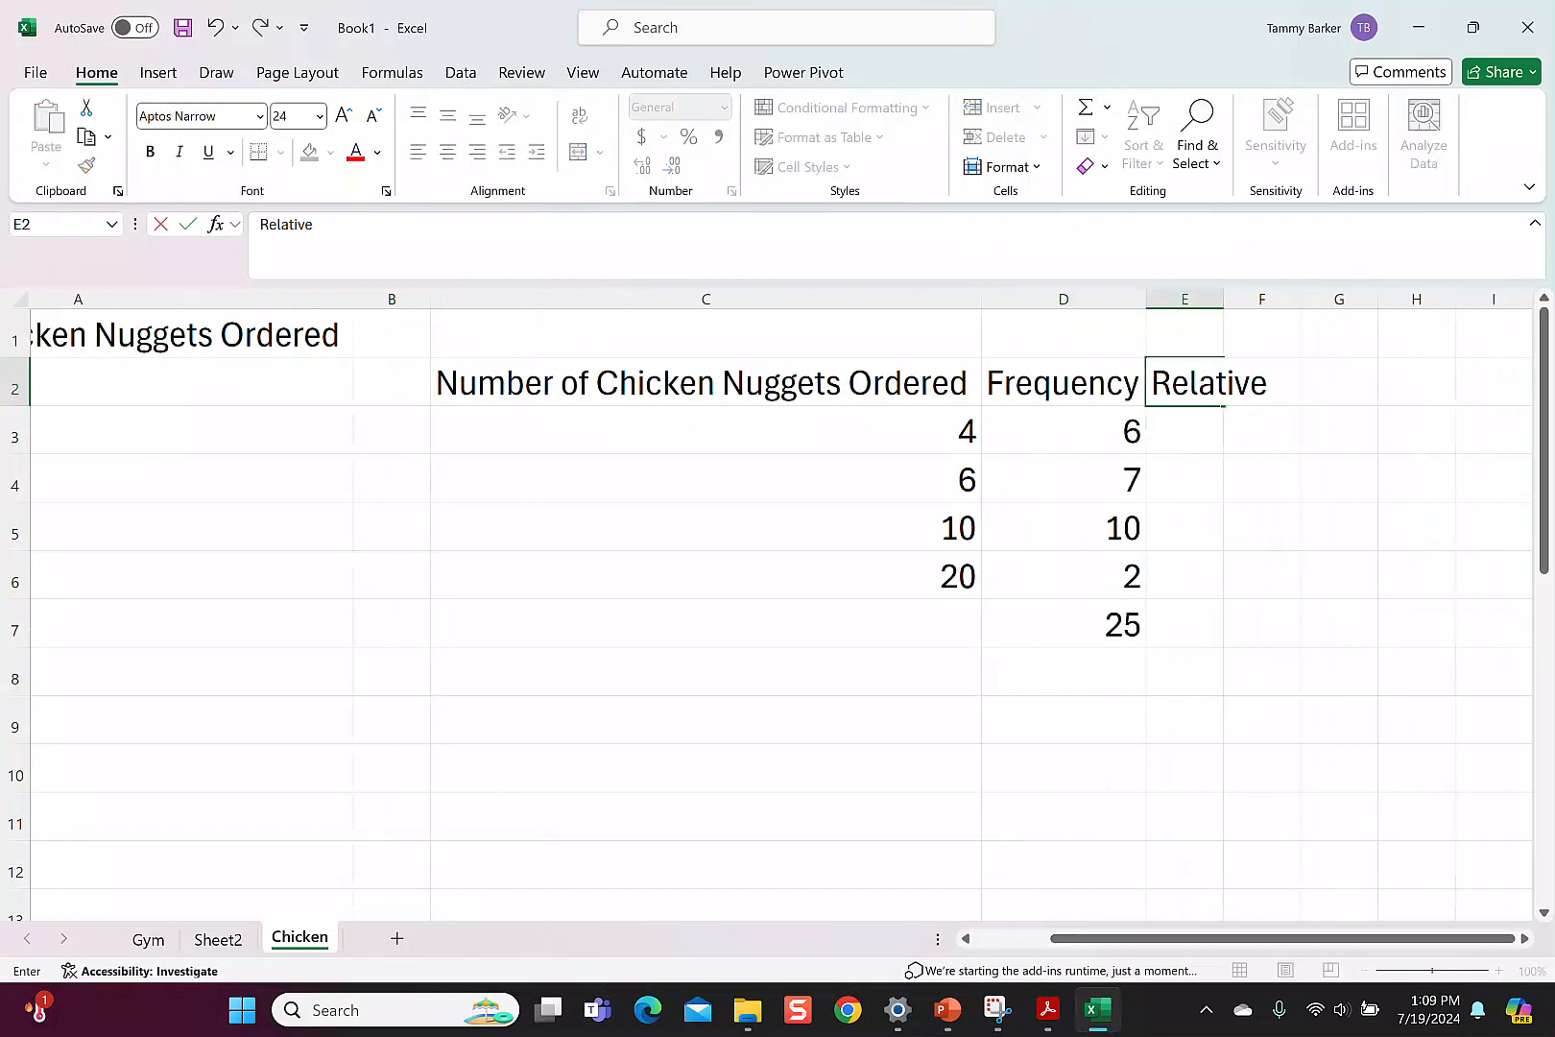
type(" Frequency")
key("Return")
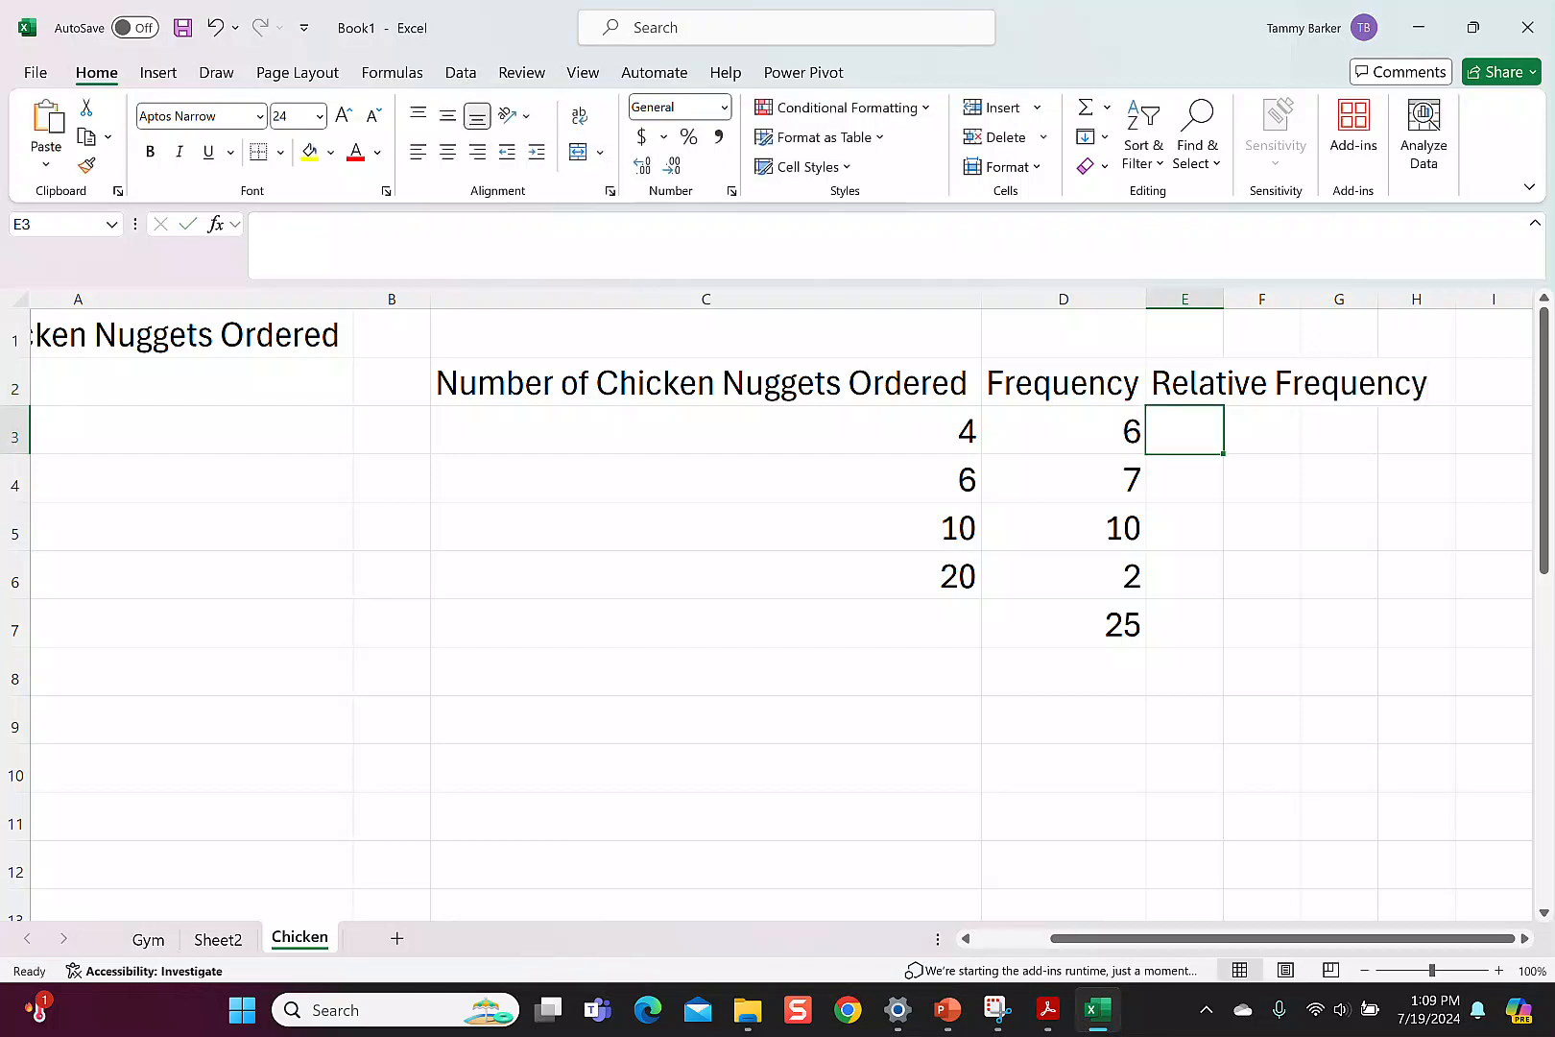
double_click(1223, 300)
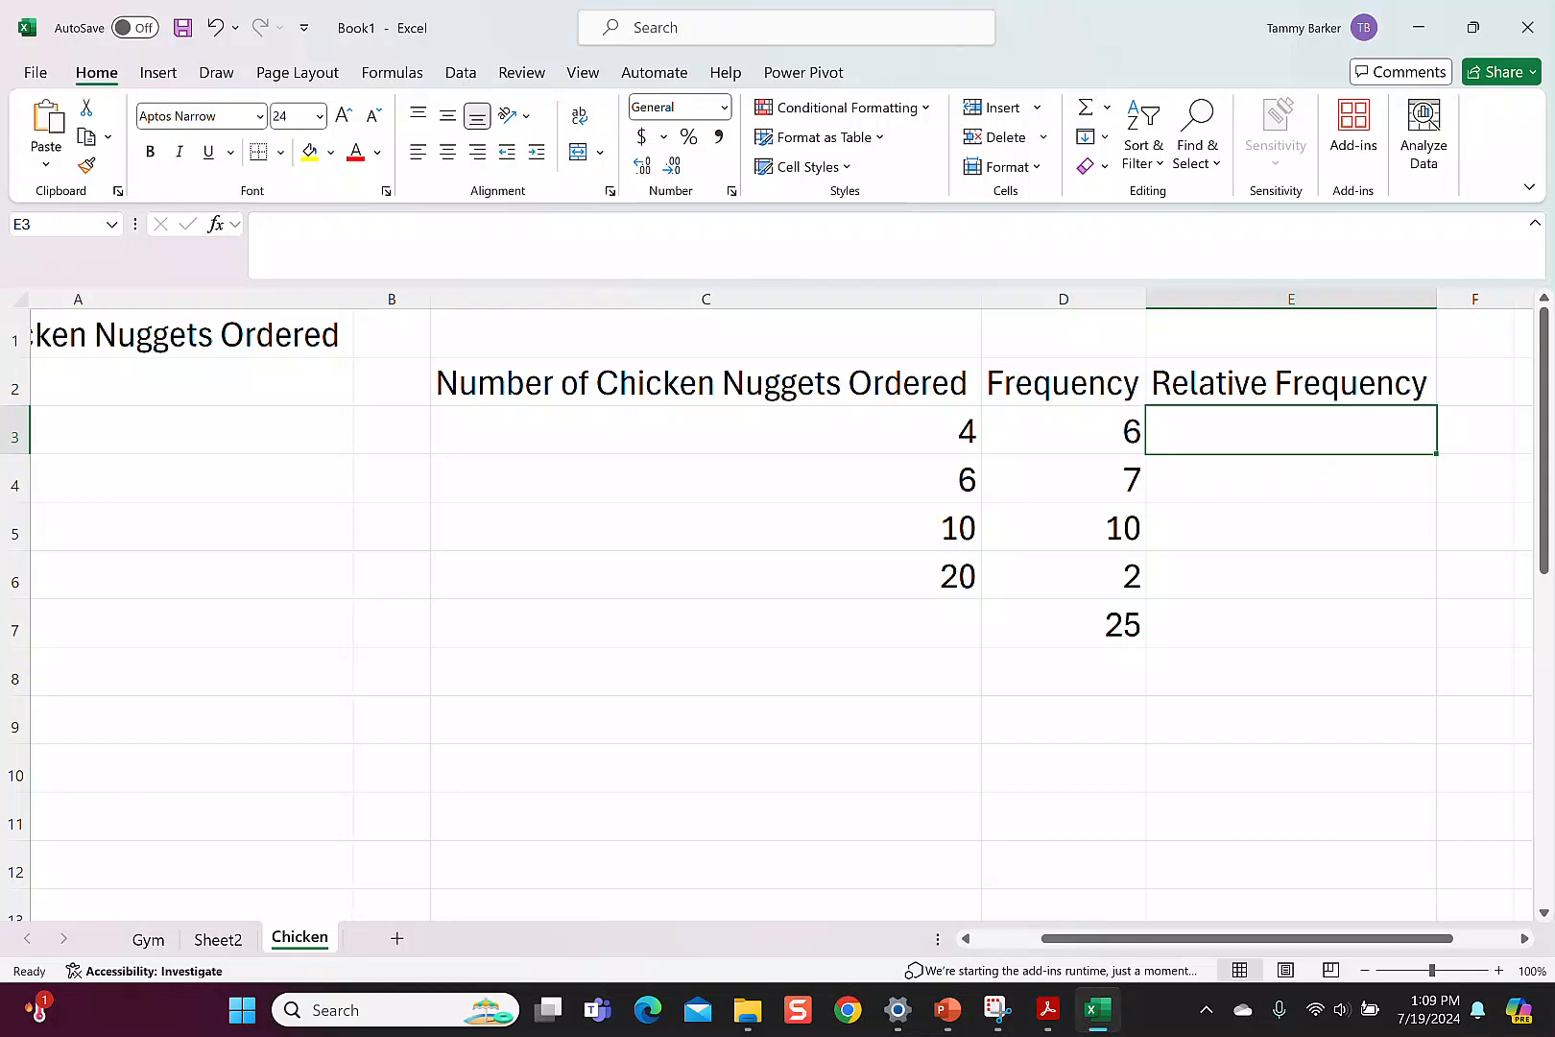
Calculate the relative frequency of the 4-nugget orders in E3 with the formula =D3/D7
type("=")
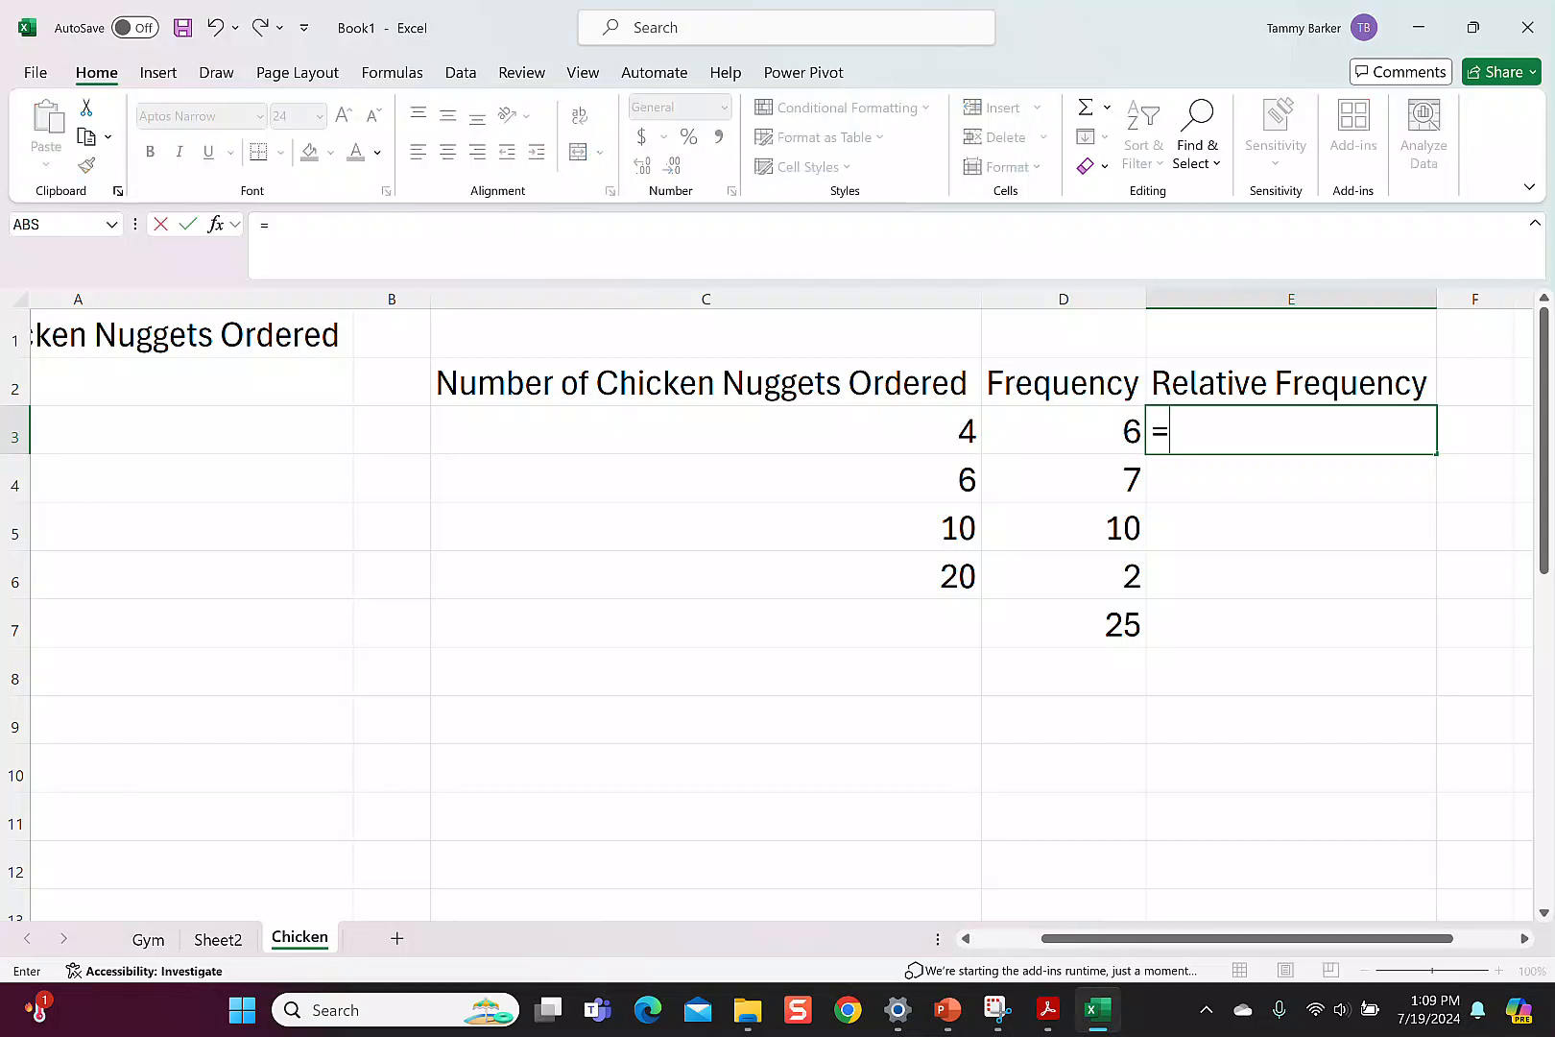
left_click(1063, 431)
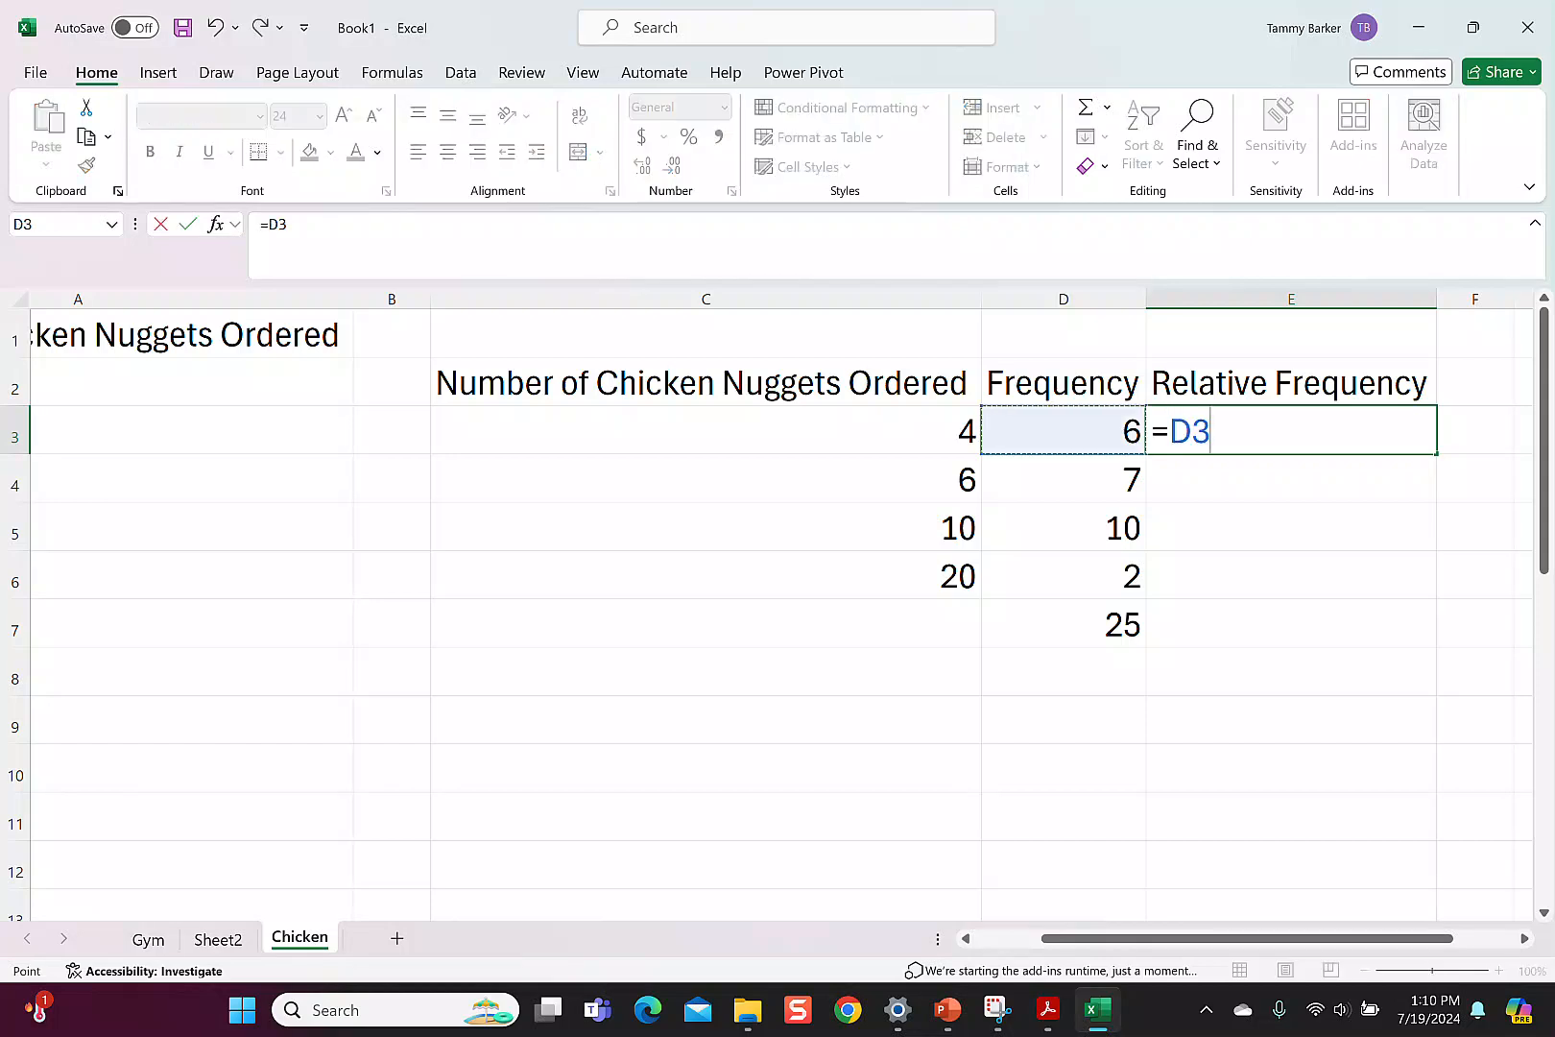
type("/")
left_click(1063, 624)
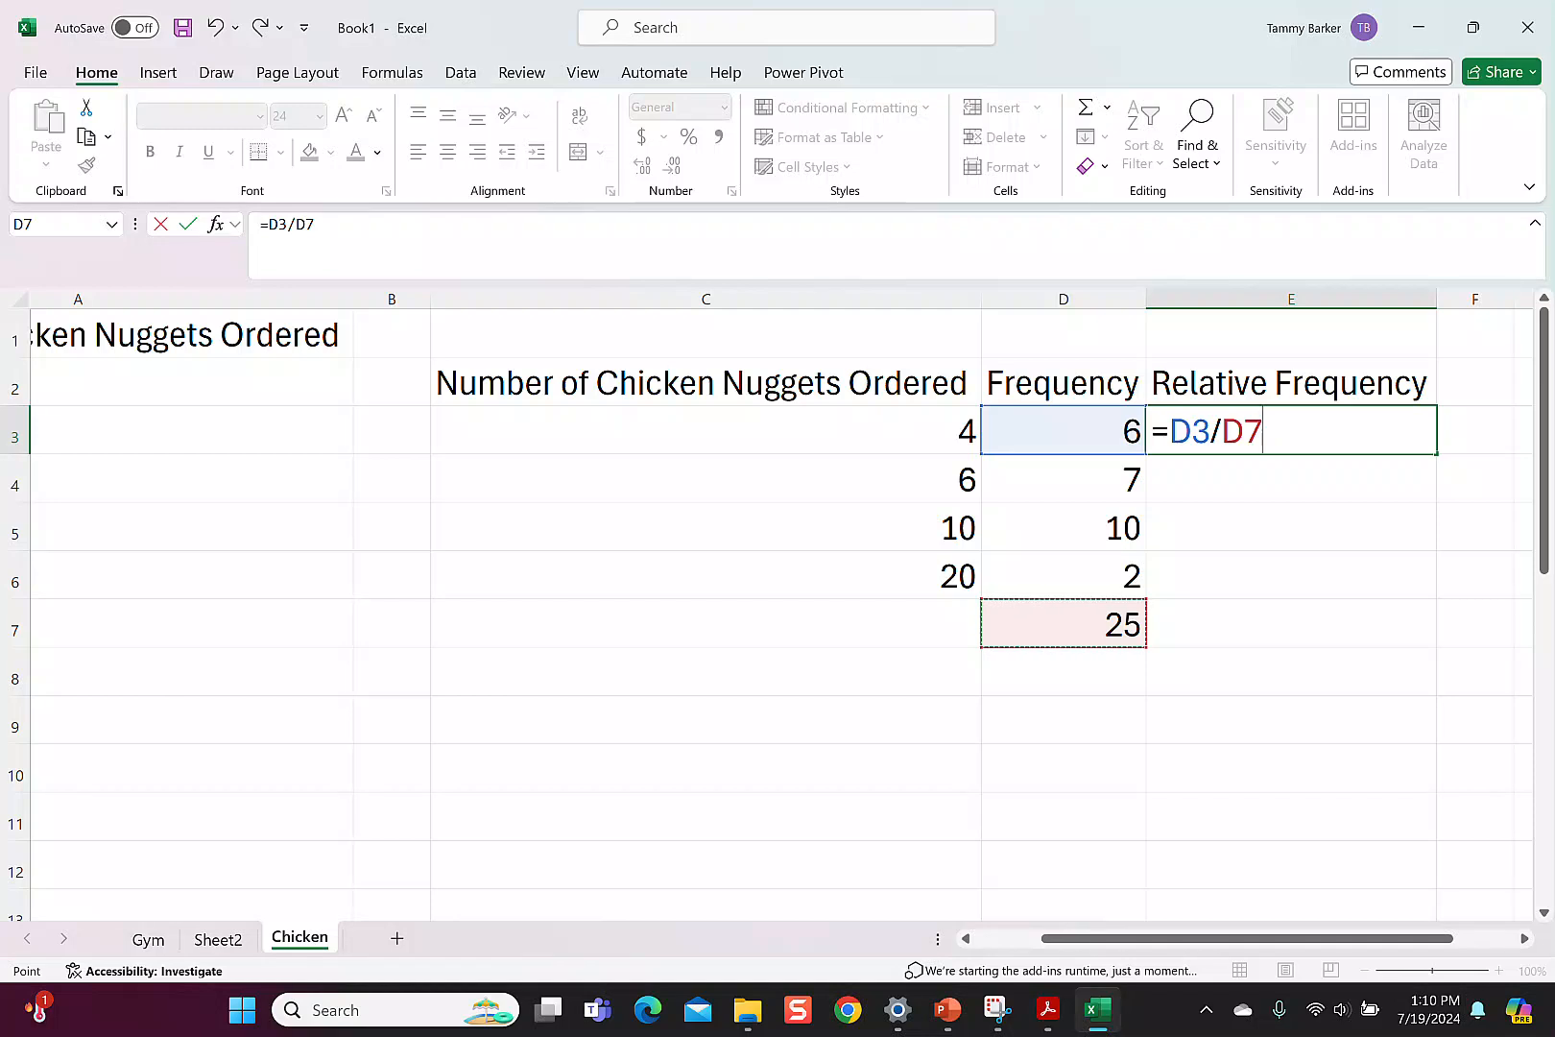
key("Return")
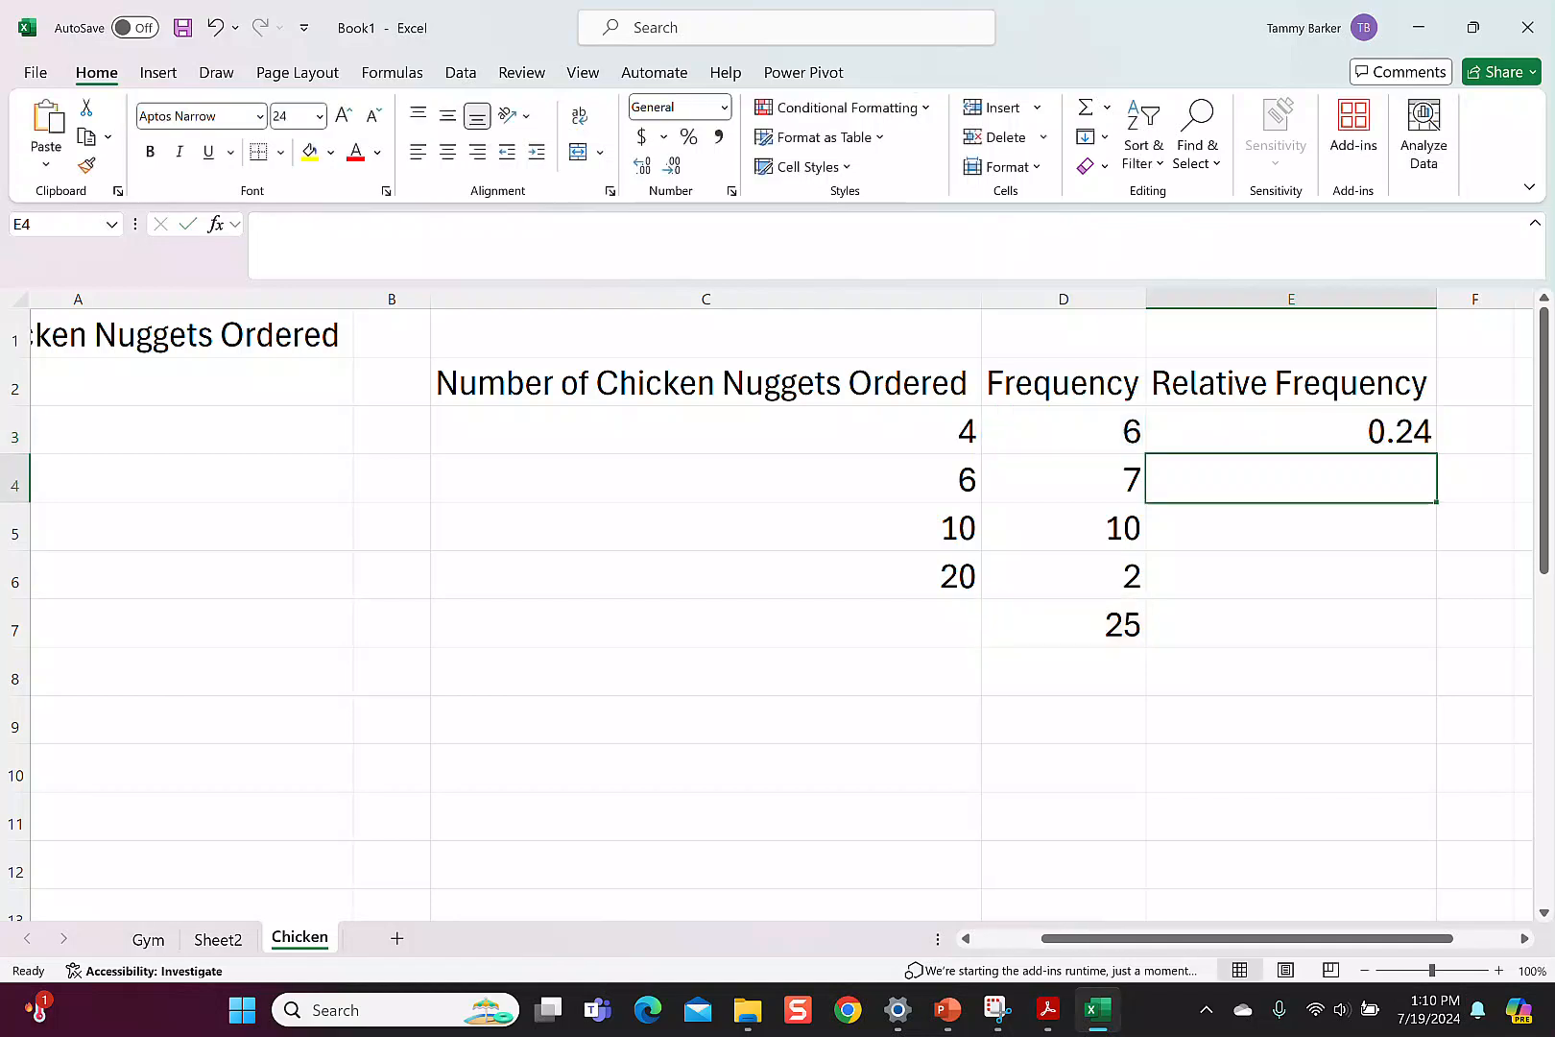
Try to fill the formula in E3 down to E6 and undo the fill
left_click(1290, 431)
left_click_drag(1436, 453, 1436, 590)
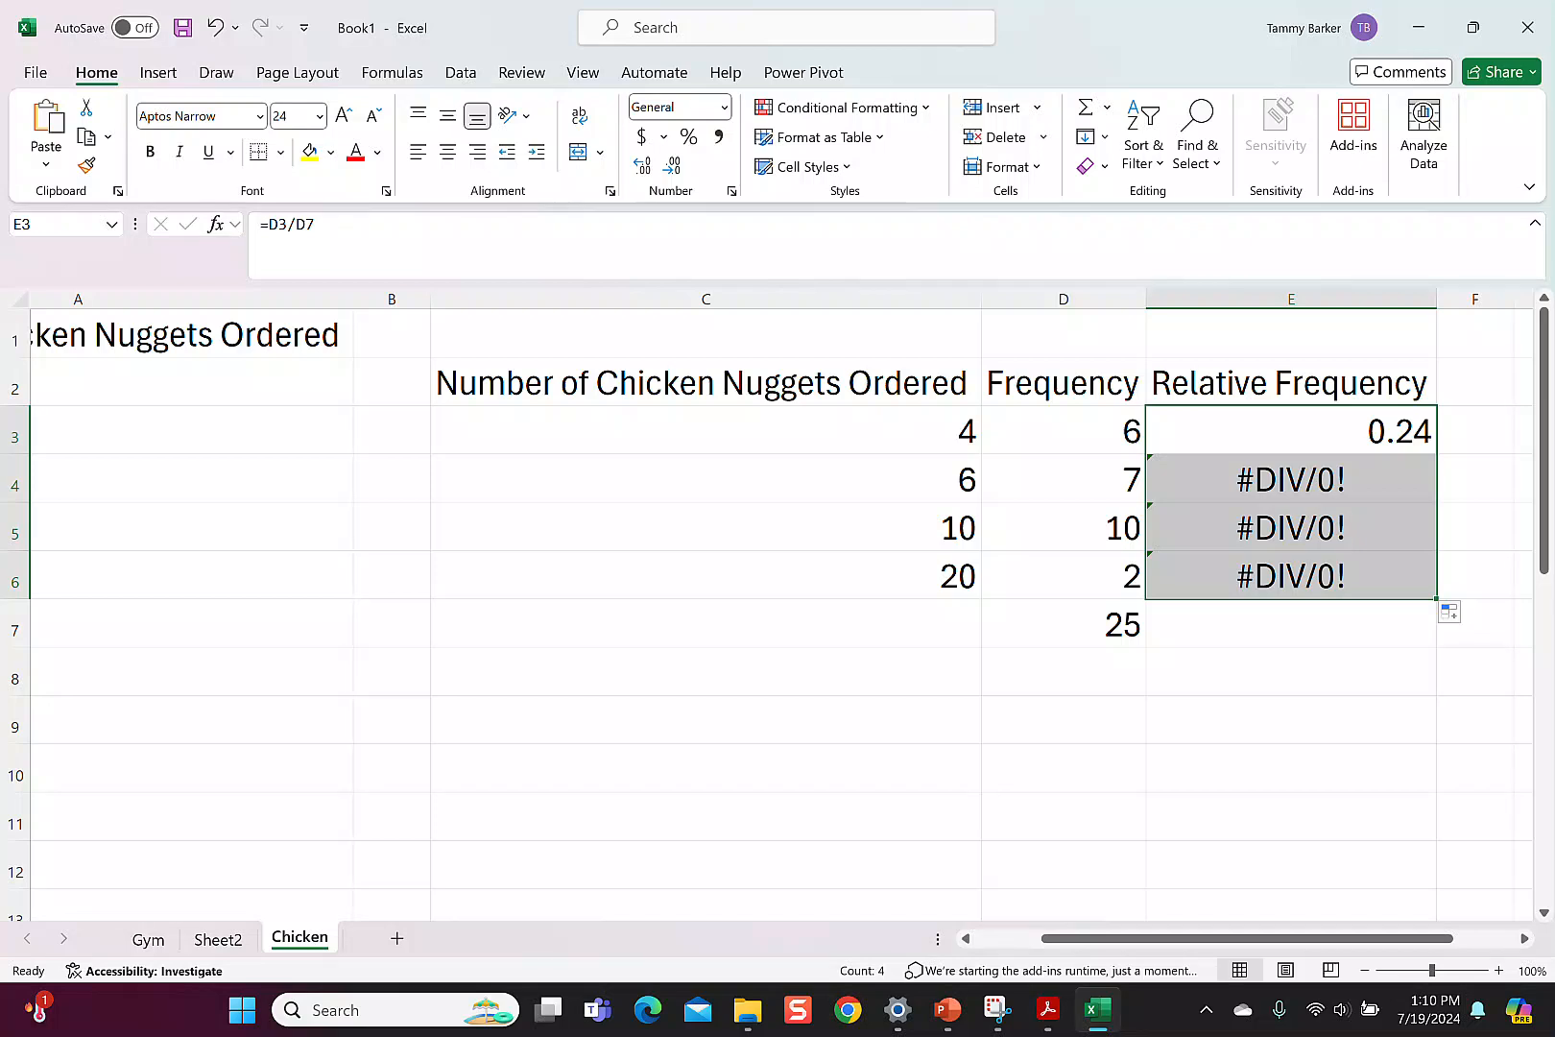
key("ctrl+z")
Change the formula in E3 to =D3/$D$7 with an absolute reference to the total and fill it down to E6
key("F2")
key("BackSpace")
key("BackSpace")
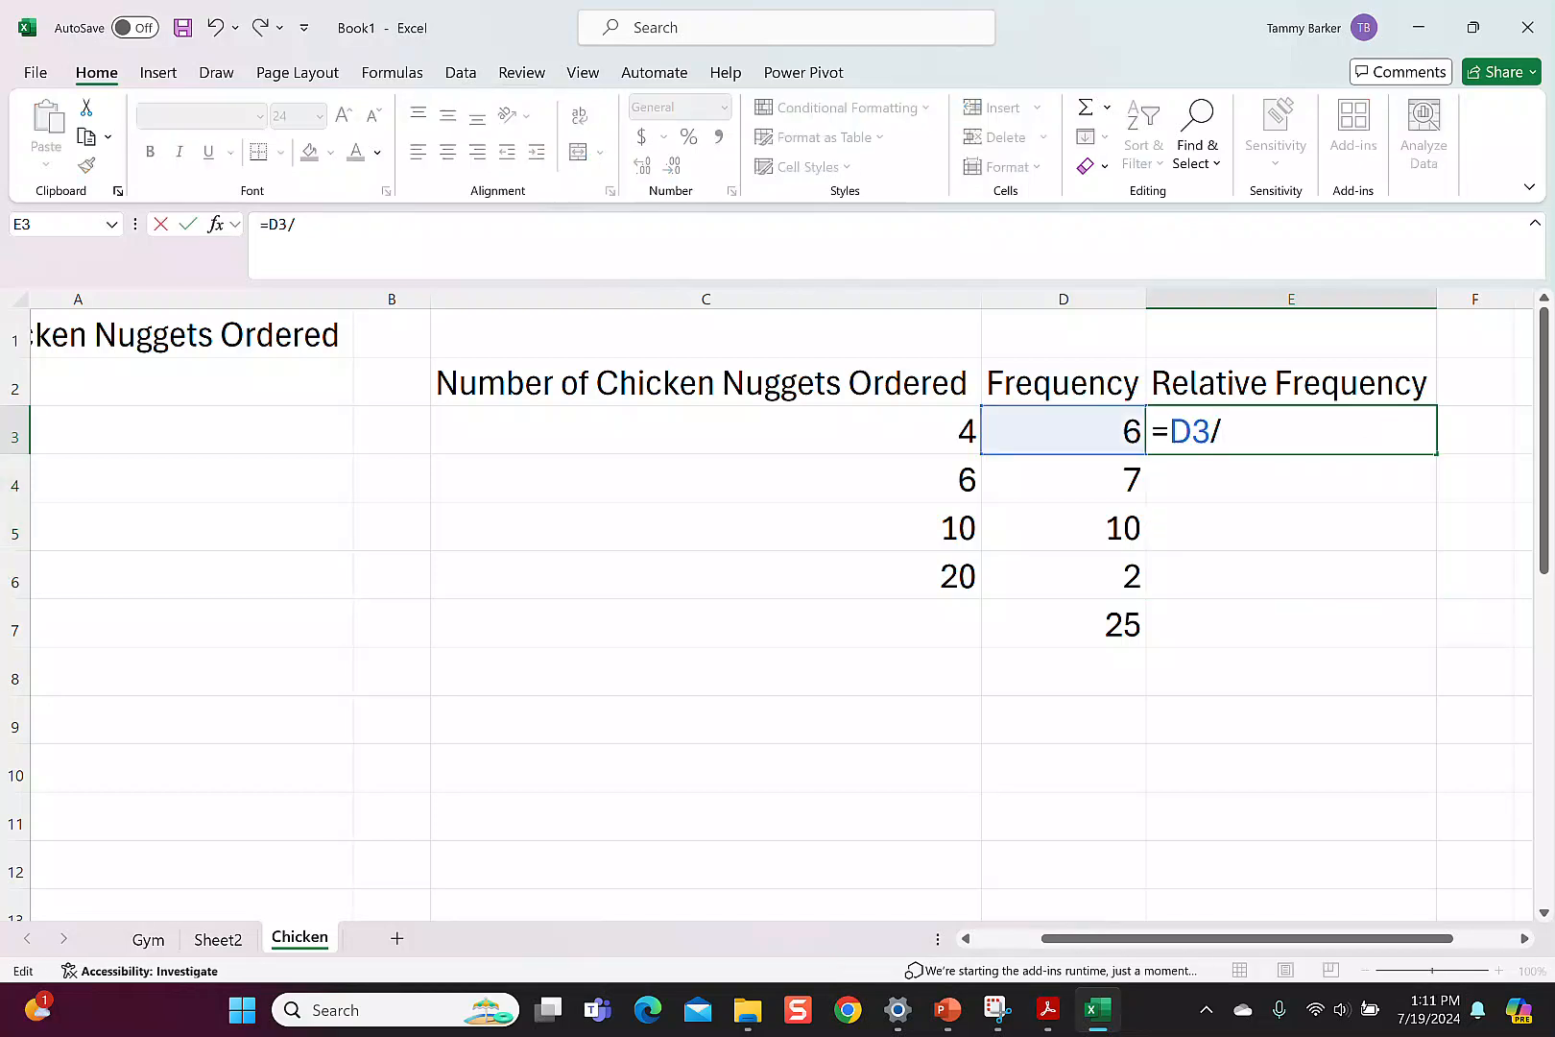
left_click(1063, 624)
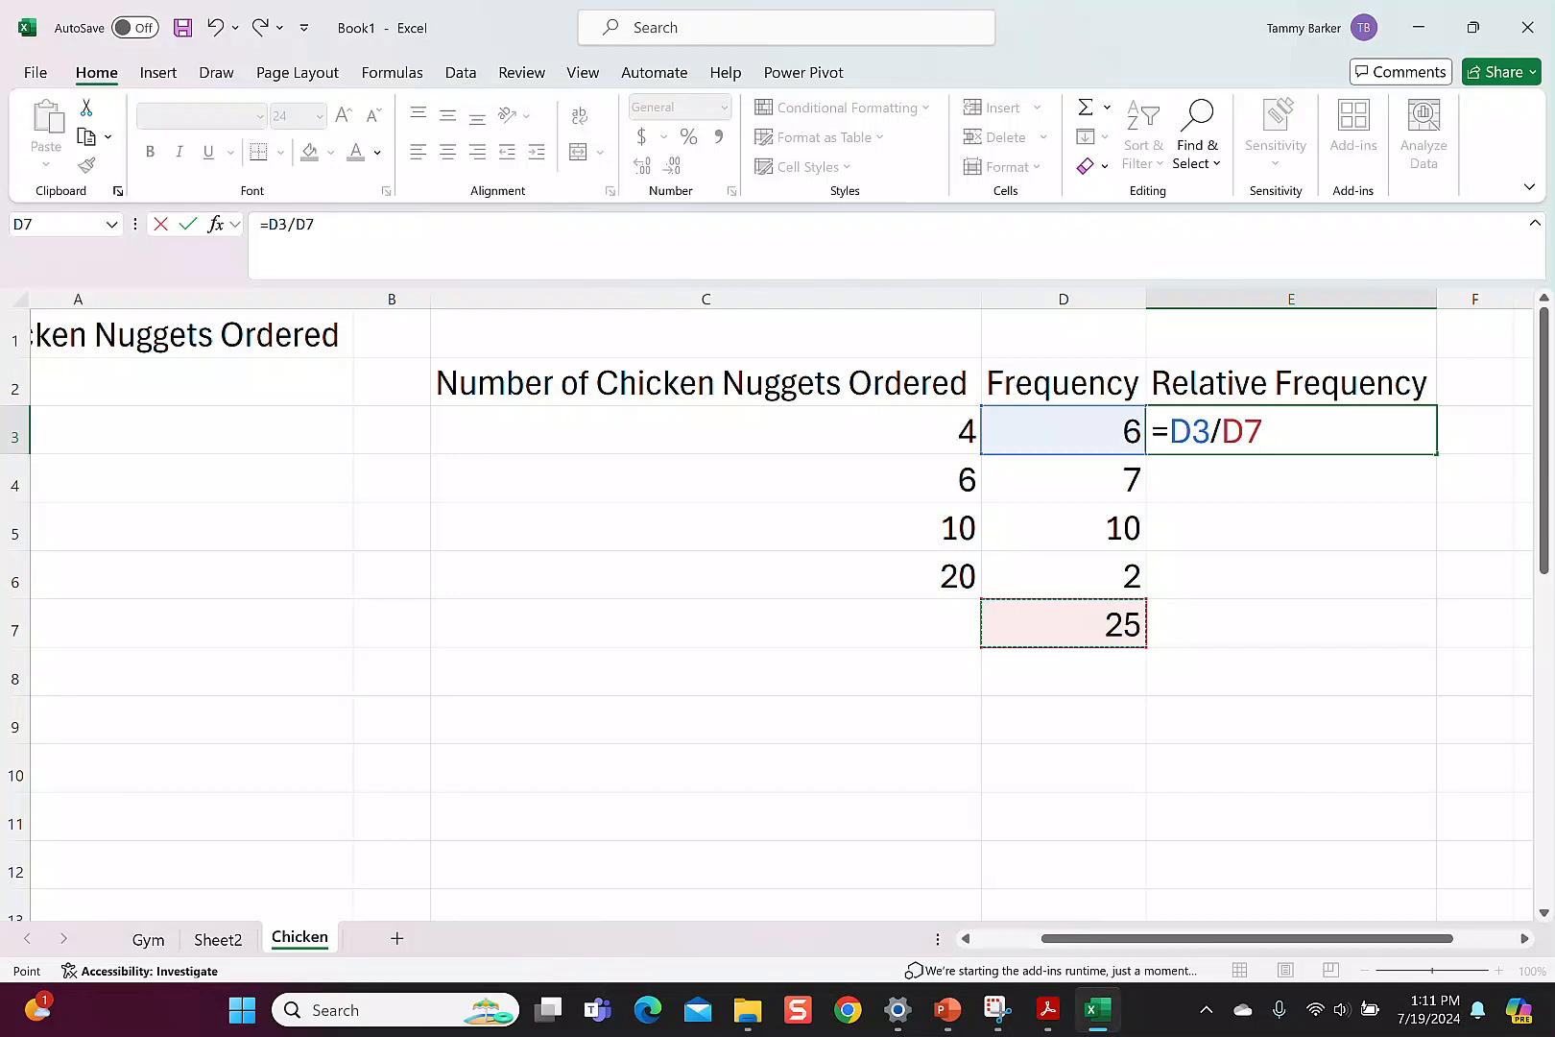
key("F4")
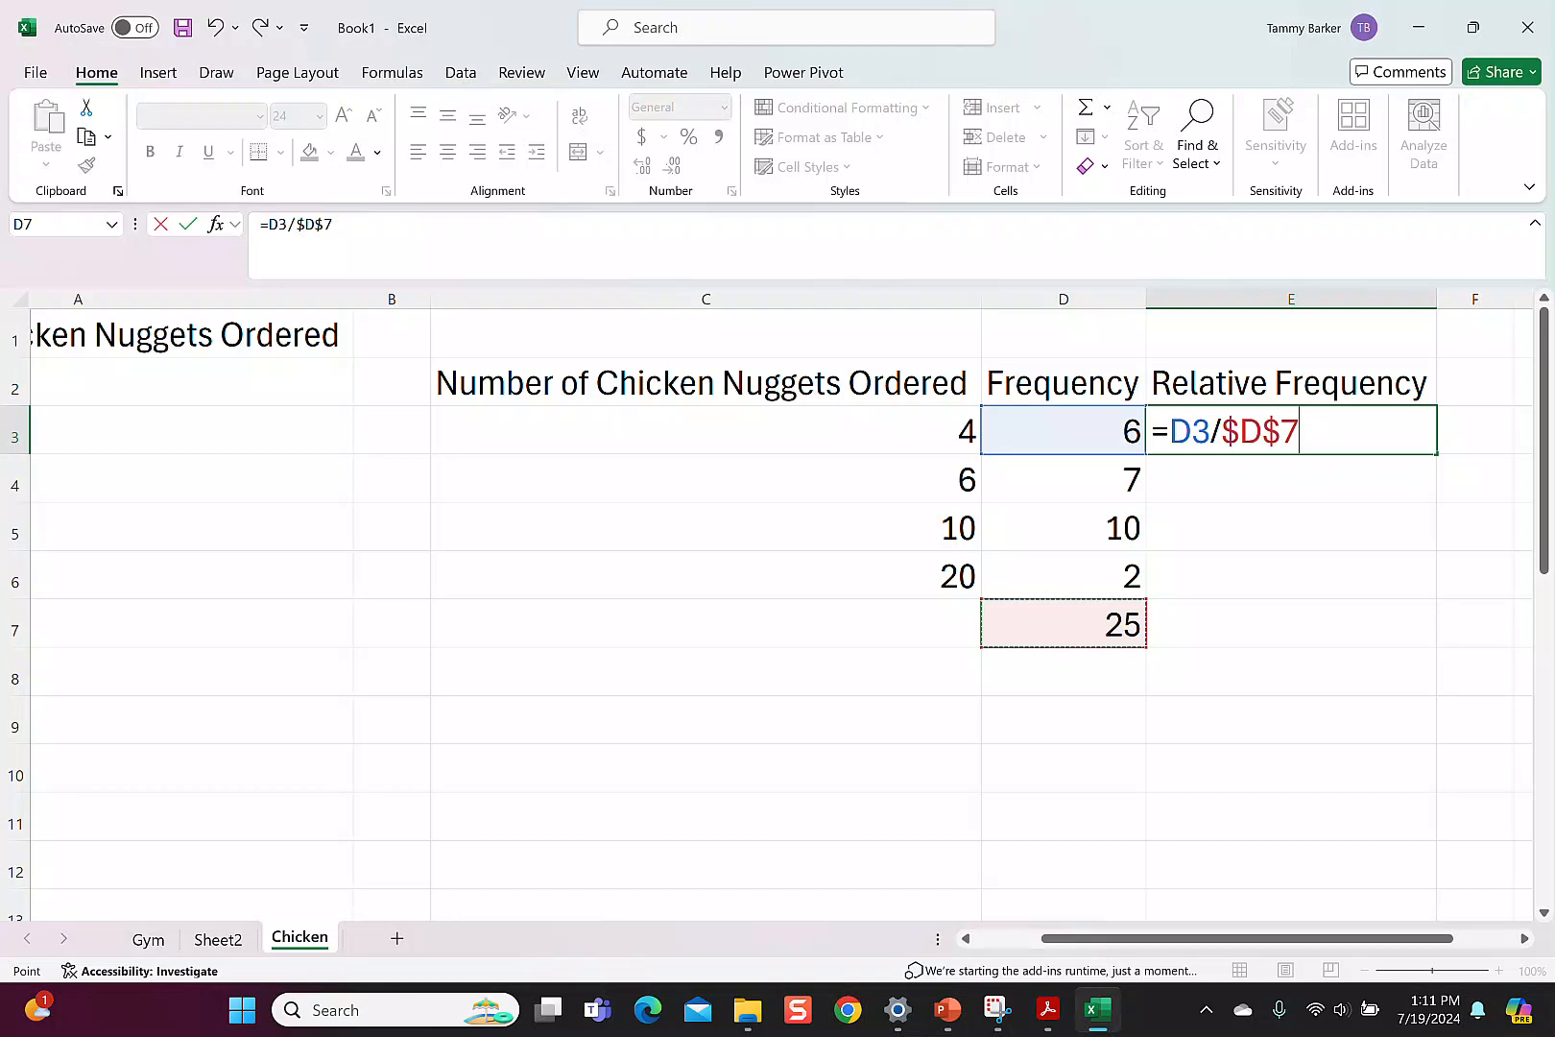
key("Return")
left_click(1291, 431)
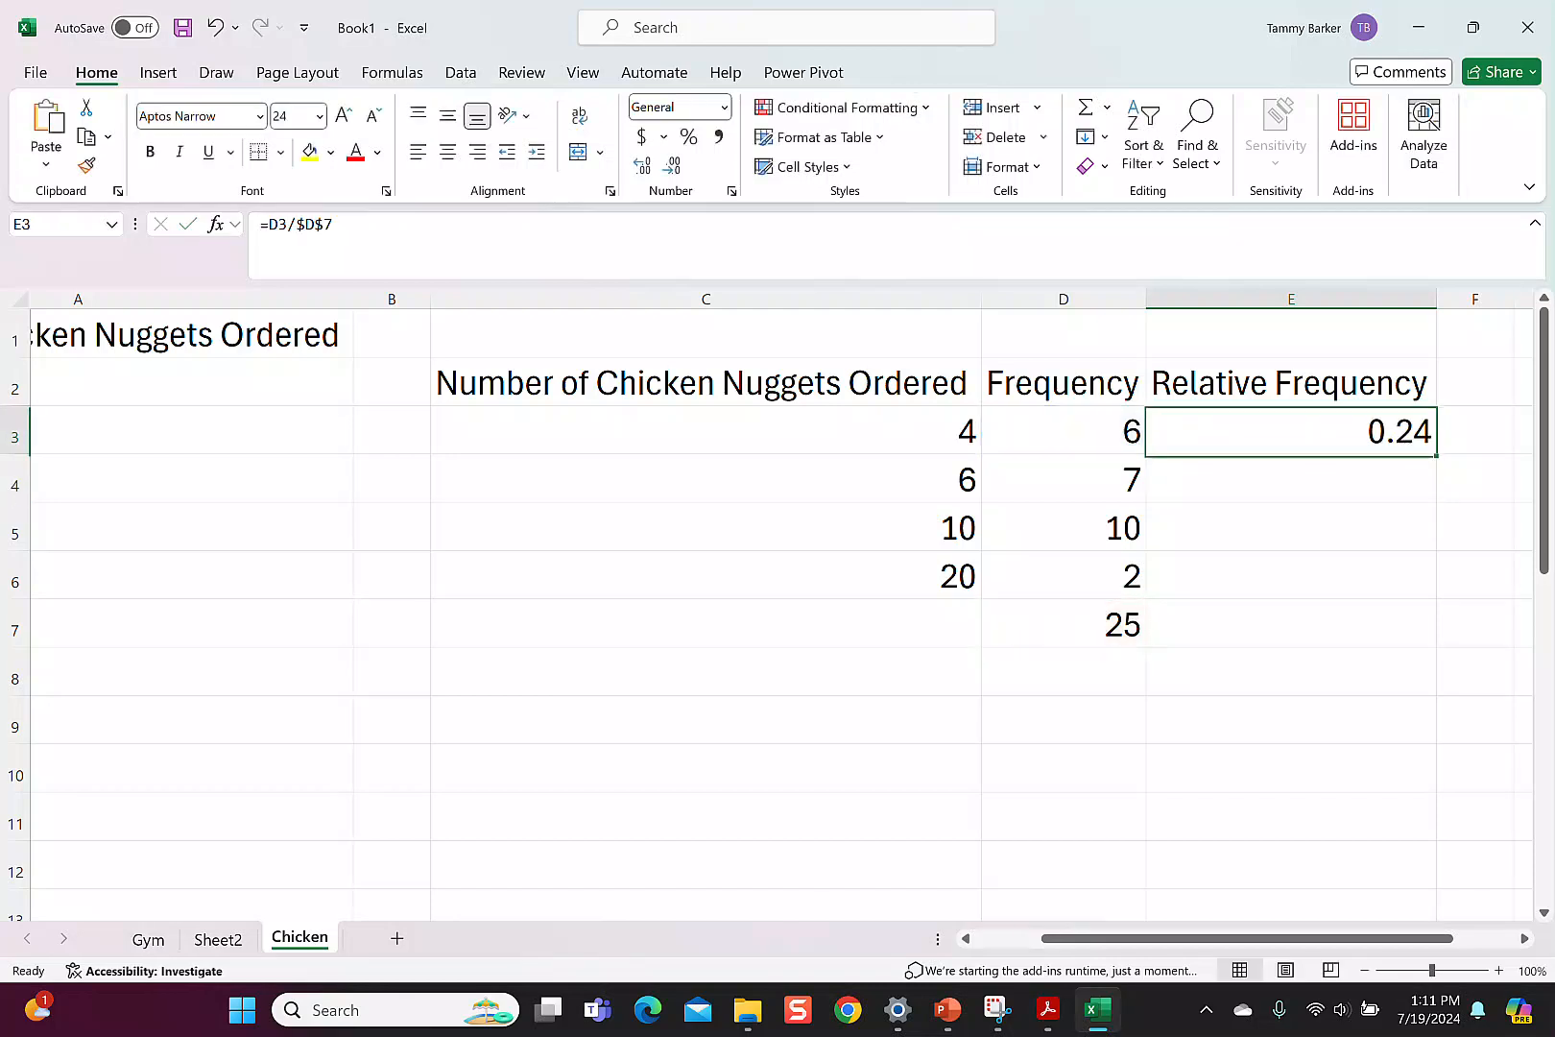
left_click_drag(1435, 453, 1436, 581)
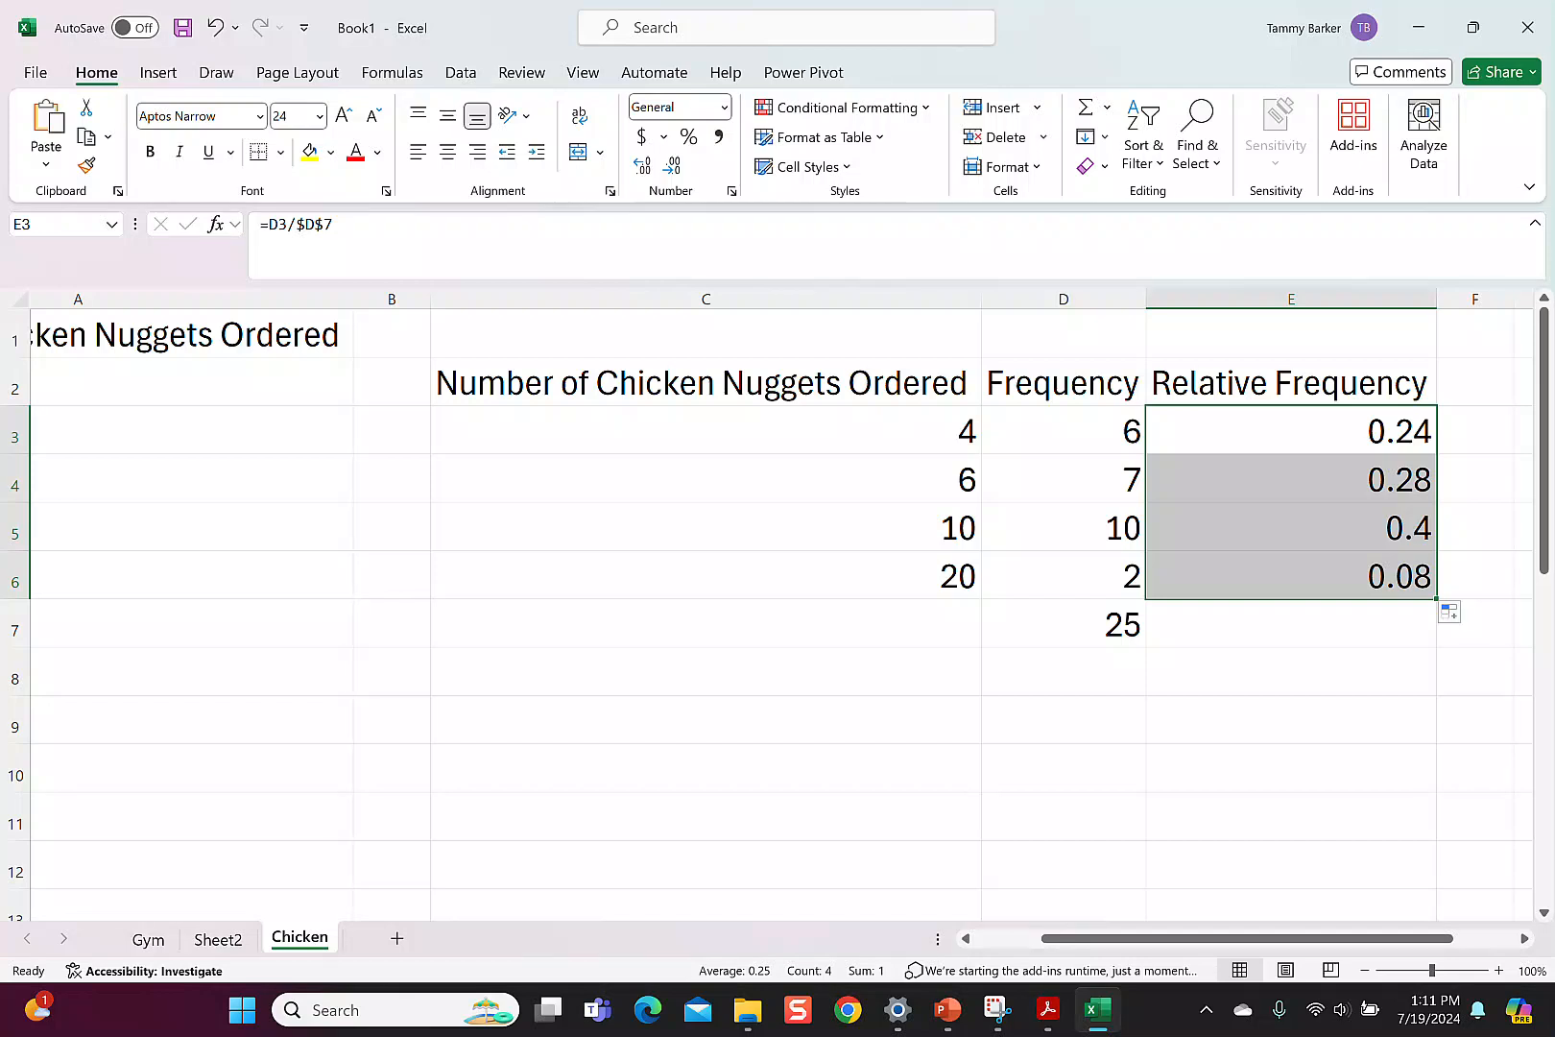
Total the relative frequencies in cell E7 with =SUM(E3:E6)
left_click(1290, 624)
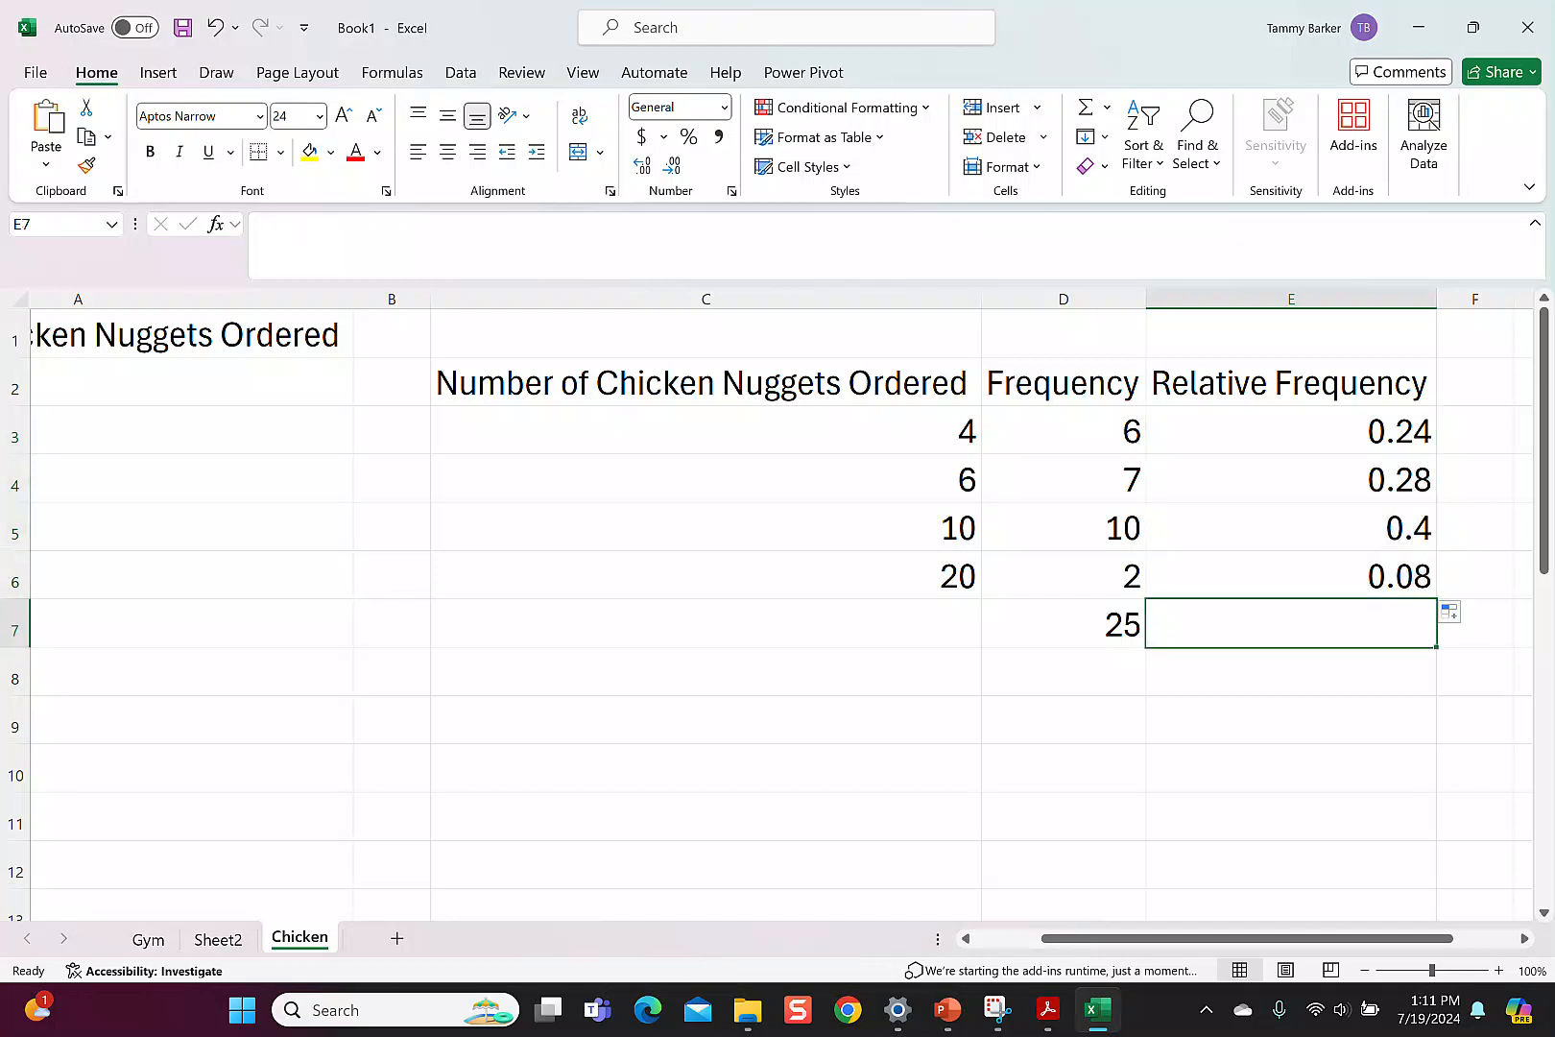
key("alt+equal")
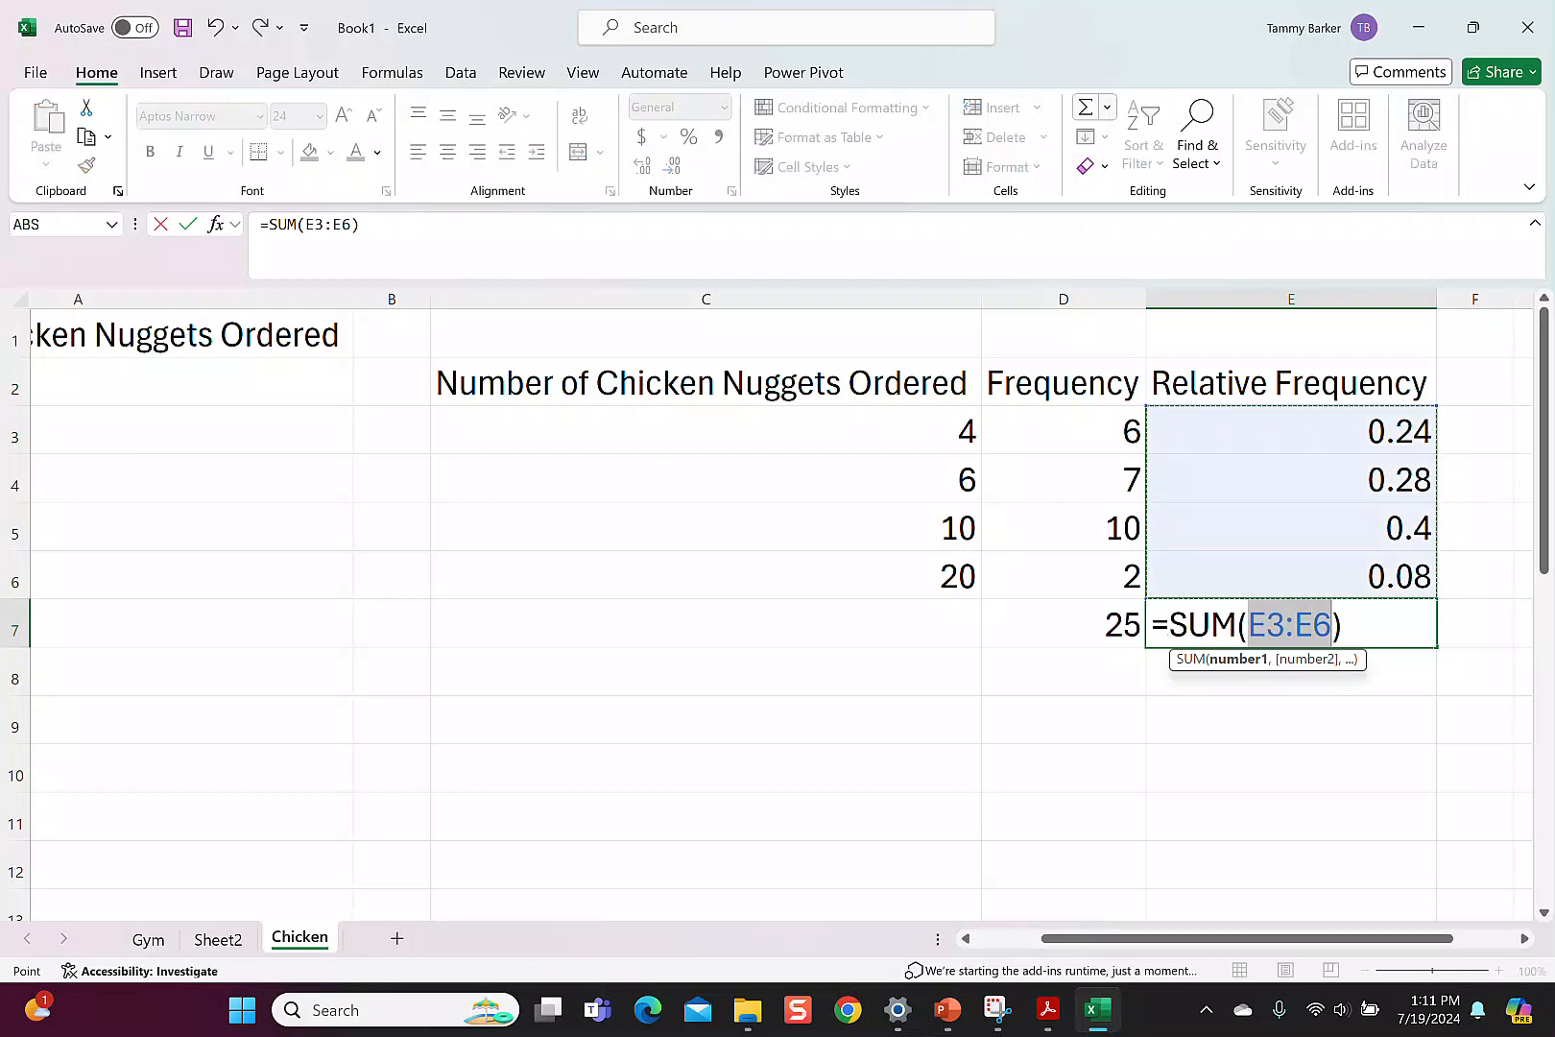
key("Return")
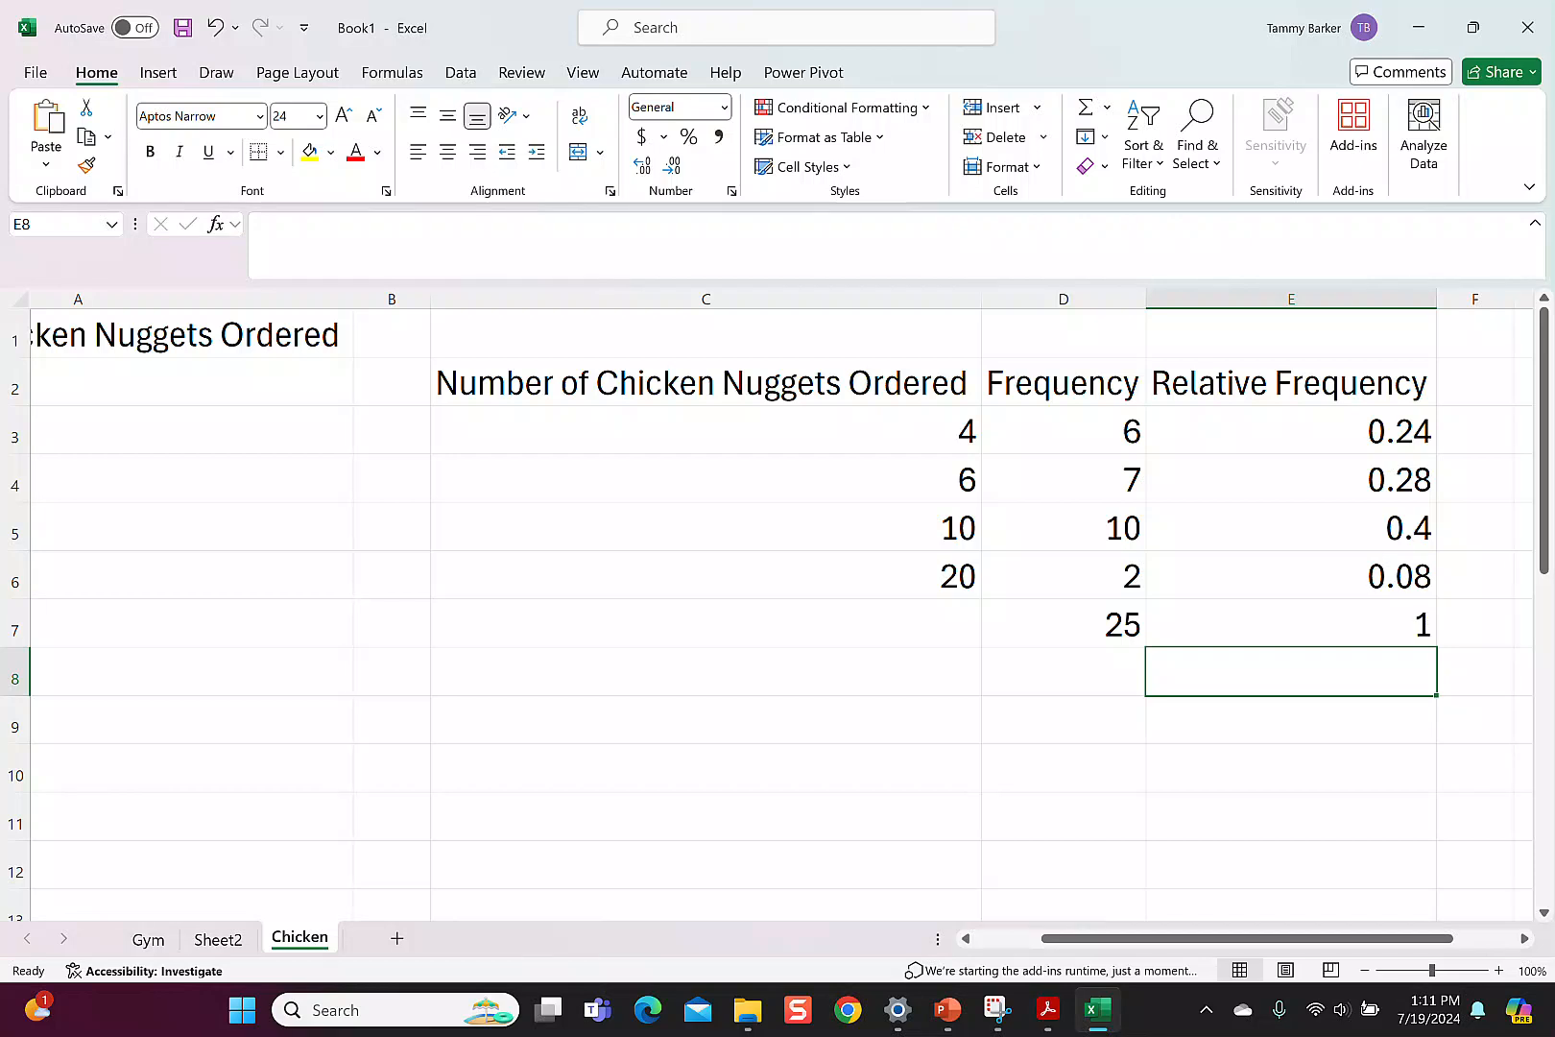
Format the relative frequencies and their total in E3:E7 with the Percentage number format
left_click_drag(1291, 430, 1290, 625)
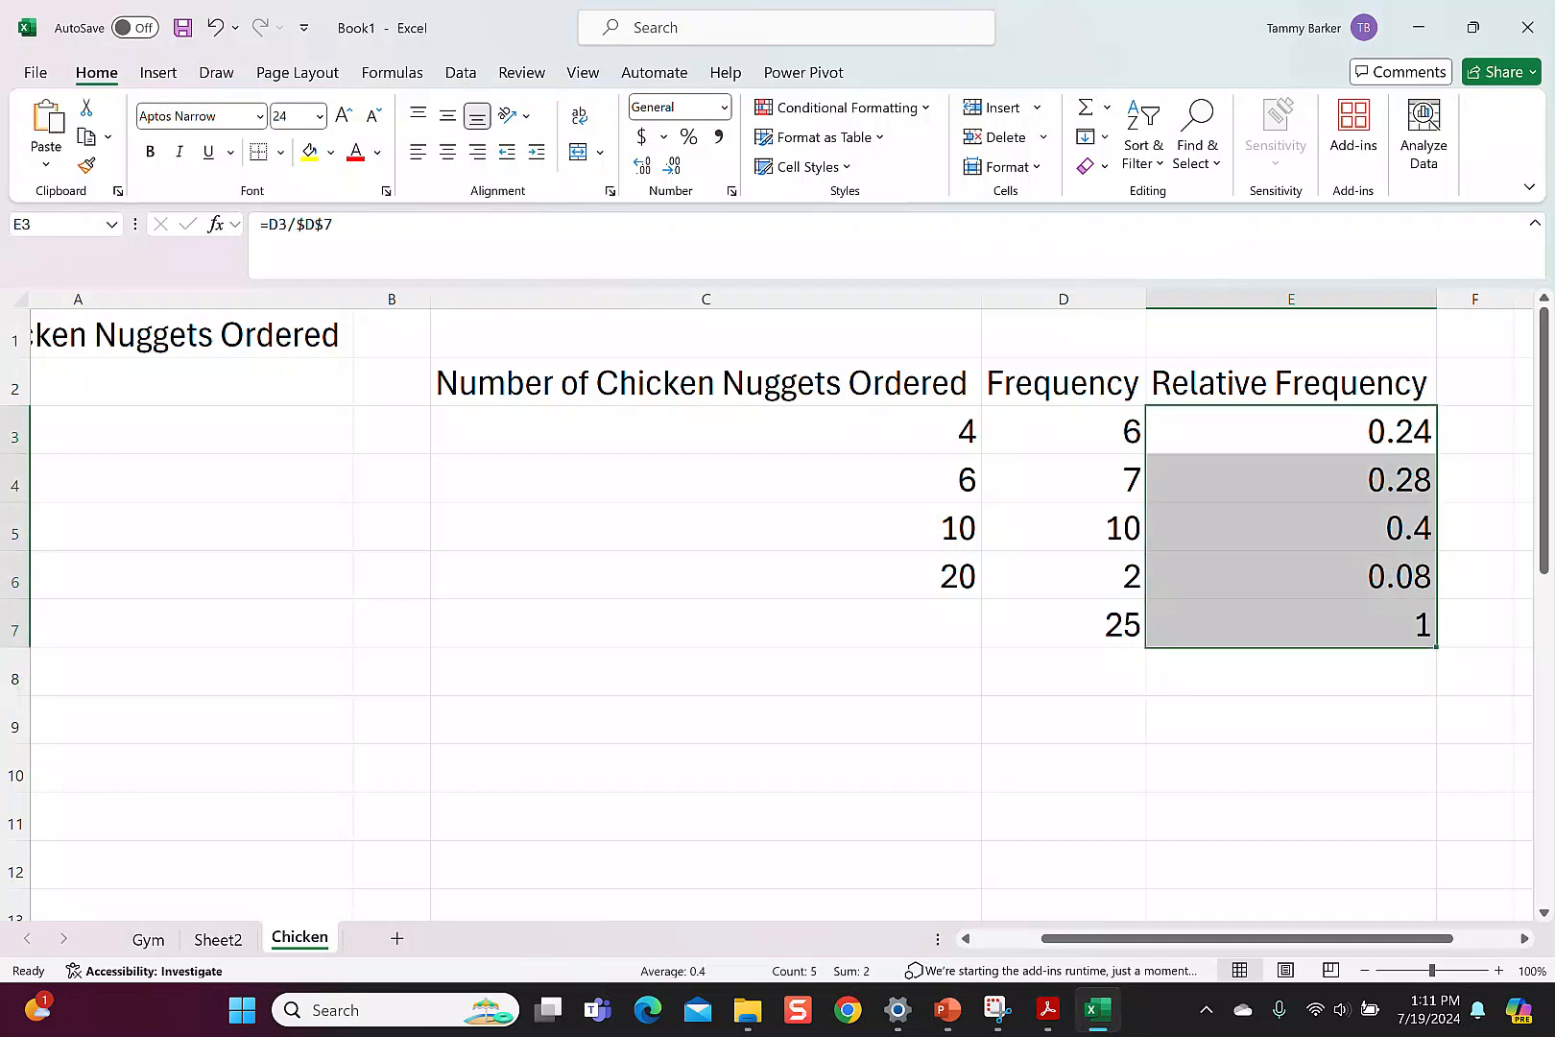
right_click(1393, 615)
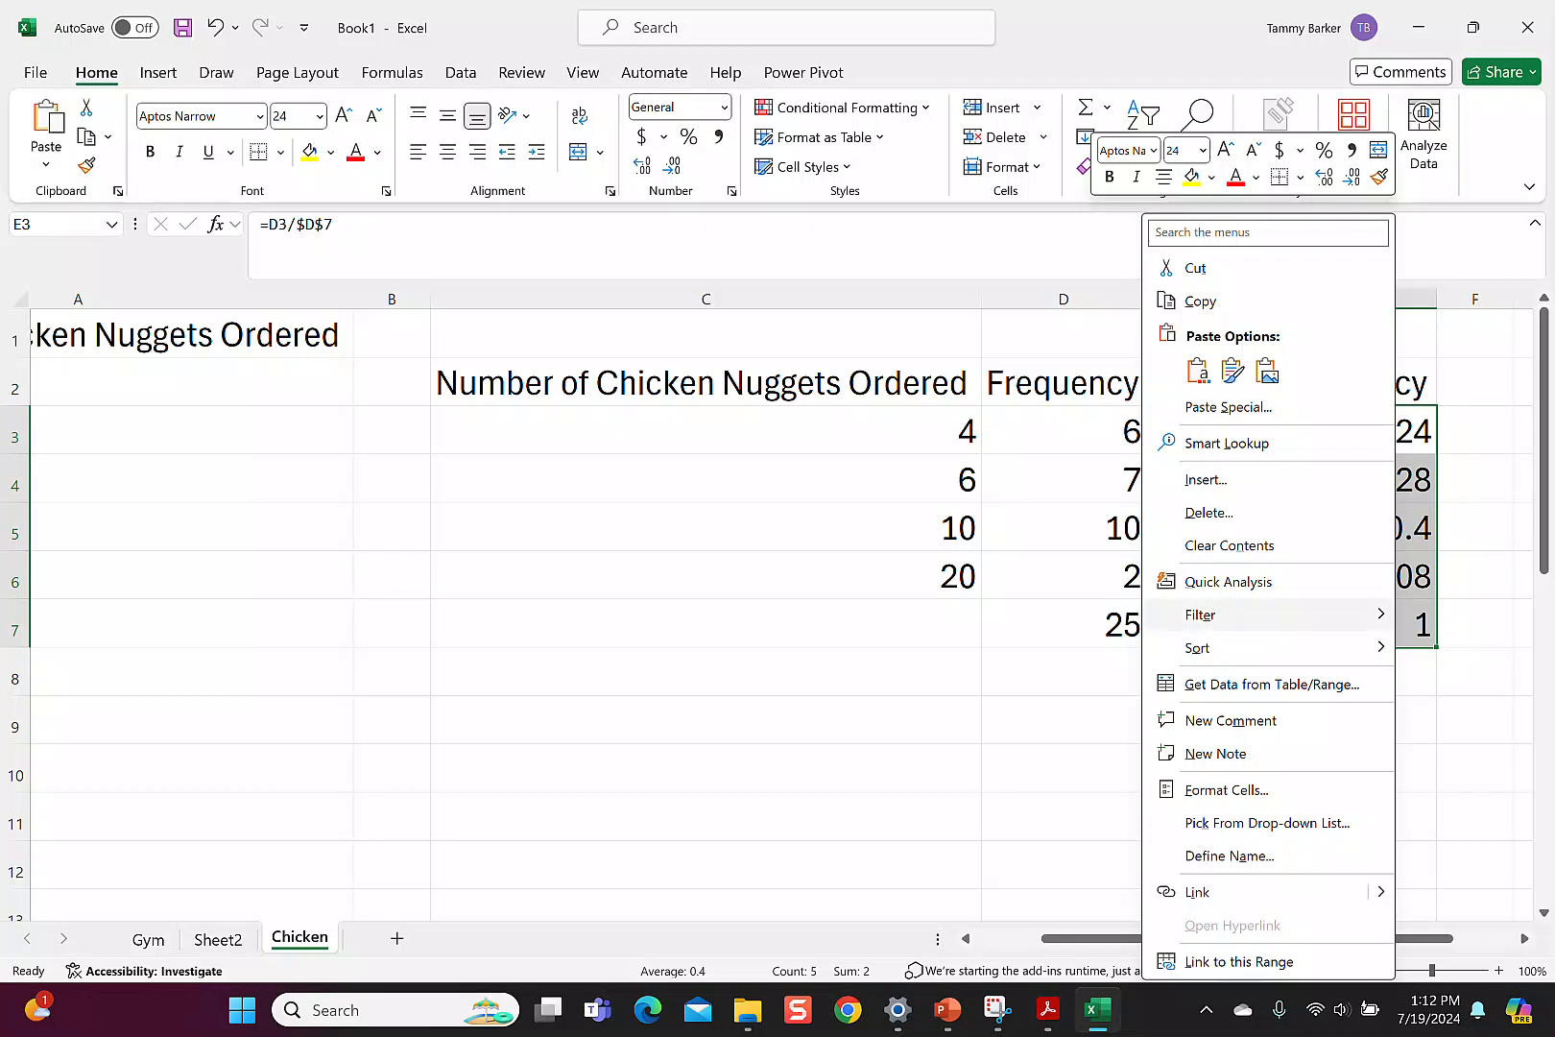
key("Escape")
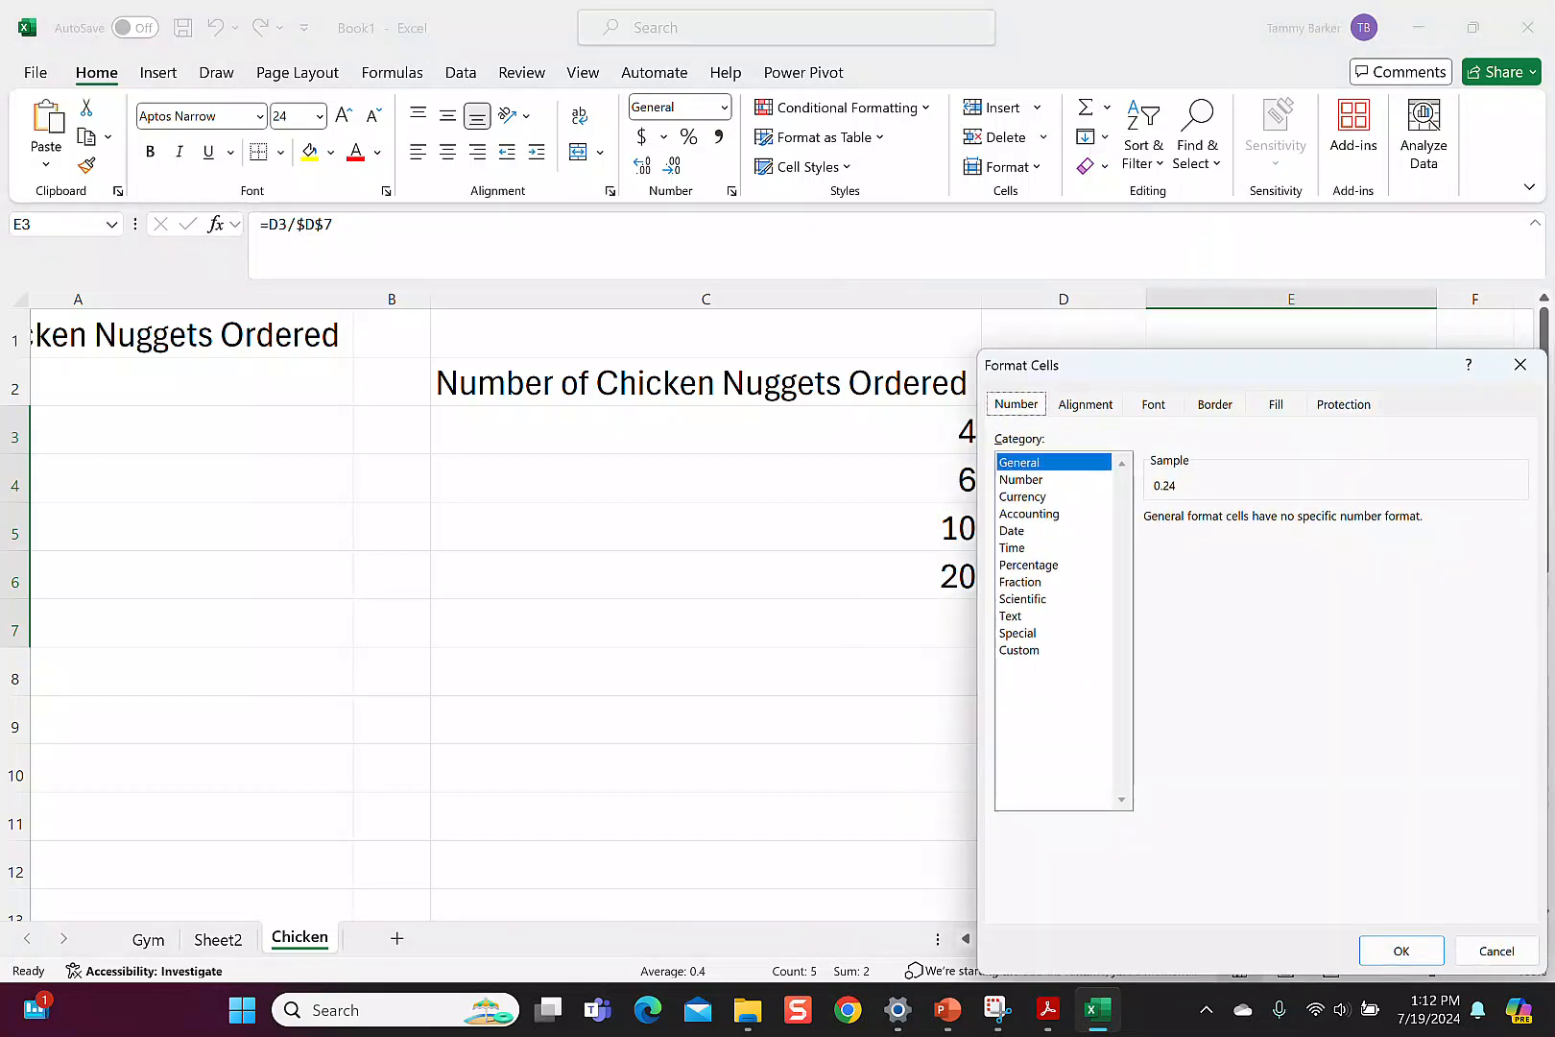
left_click(1029, 564)
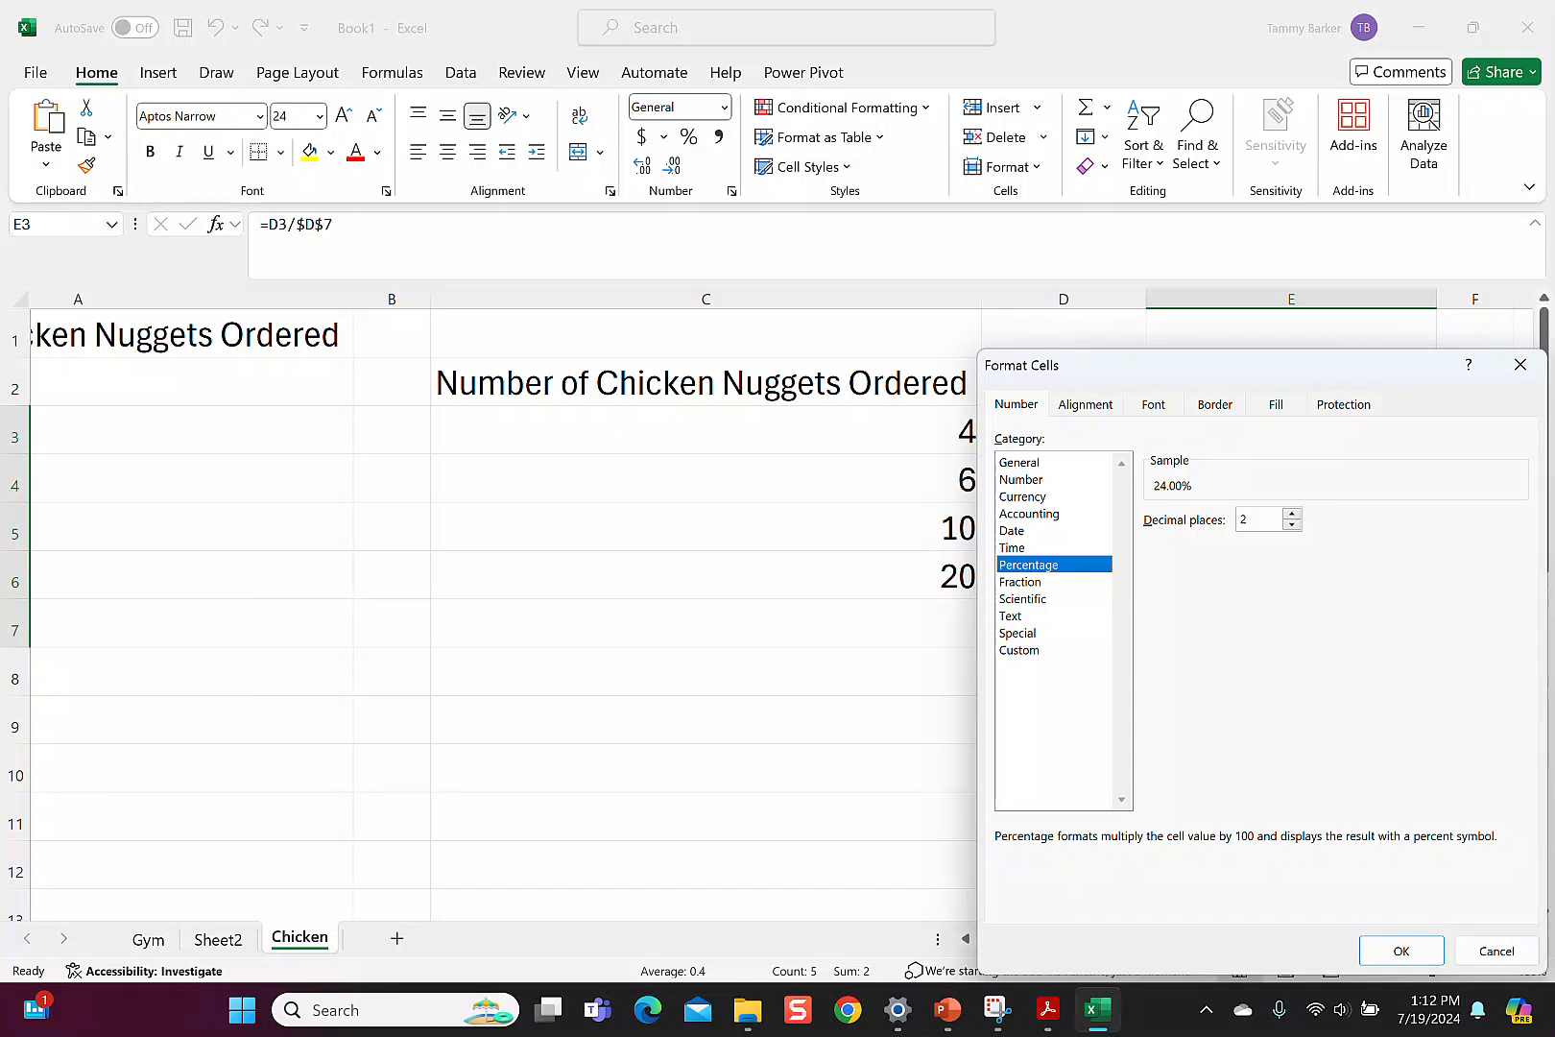
left_click(1401, 950)
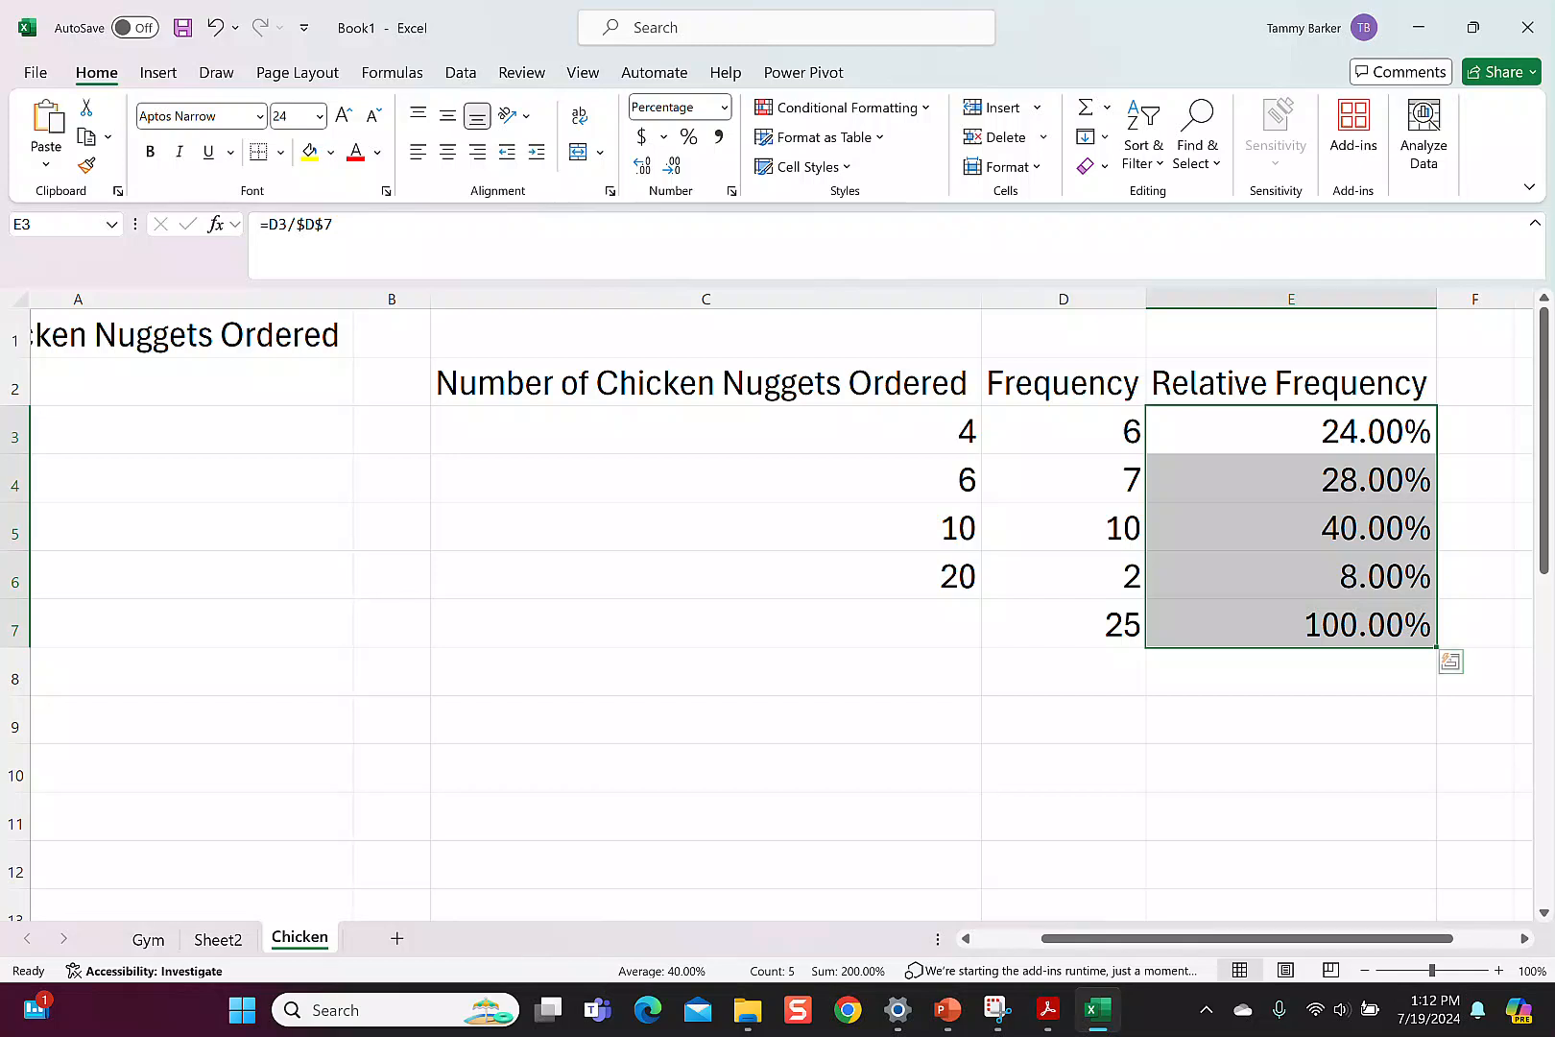
Set the percentages in E3:E7 to 0 decimal places
right_click(1299, 619)
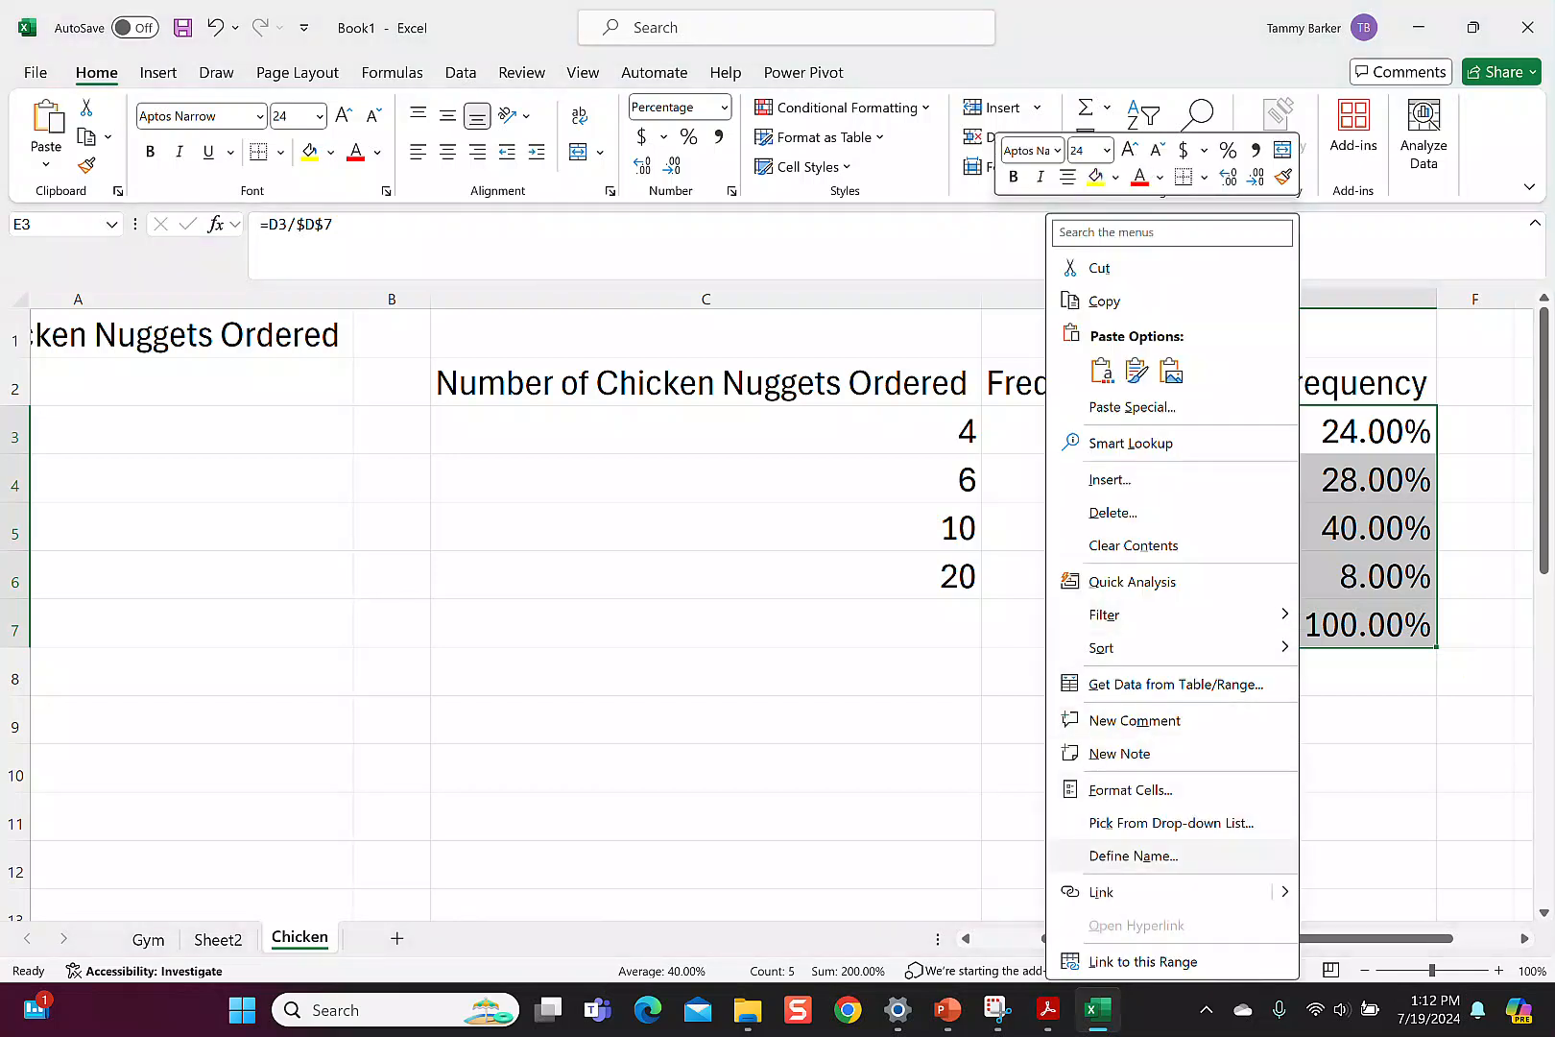
left_click(1142, 790)
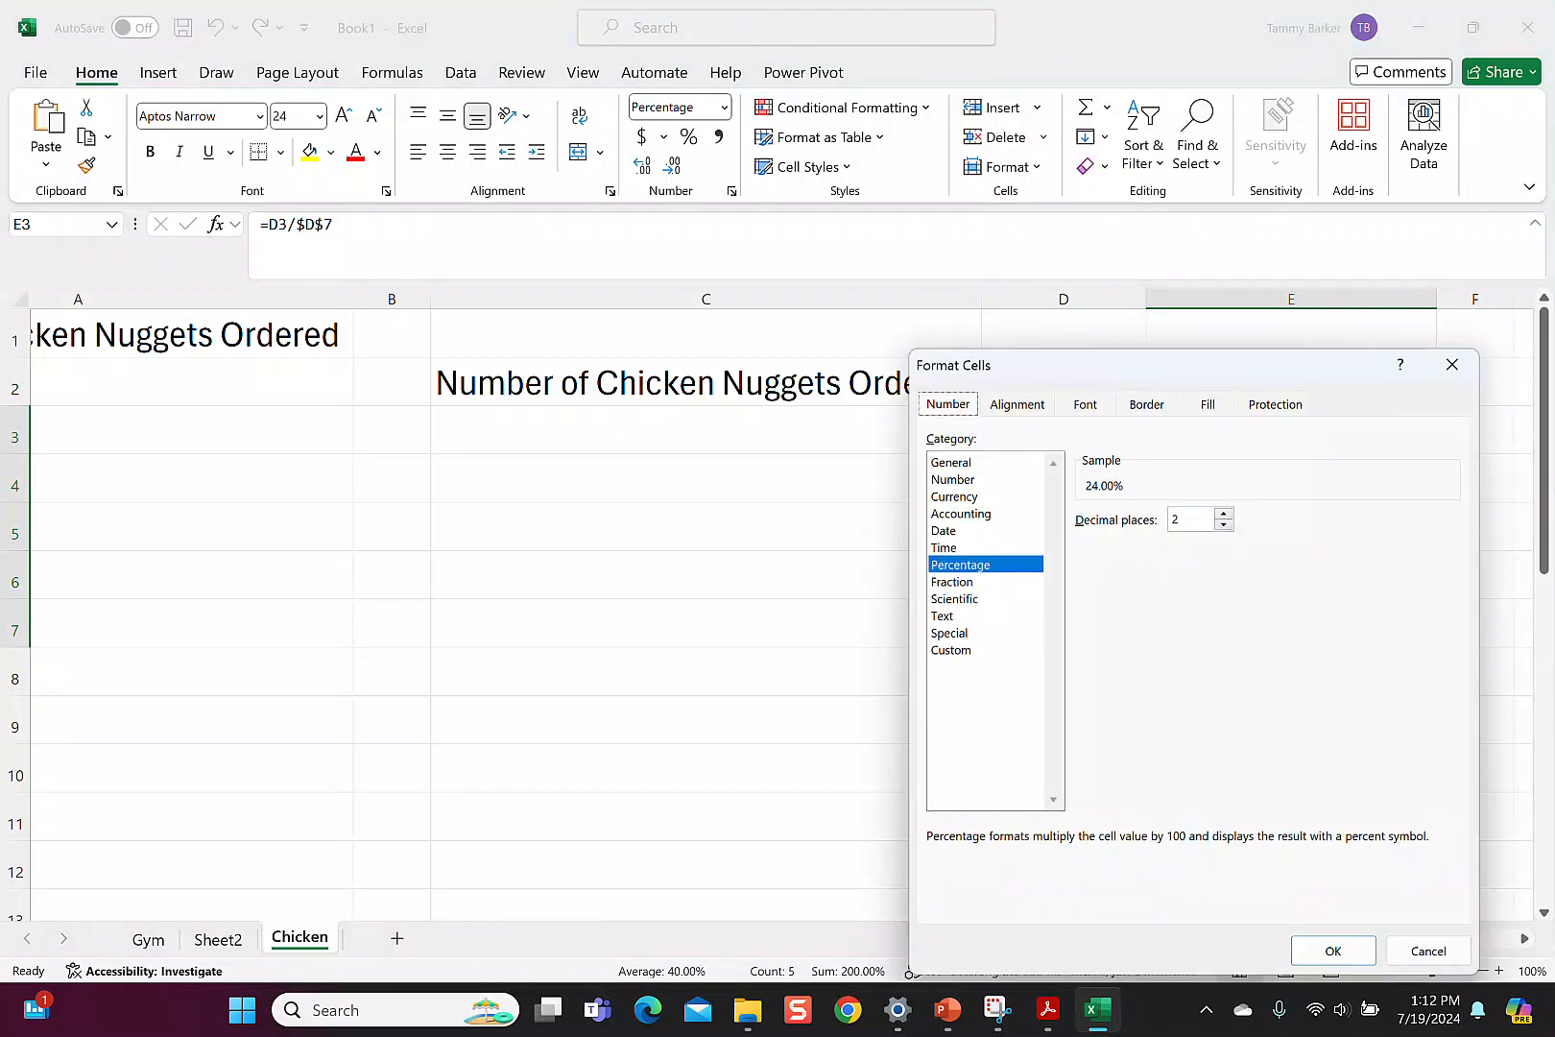
left_click(1223, 525)
left_click(1223, 525)
left_click(1333, 950)
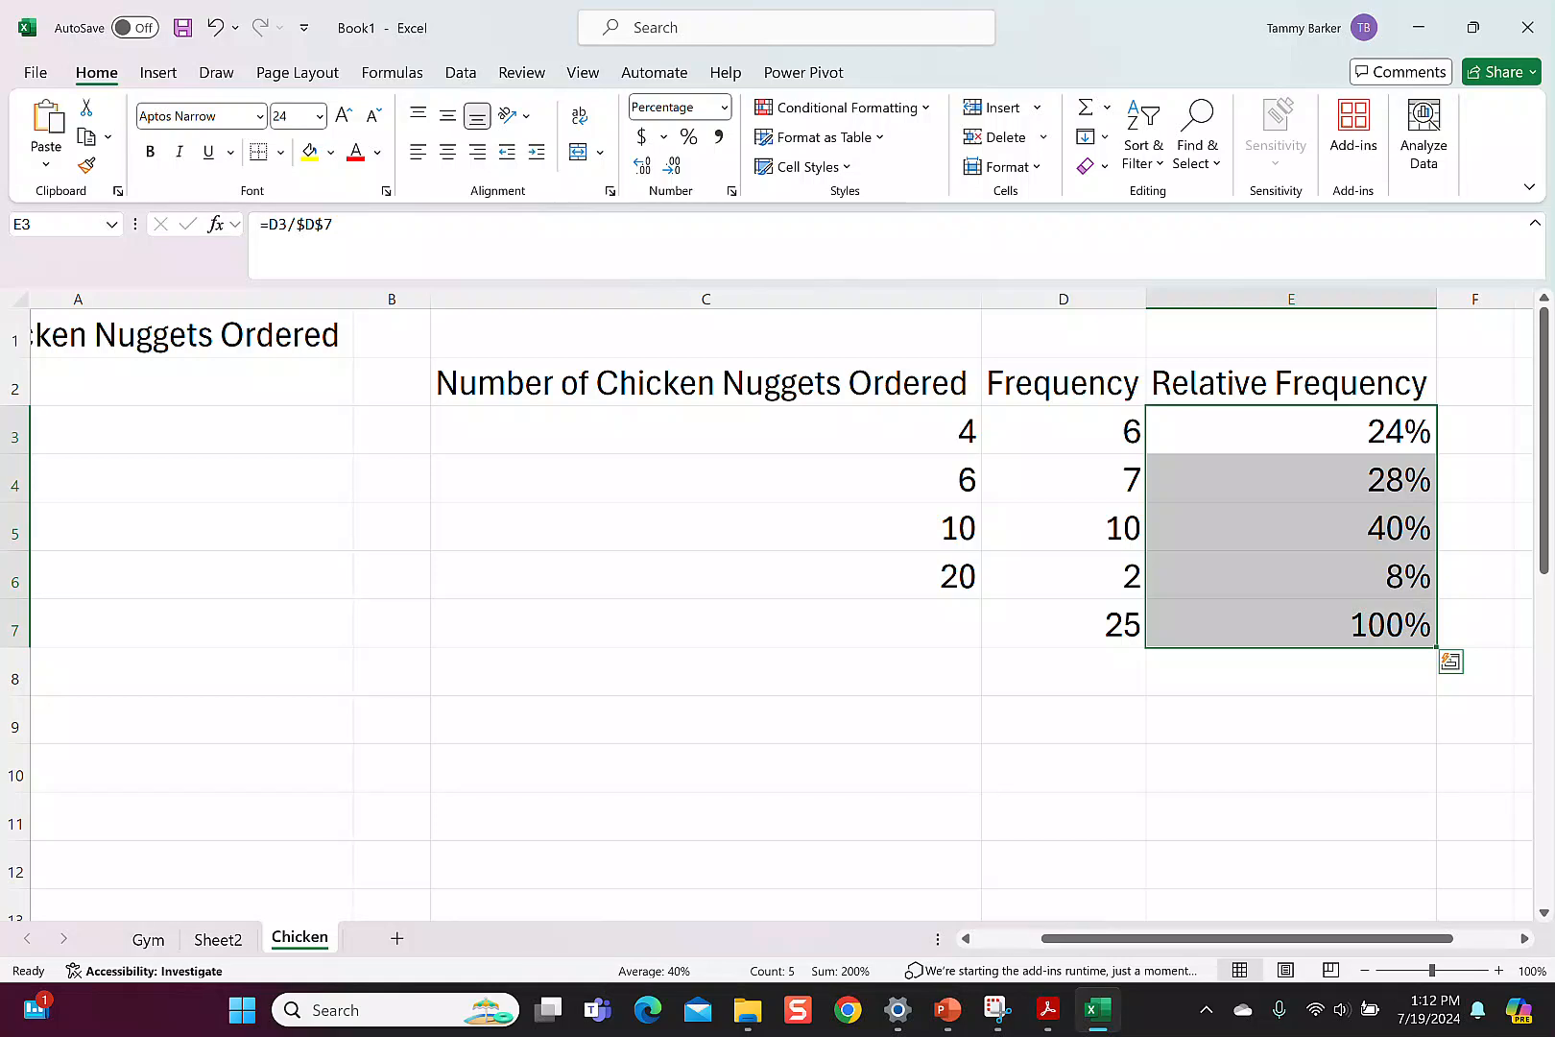
Create a PivotTable on a new worksheet from the membership data in A1:A51 of the Gym sheet
left_click(148, 939)
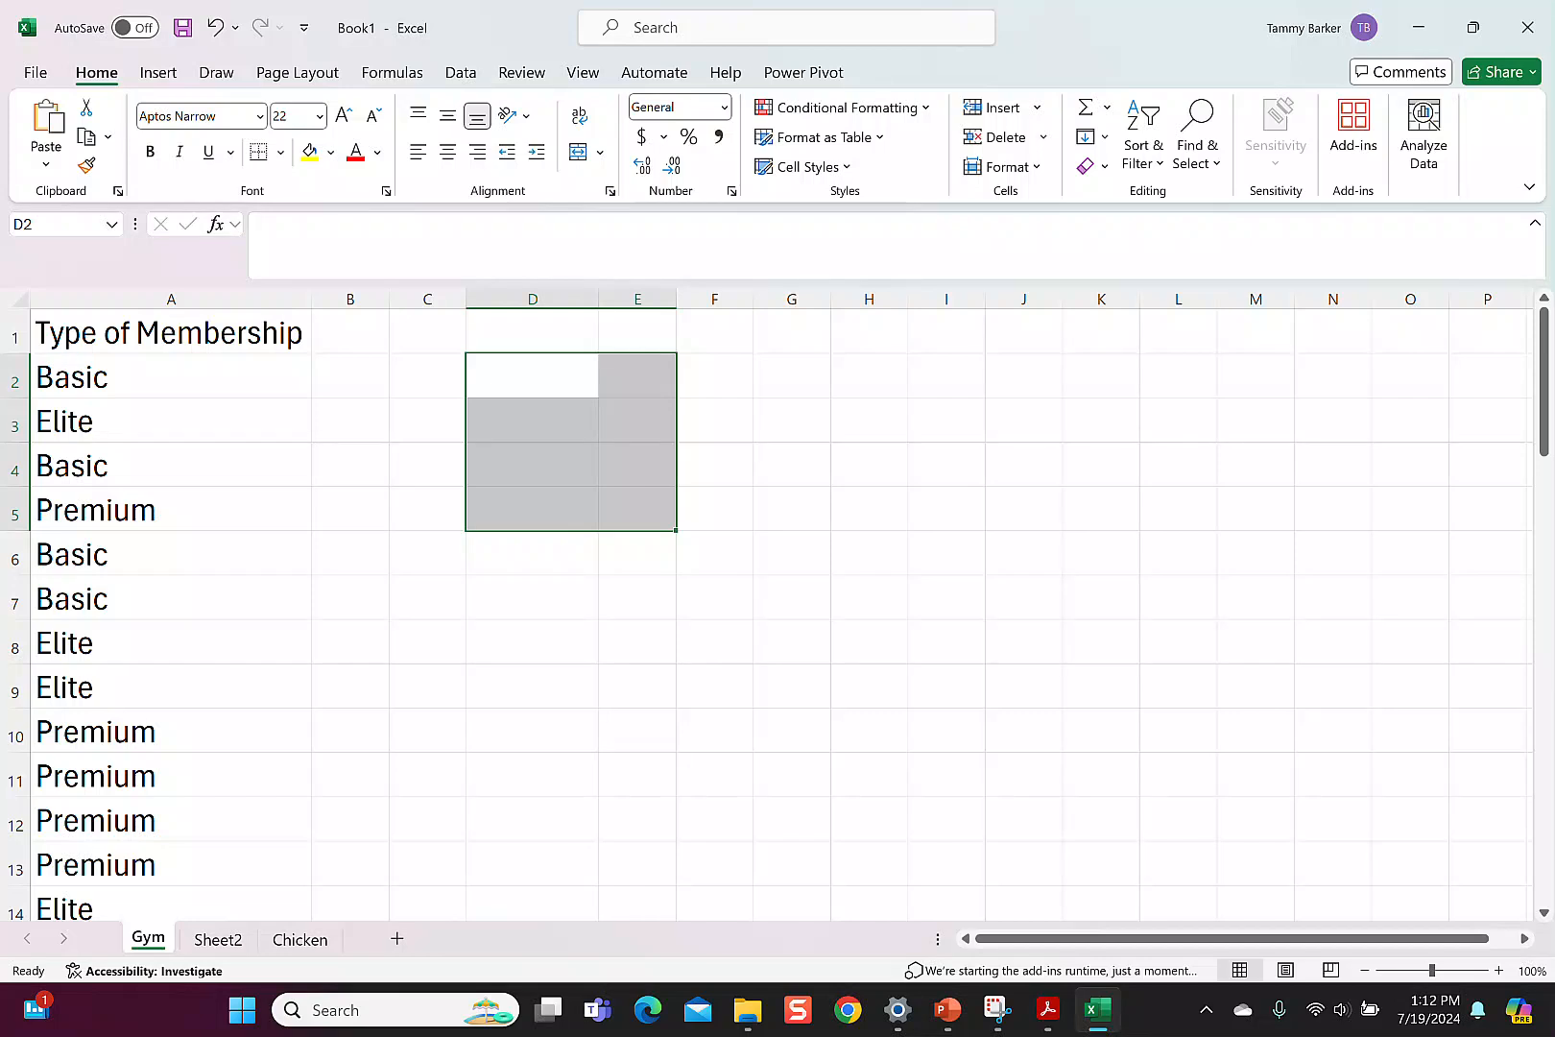
scroll(768, 615, "down", 10)
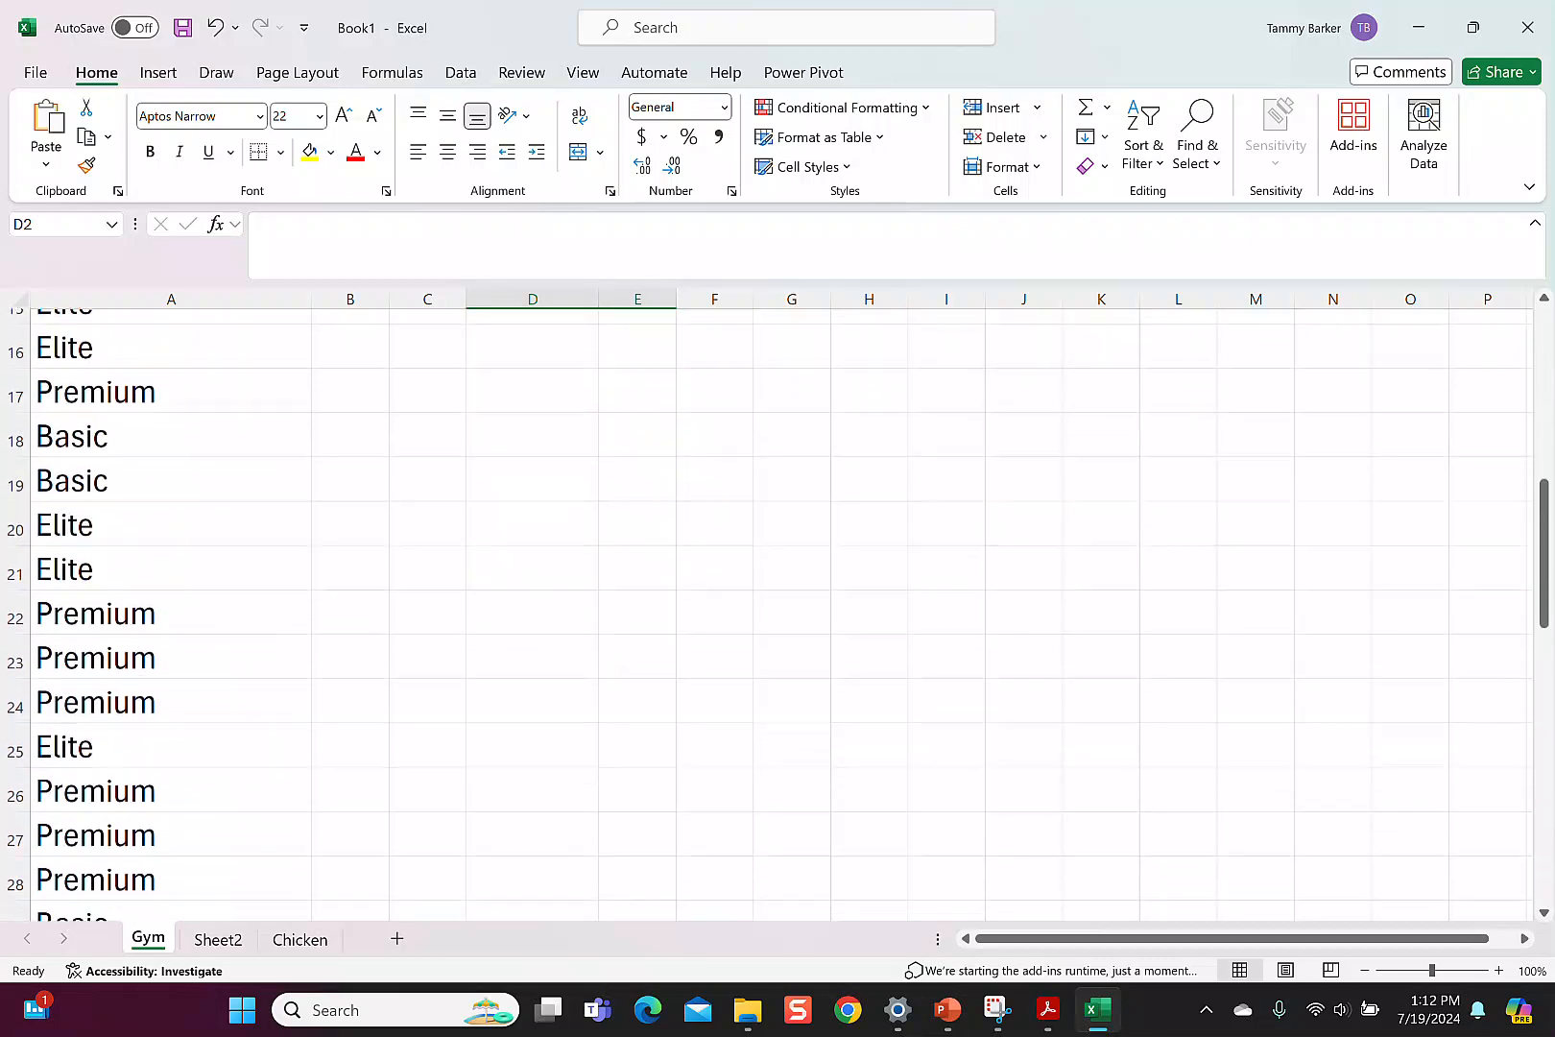
scroll(768, 614, "down", 5)
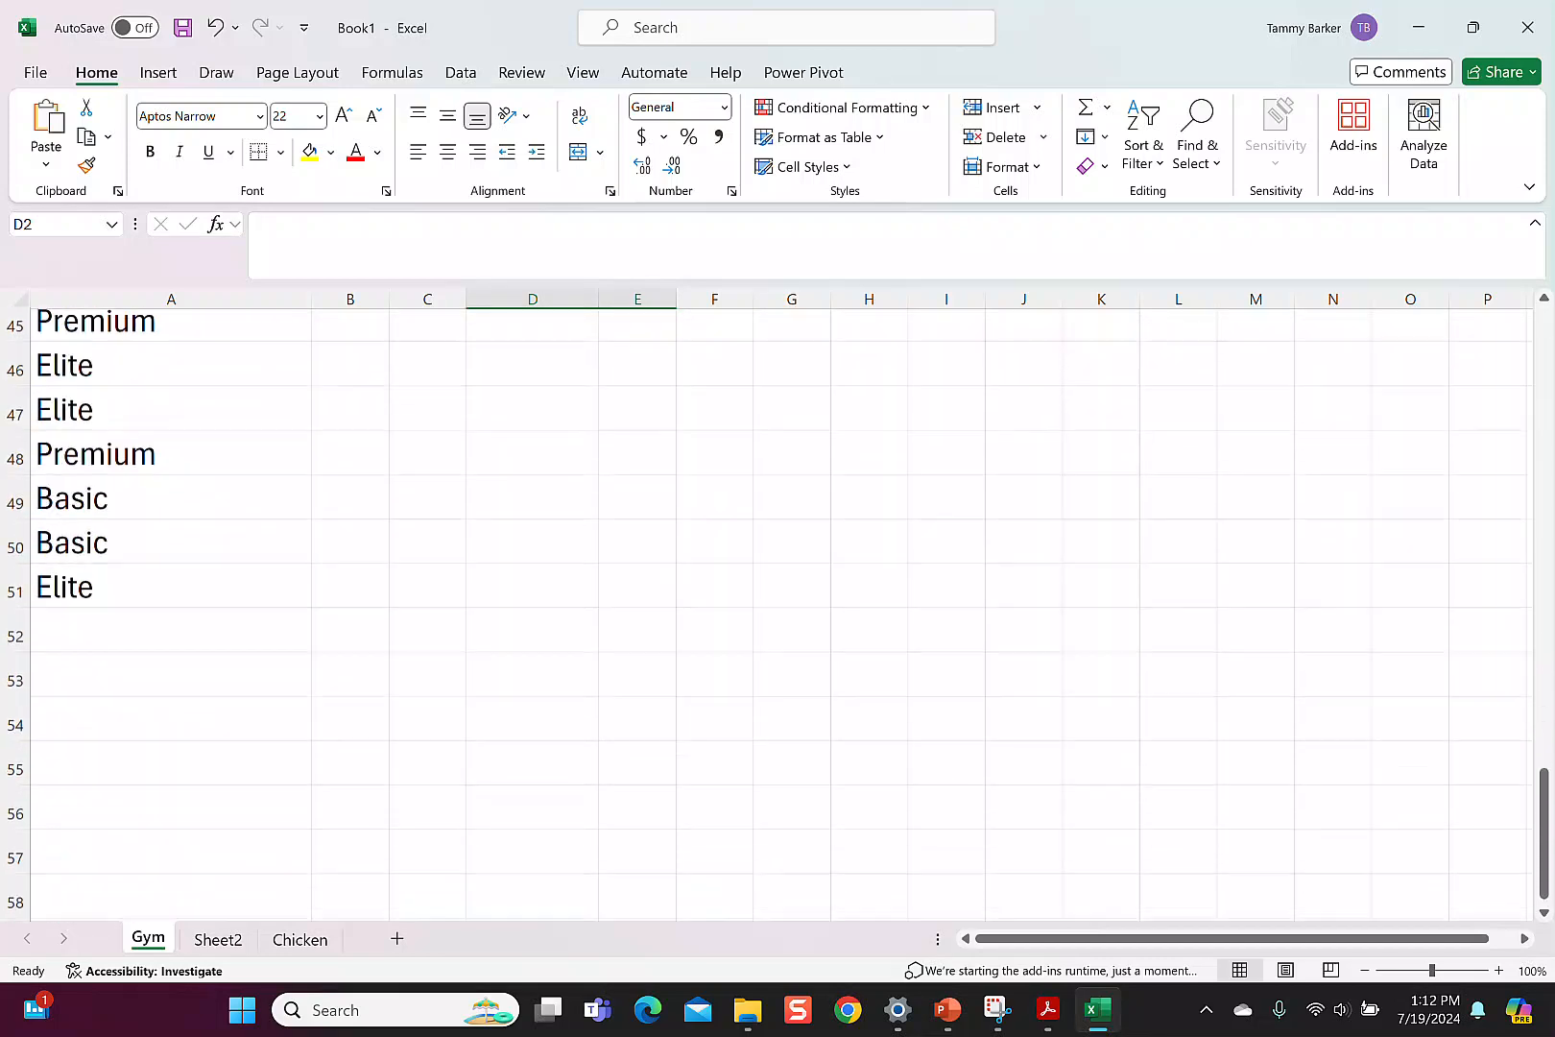
scroll(768, 614, "up", 15)
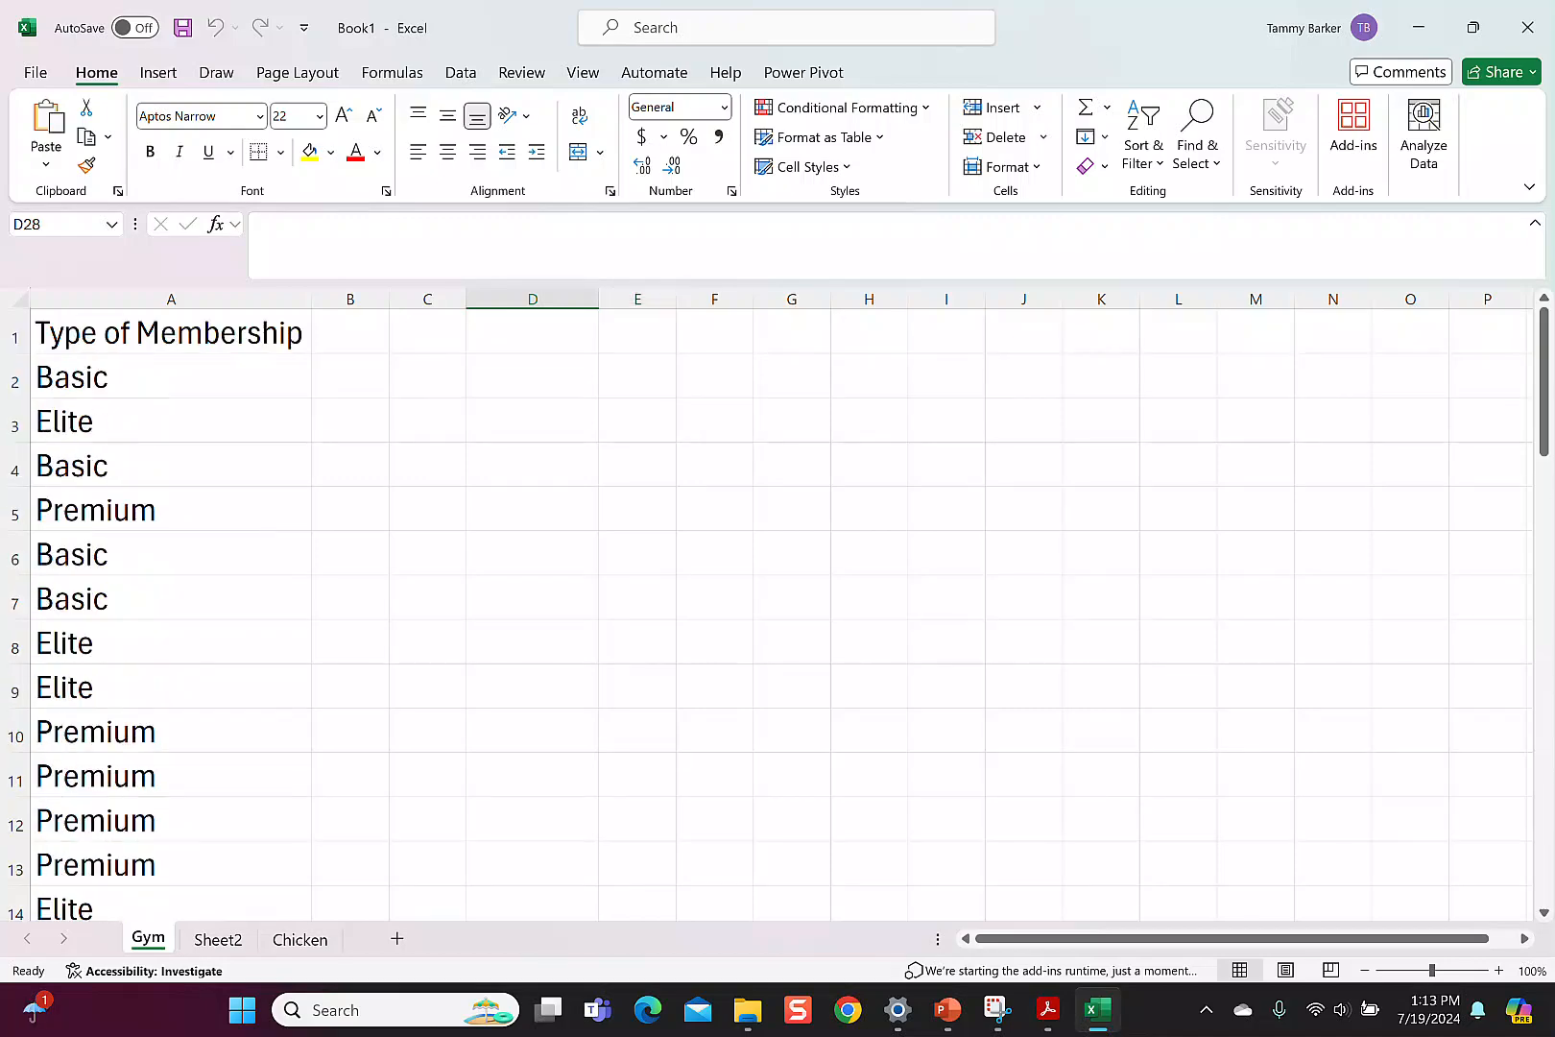
left_click_drag(171, 332, 302, 828)
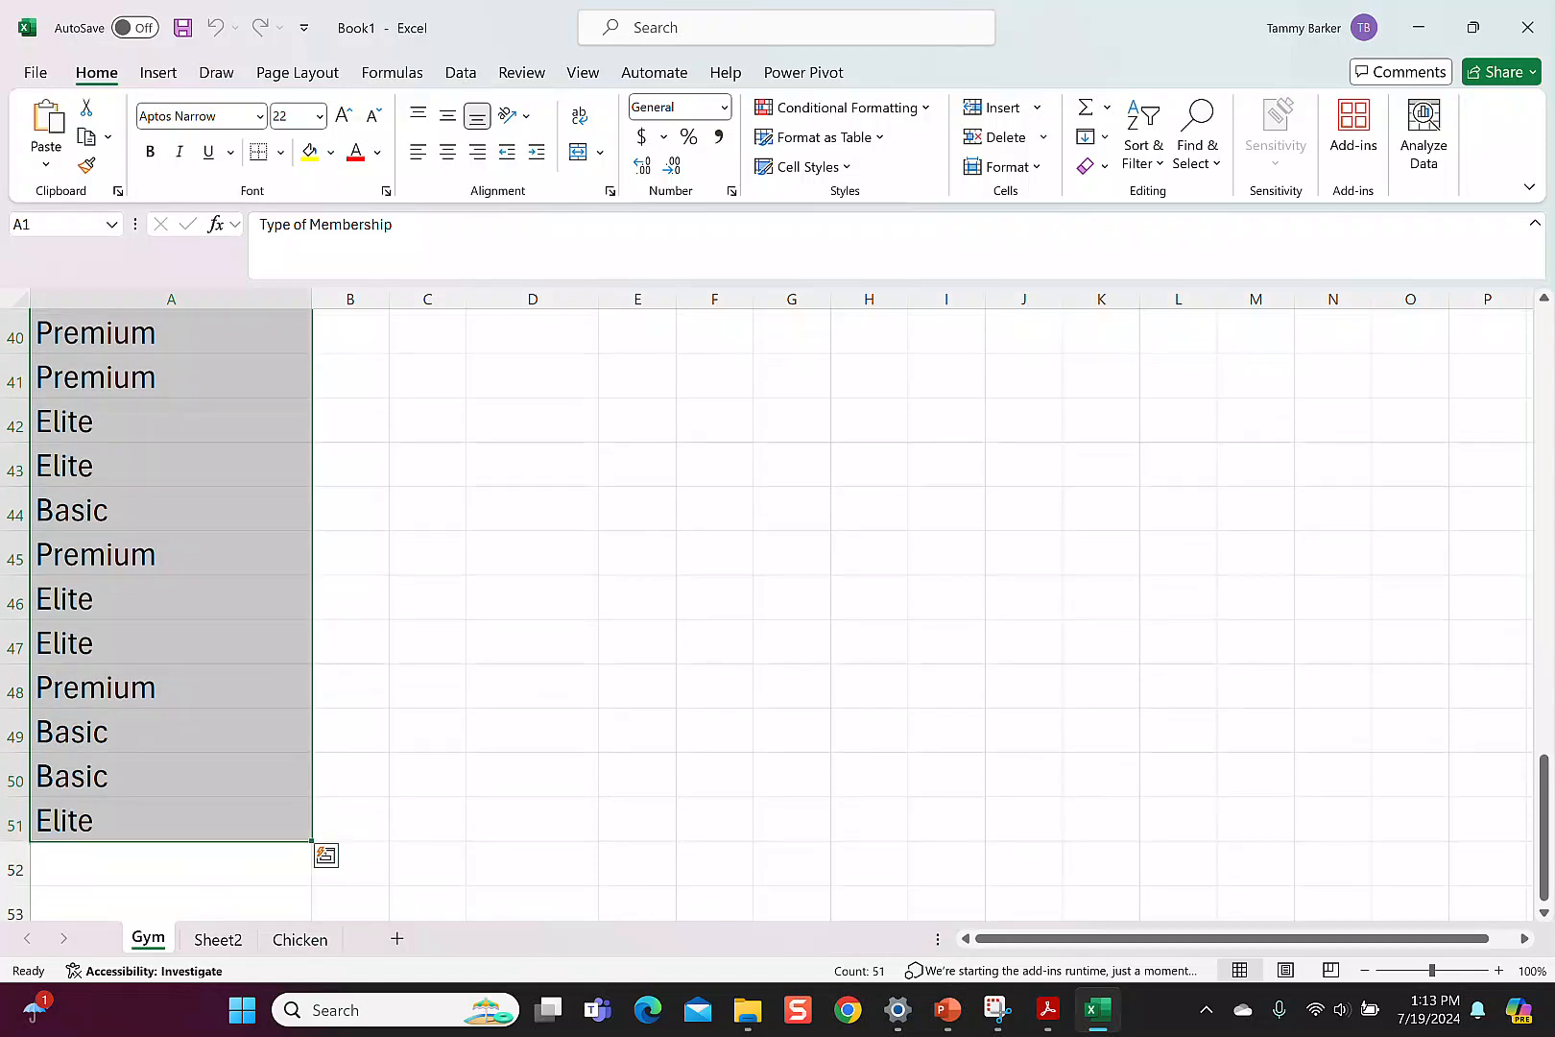
left_click(157, 72)
left_click(53, 120)
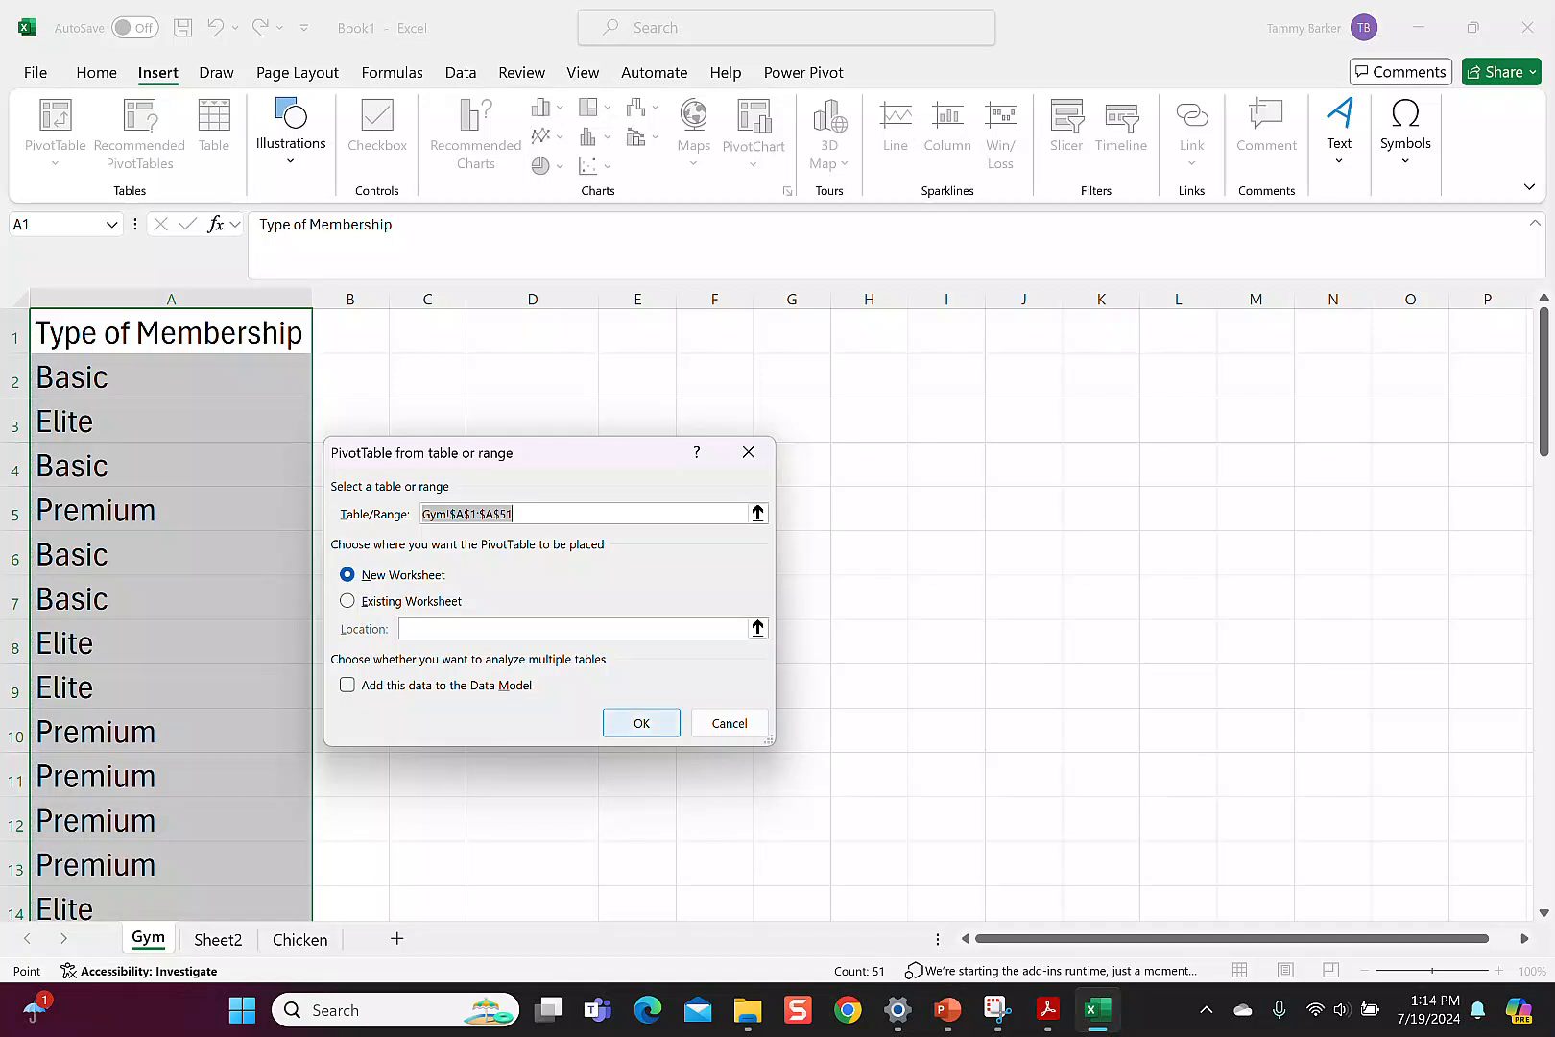
key("Return")
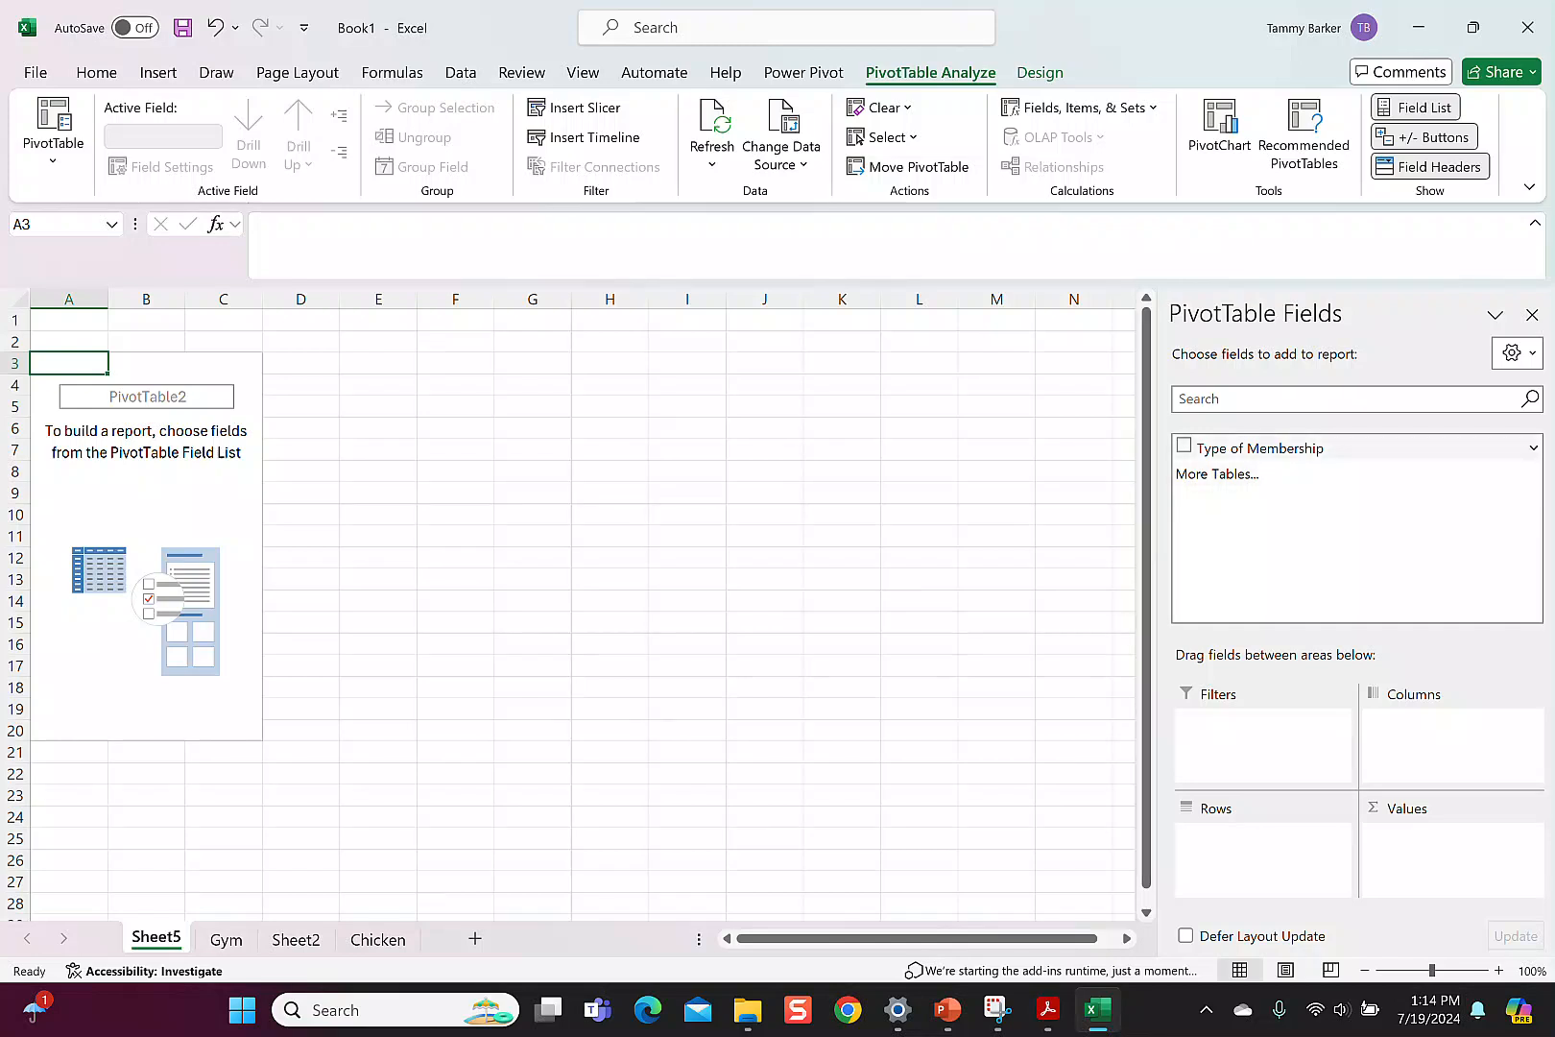
Add Type of Membership to the PivotTable's rows and place it twice in the values as a count
left_click(1184, 445)
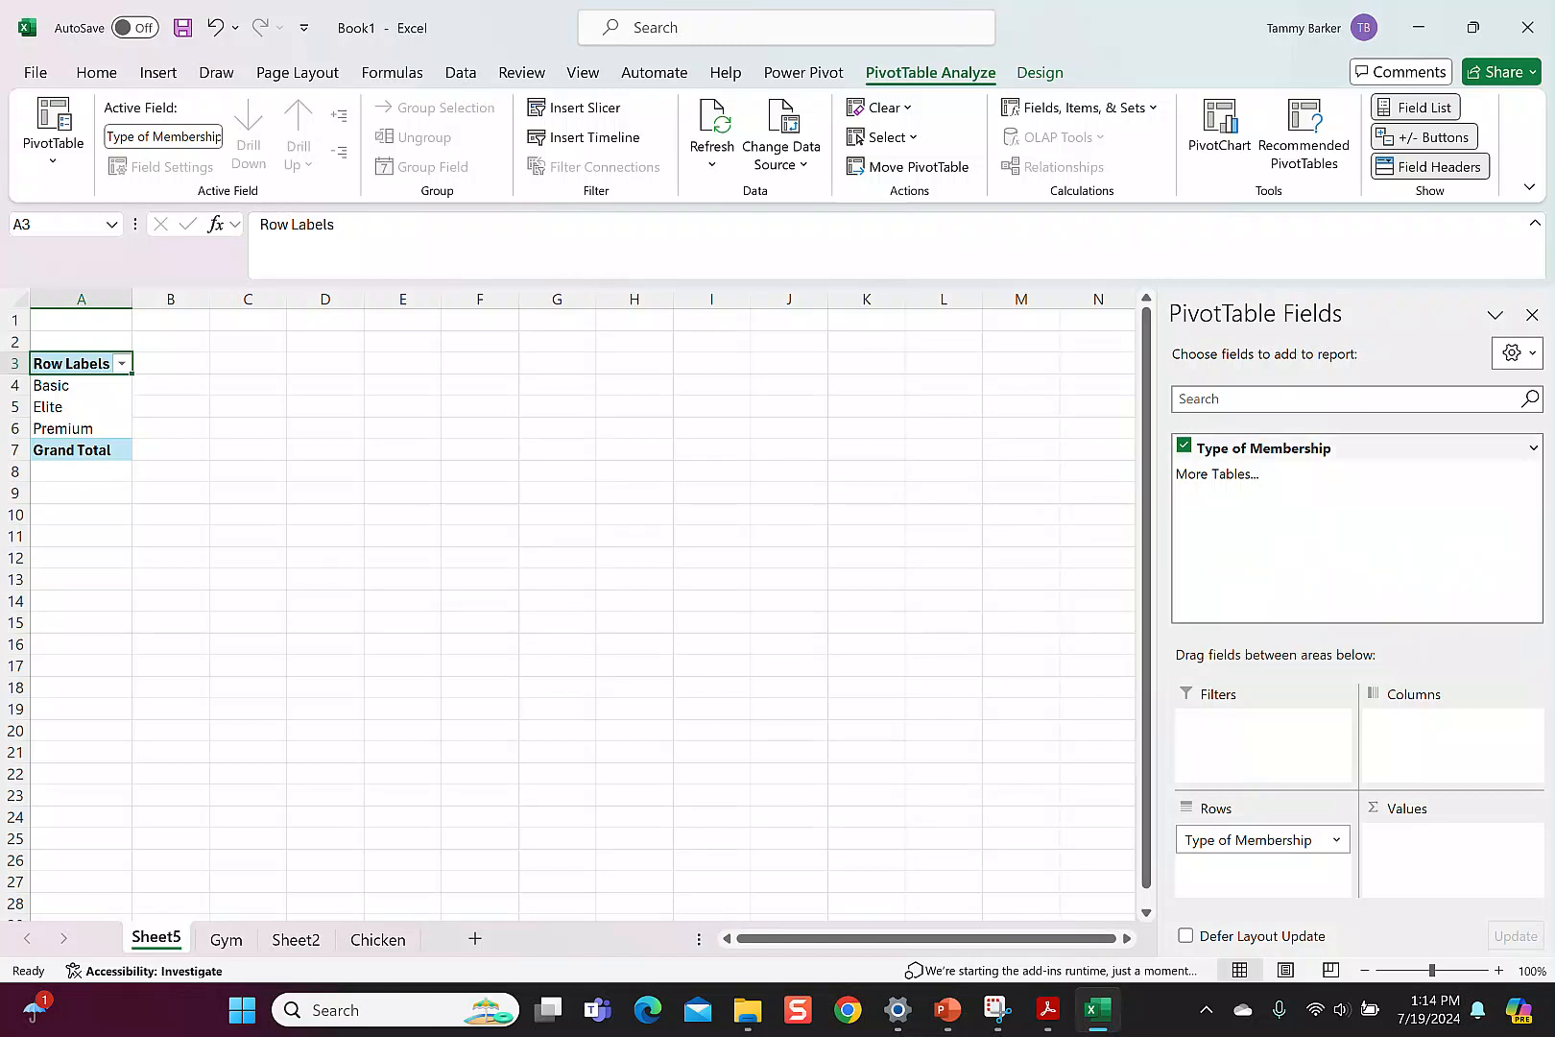
left_click_drag(1263, 448, 1439, 845)
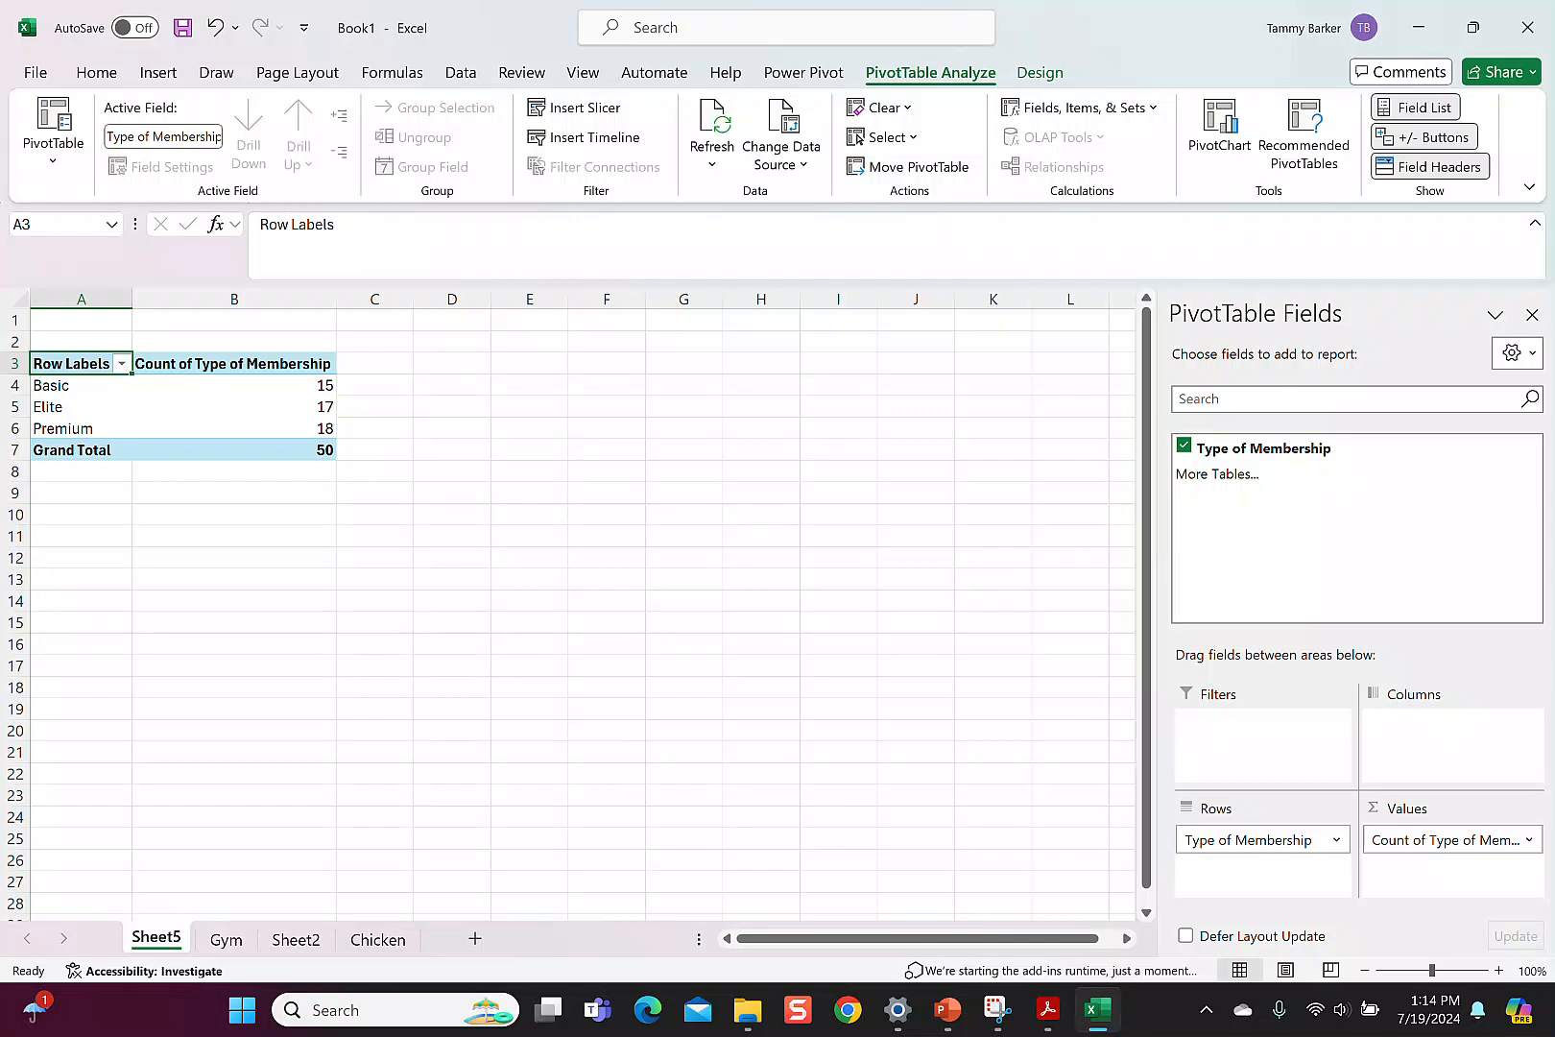
left_click(1263, 448)
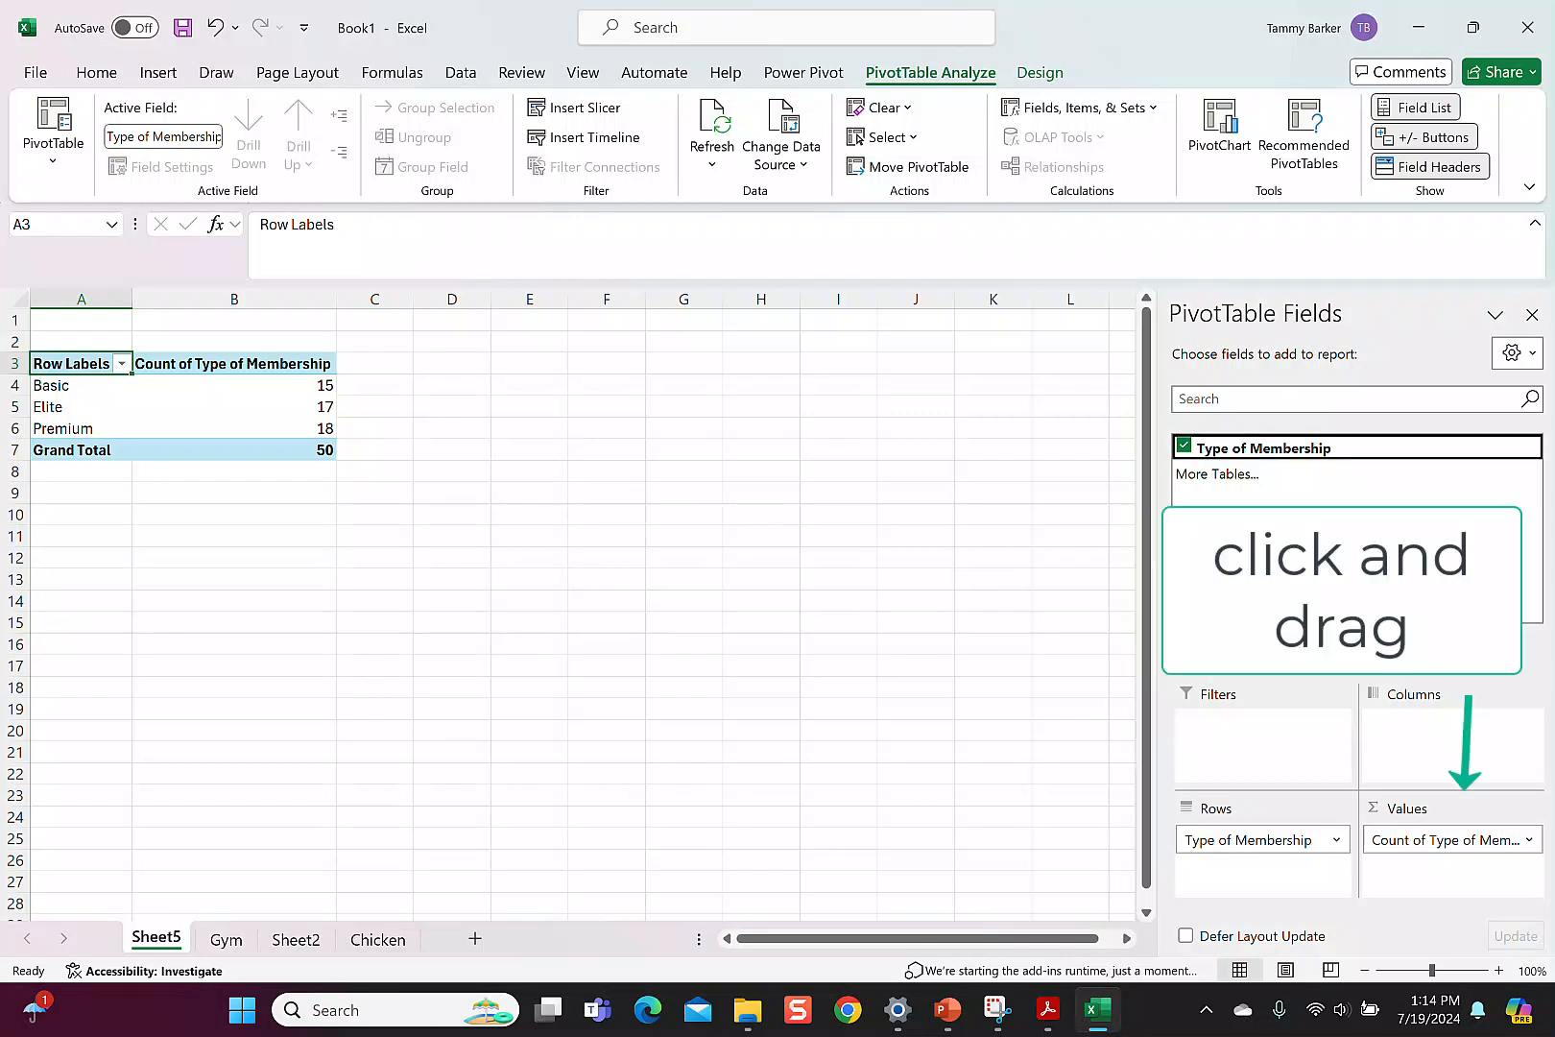
left_click_drag(1263, 448, 1452, 868)
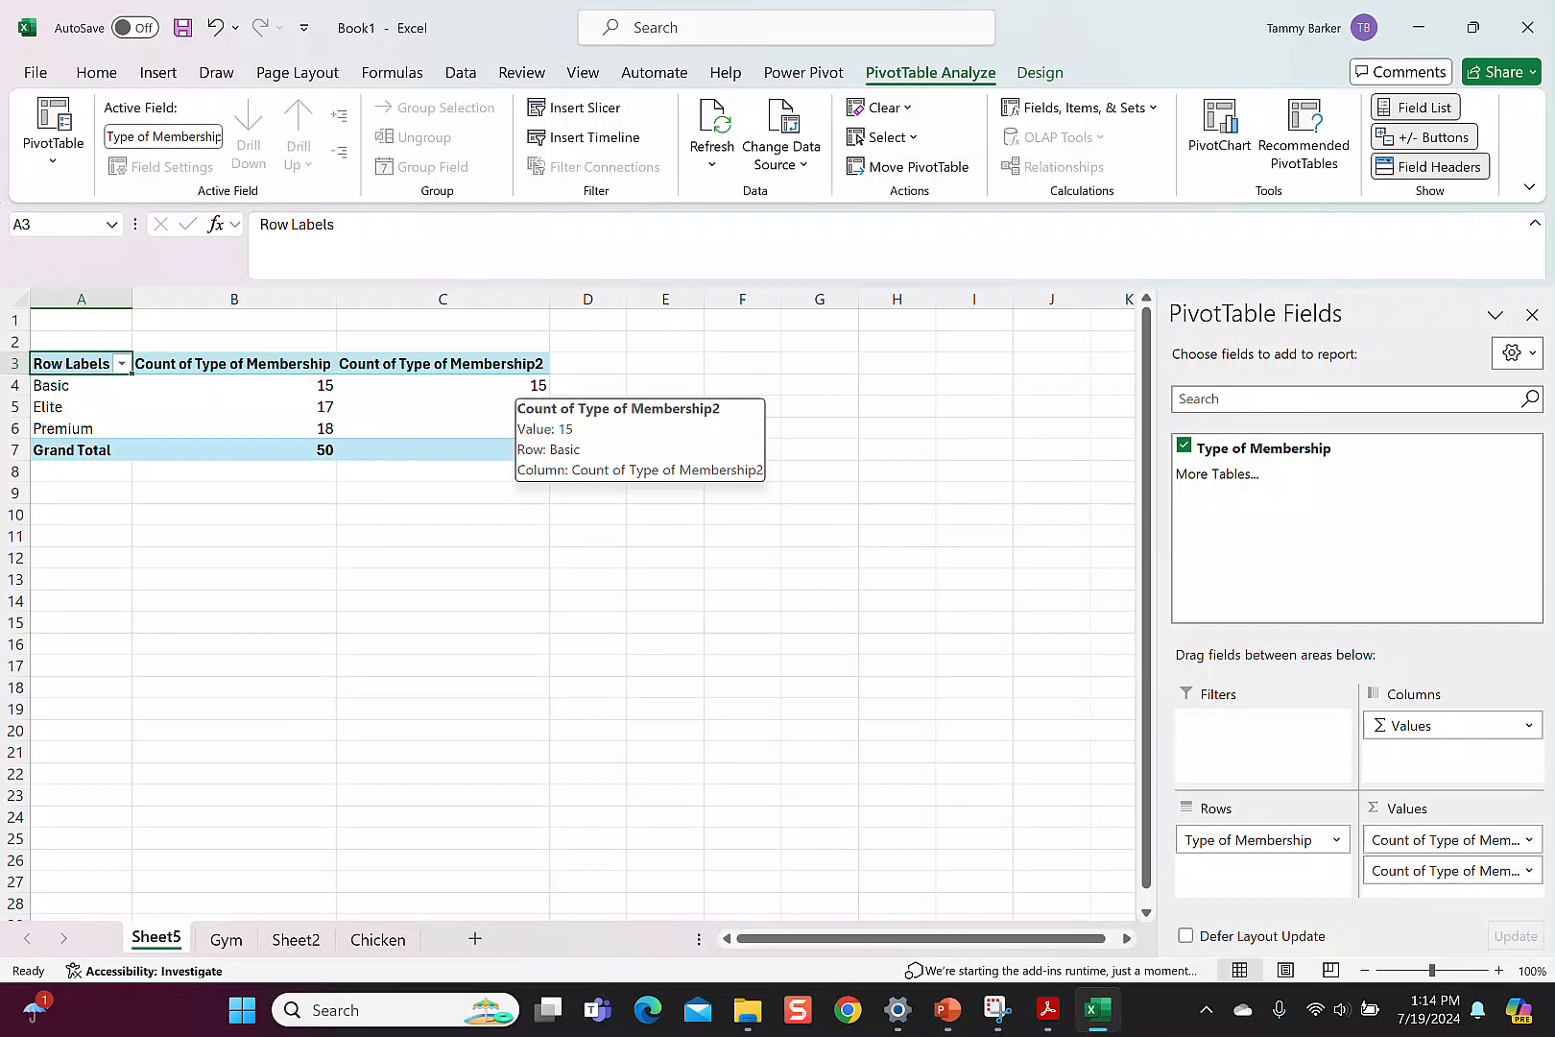
Show the second membership count in column C as % of Column Total
right_click(539, 385)
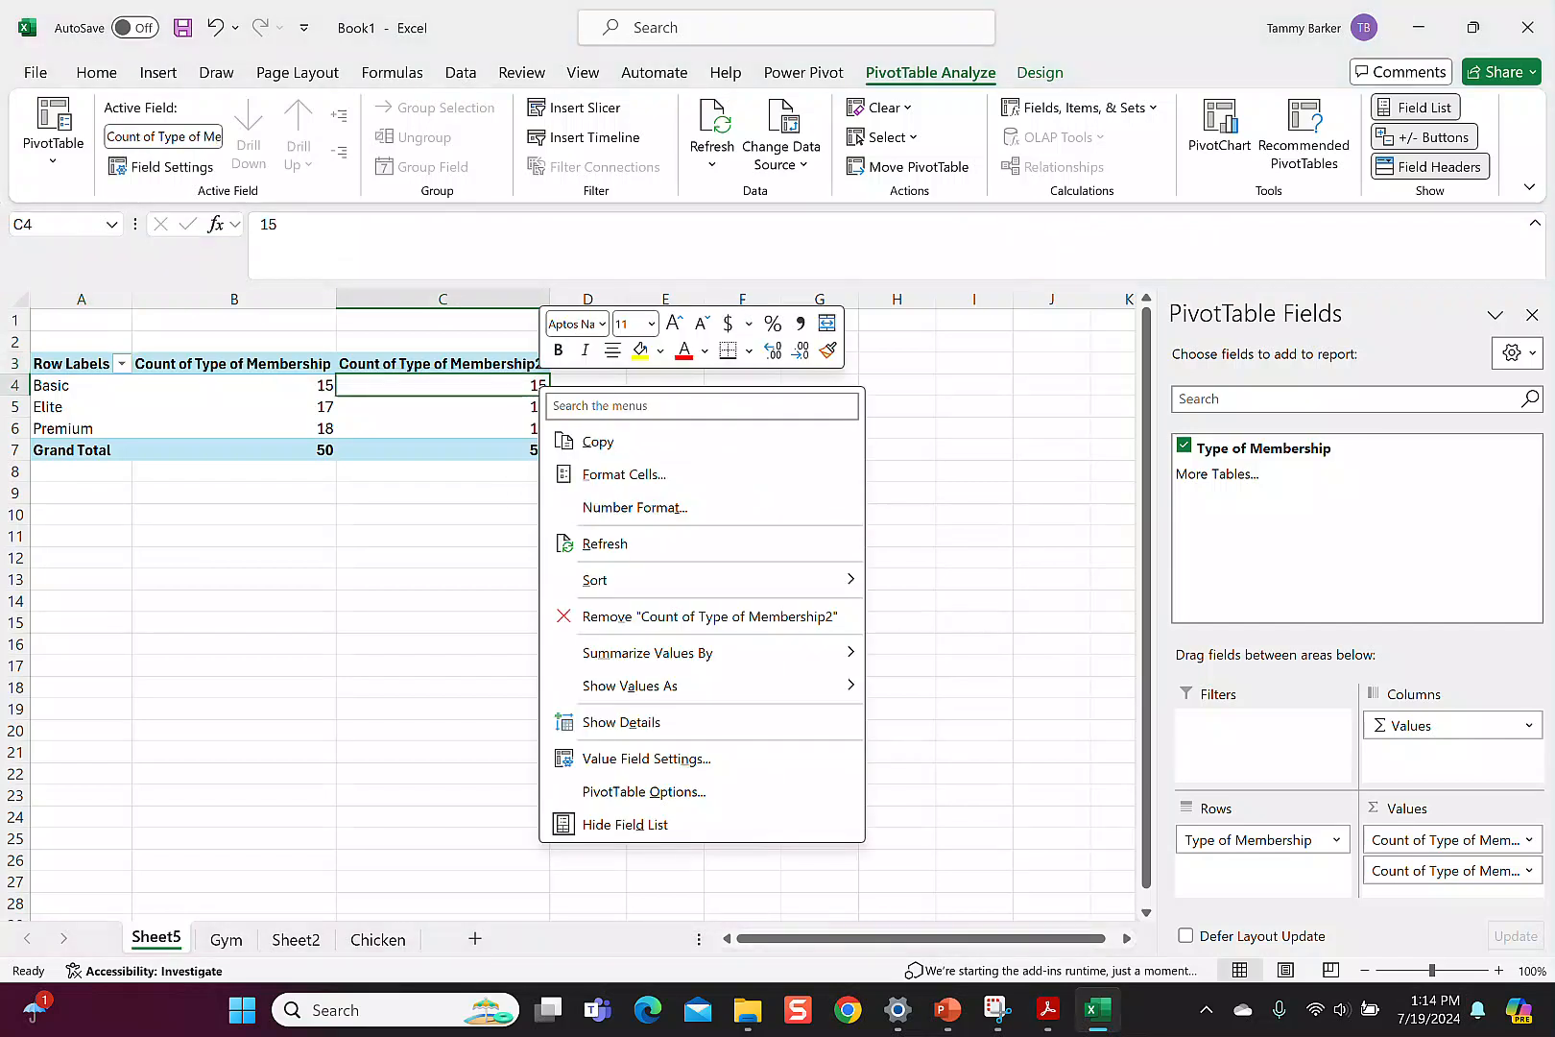
mouse_move(633, 685)
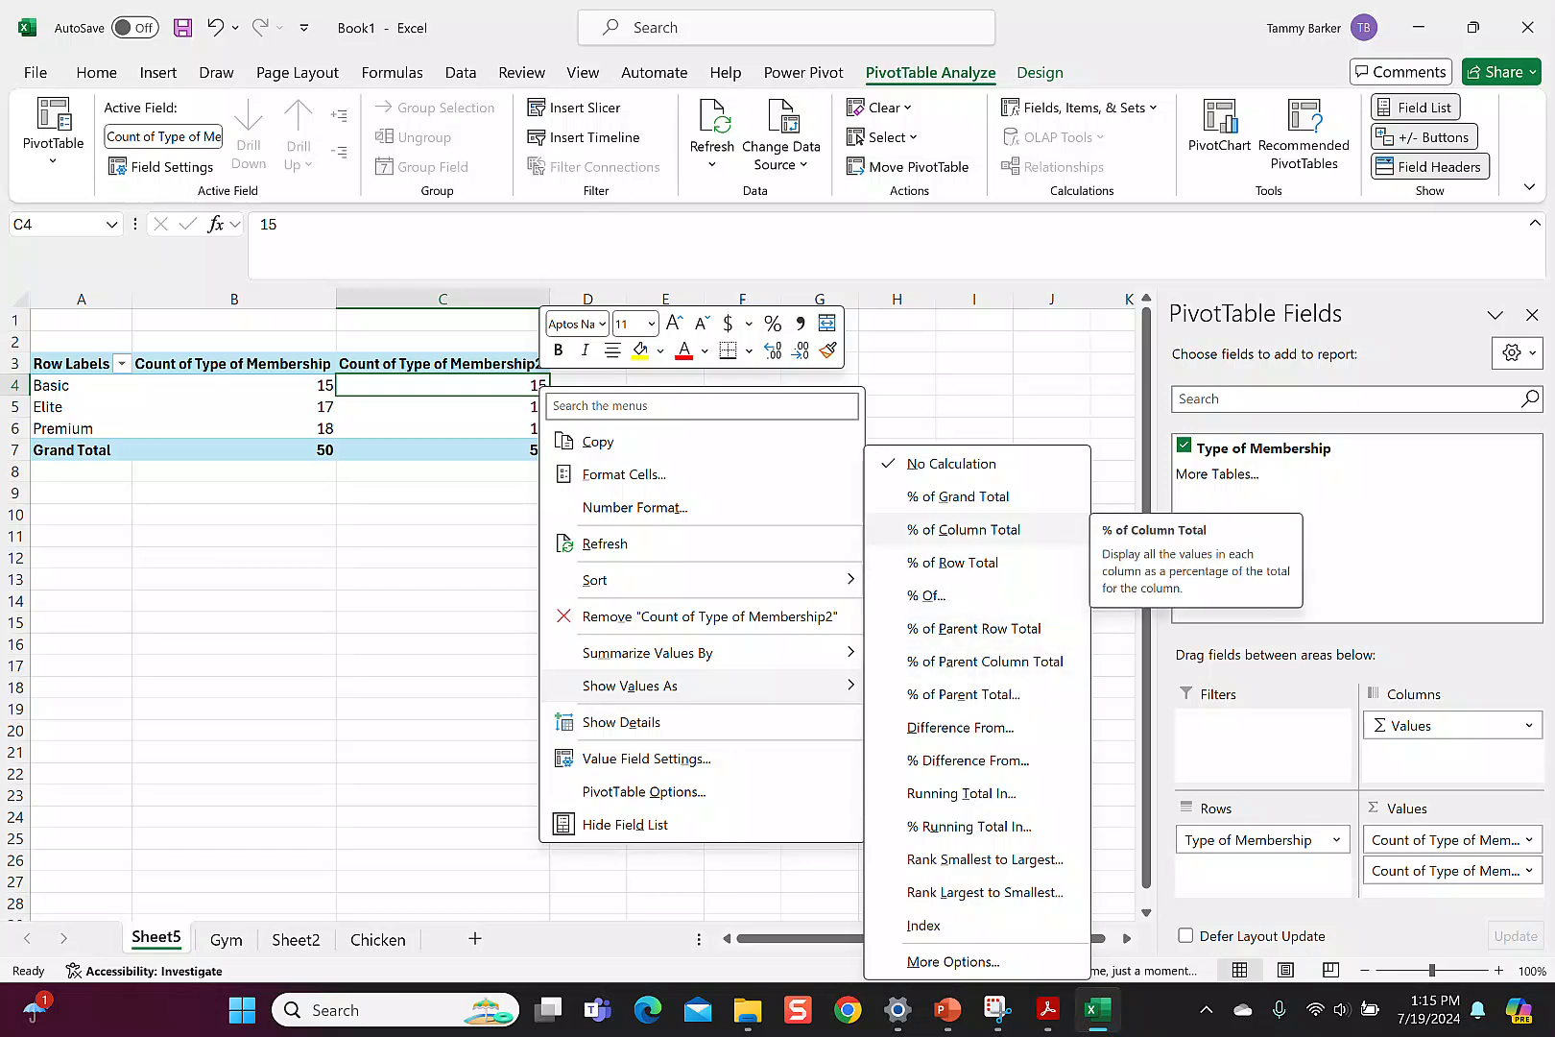
left_click(962, 529)
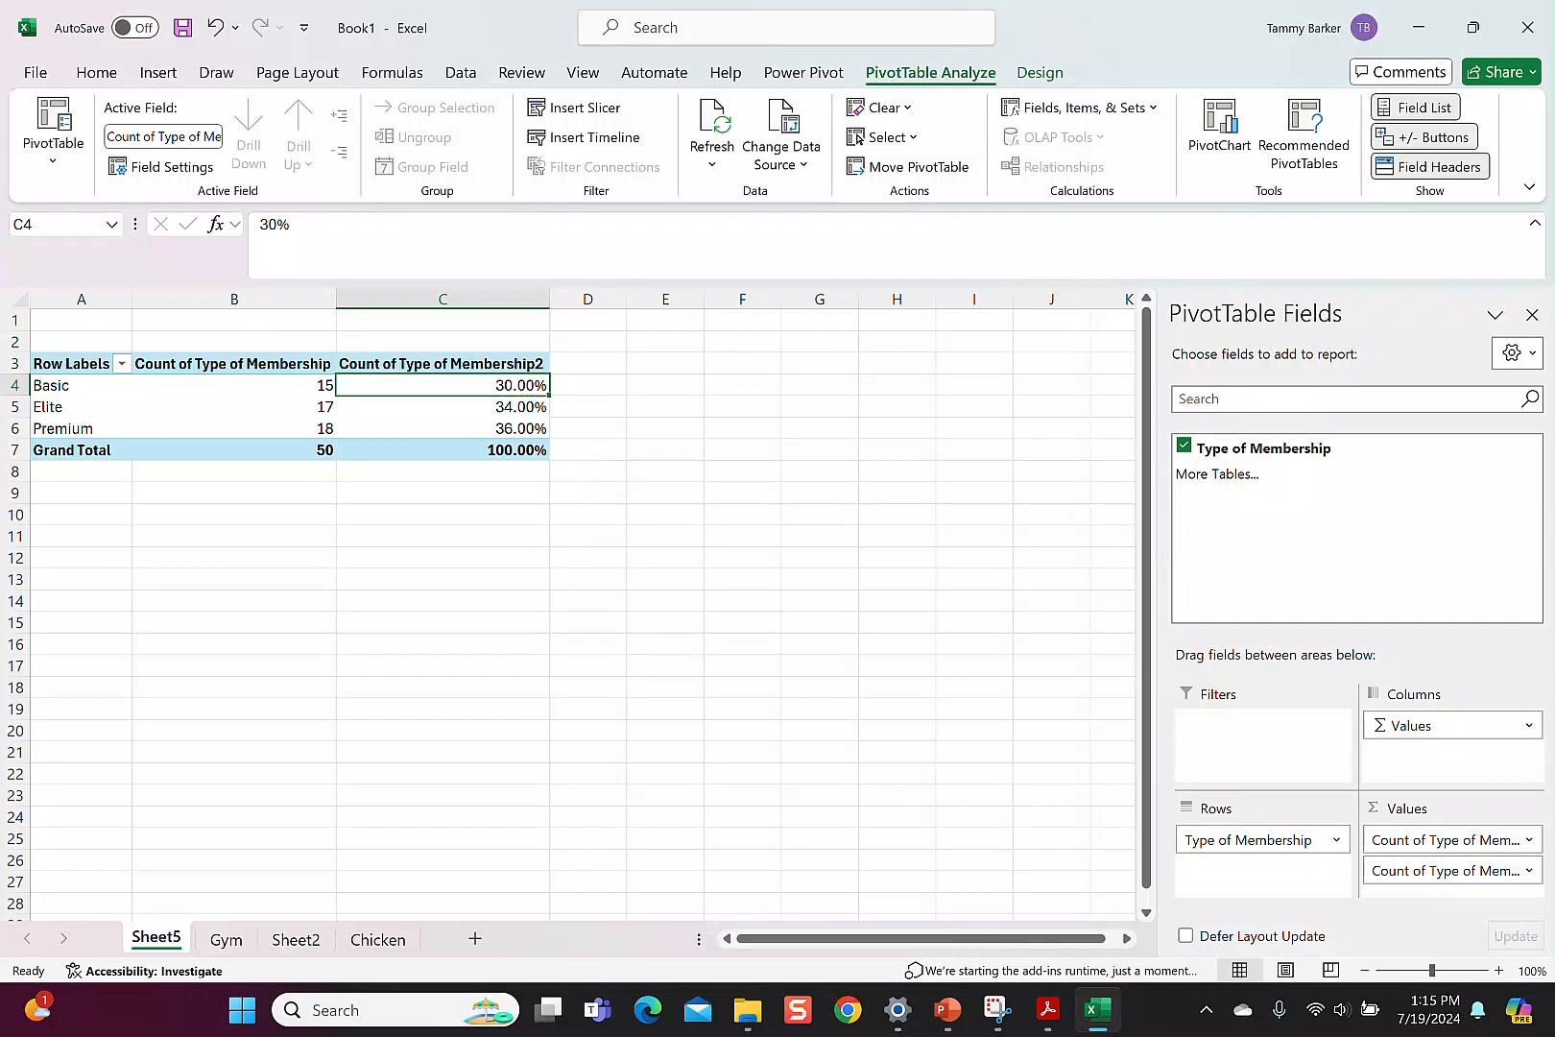
Replace the PivotTable's row label heading in A3 with "Type of Membership" and fit column A to the text
left_click(742, 623)
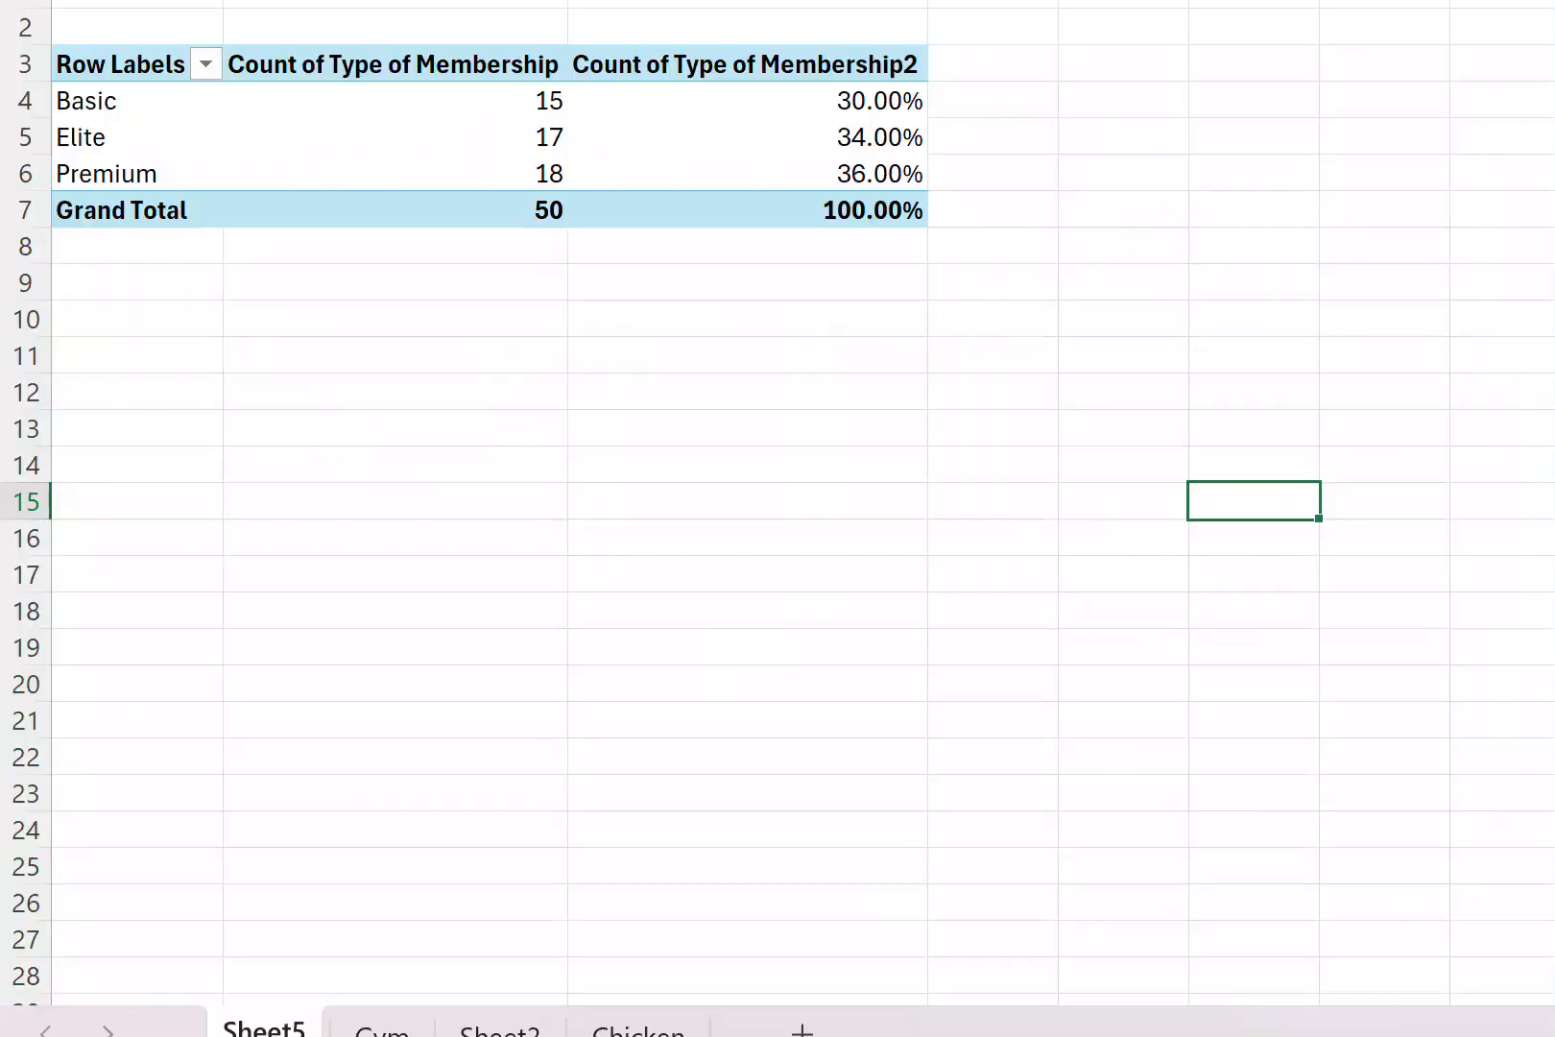
left_click(121, 64)
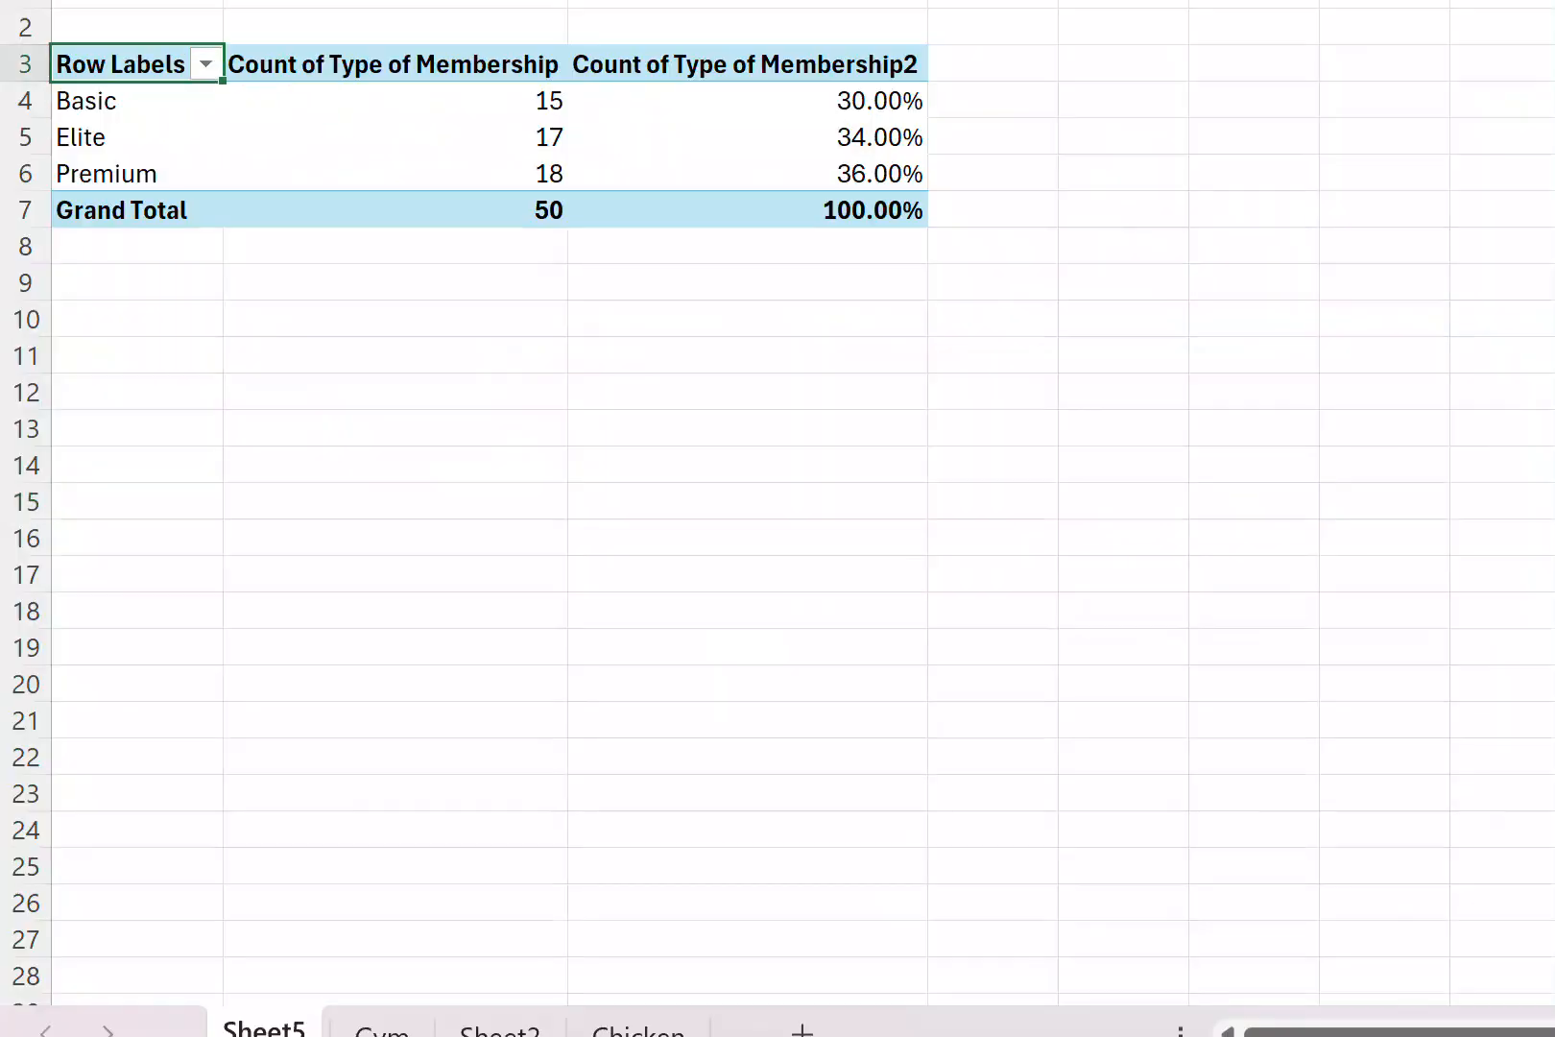
double_click(169, 65)
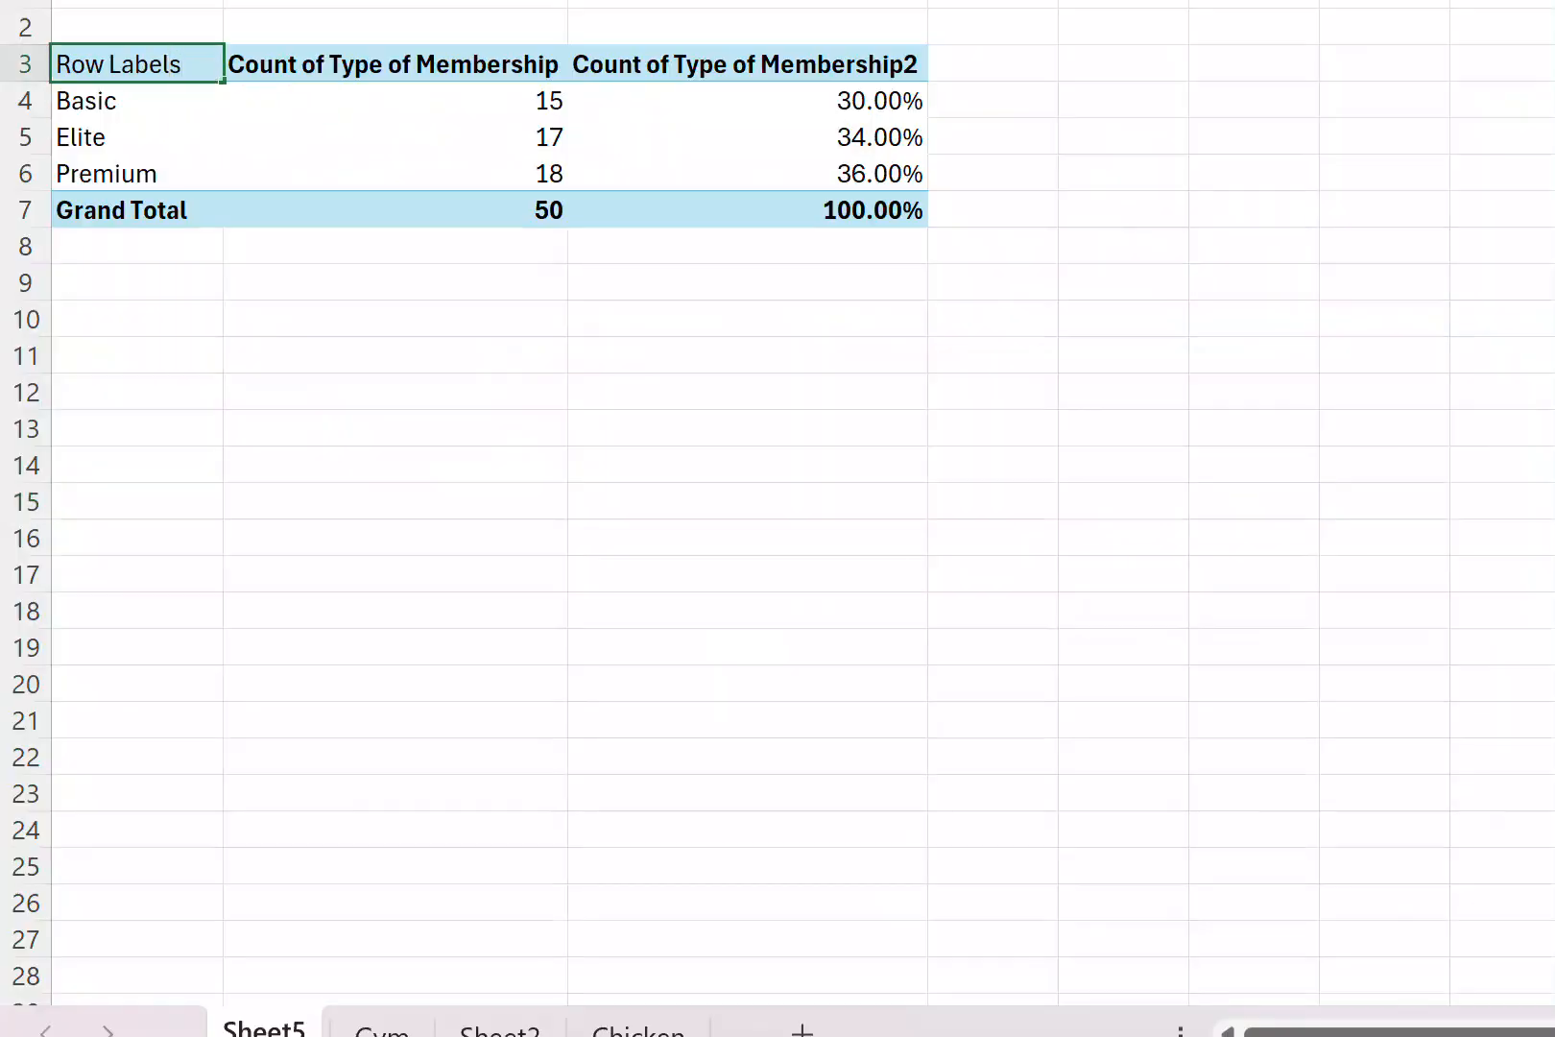
key("BackSpace")
key("BackSpace")
key("BackSpace")
key("BackSpace")
key("BackSpace")
key("BackSpace")
key("BackSpace")
key("BackSpace")
key("BackSpace")
key("Delete")
type("Type")
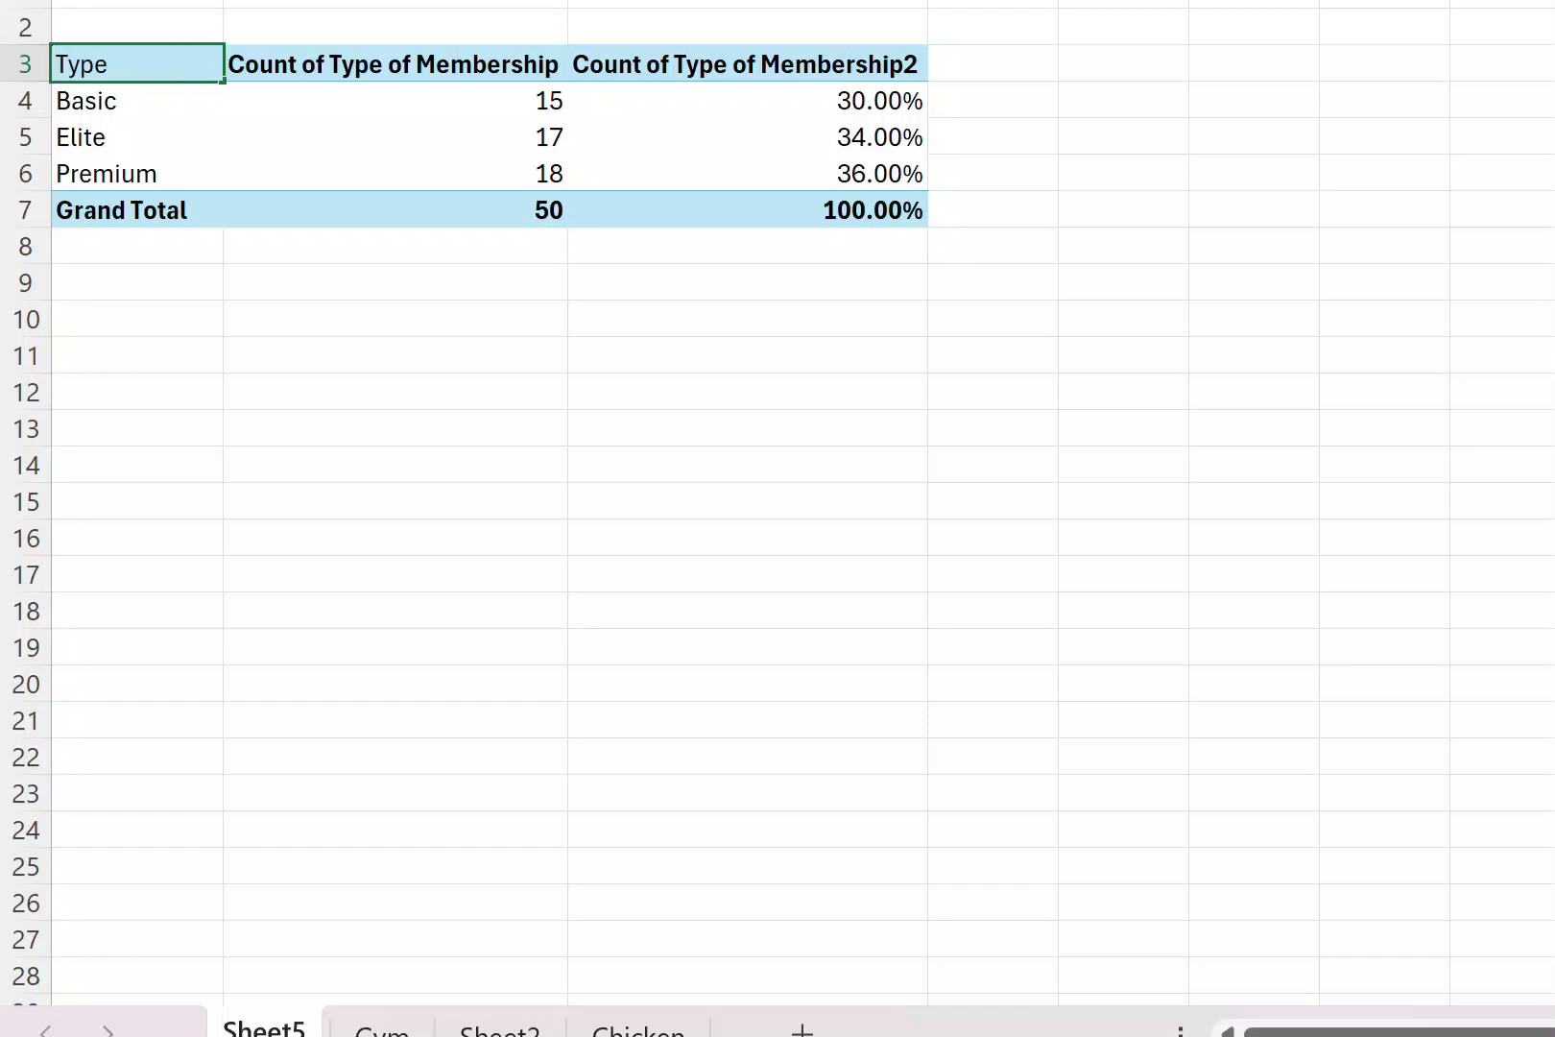
type(" of Membership")
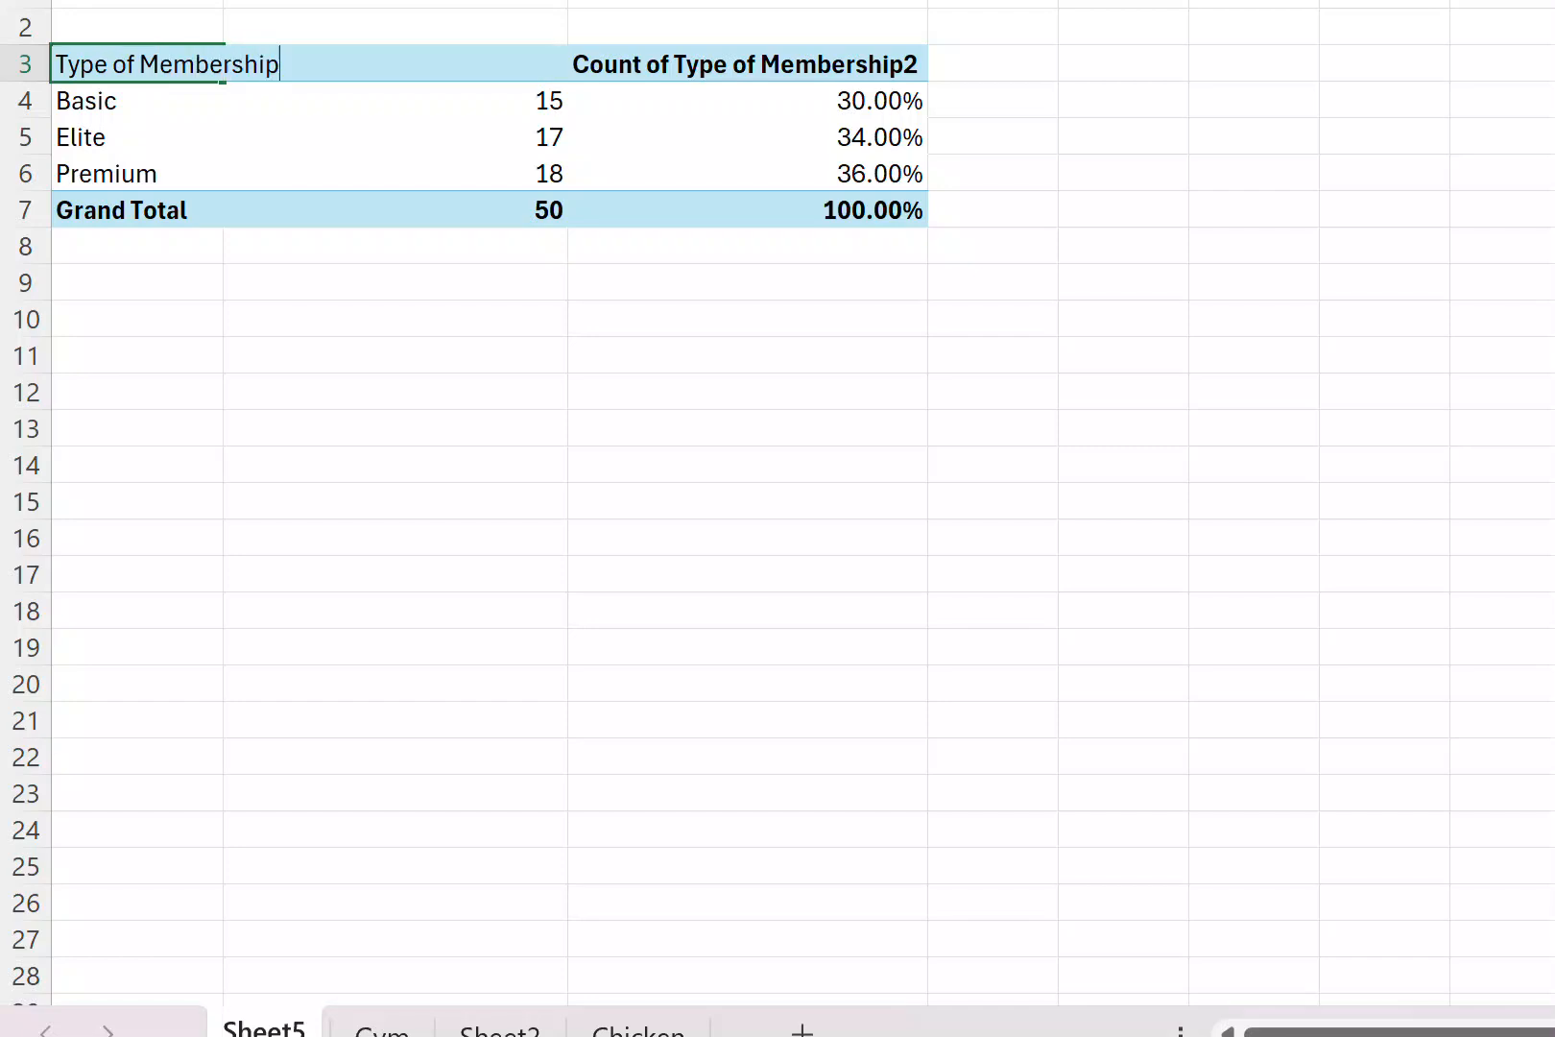
left_click(395, 136)
double_click(223, 1)
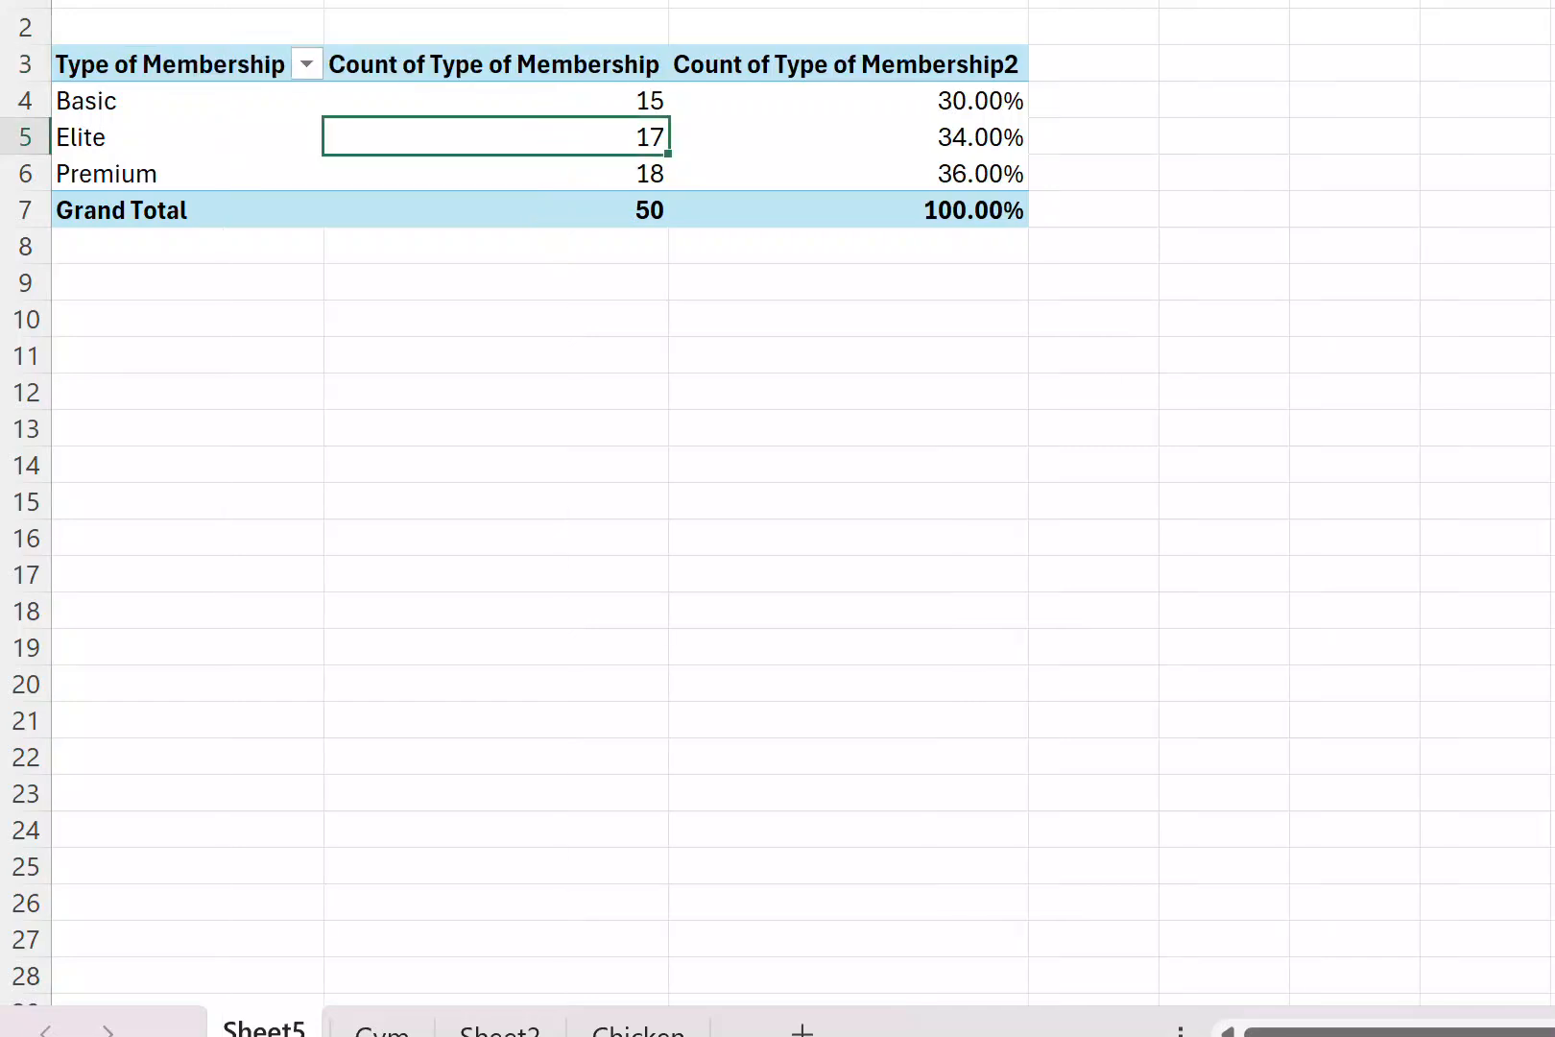
Rename the PivotTable's first membership count field in column B as "Frequency"
double_click(494, 65)
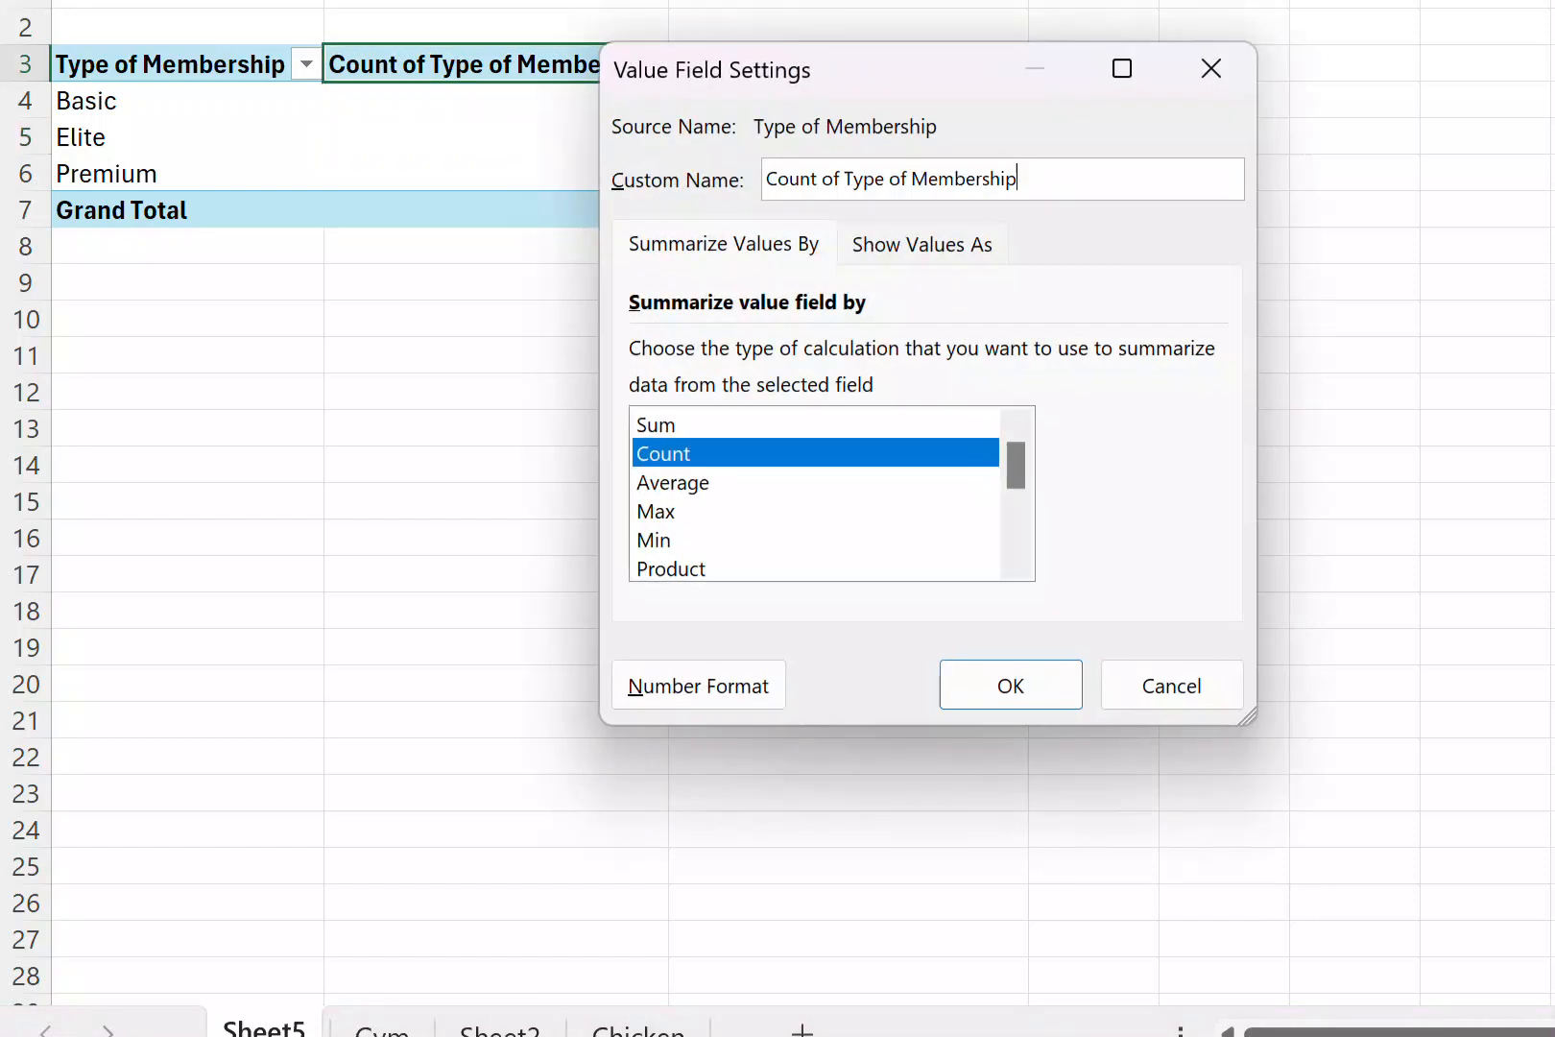
left_click_drag(1019, 179, 764, 179)
type("F")
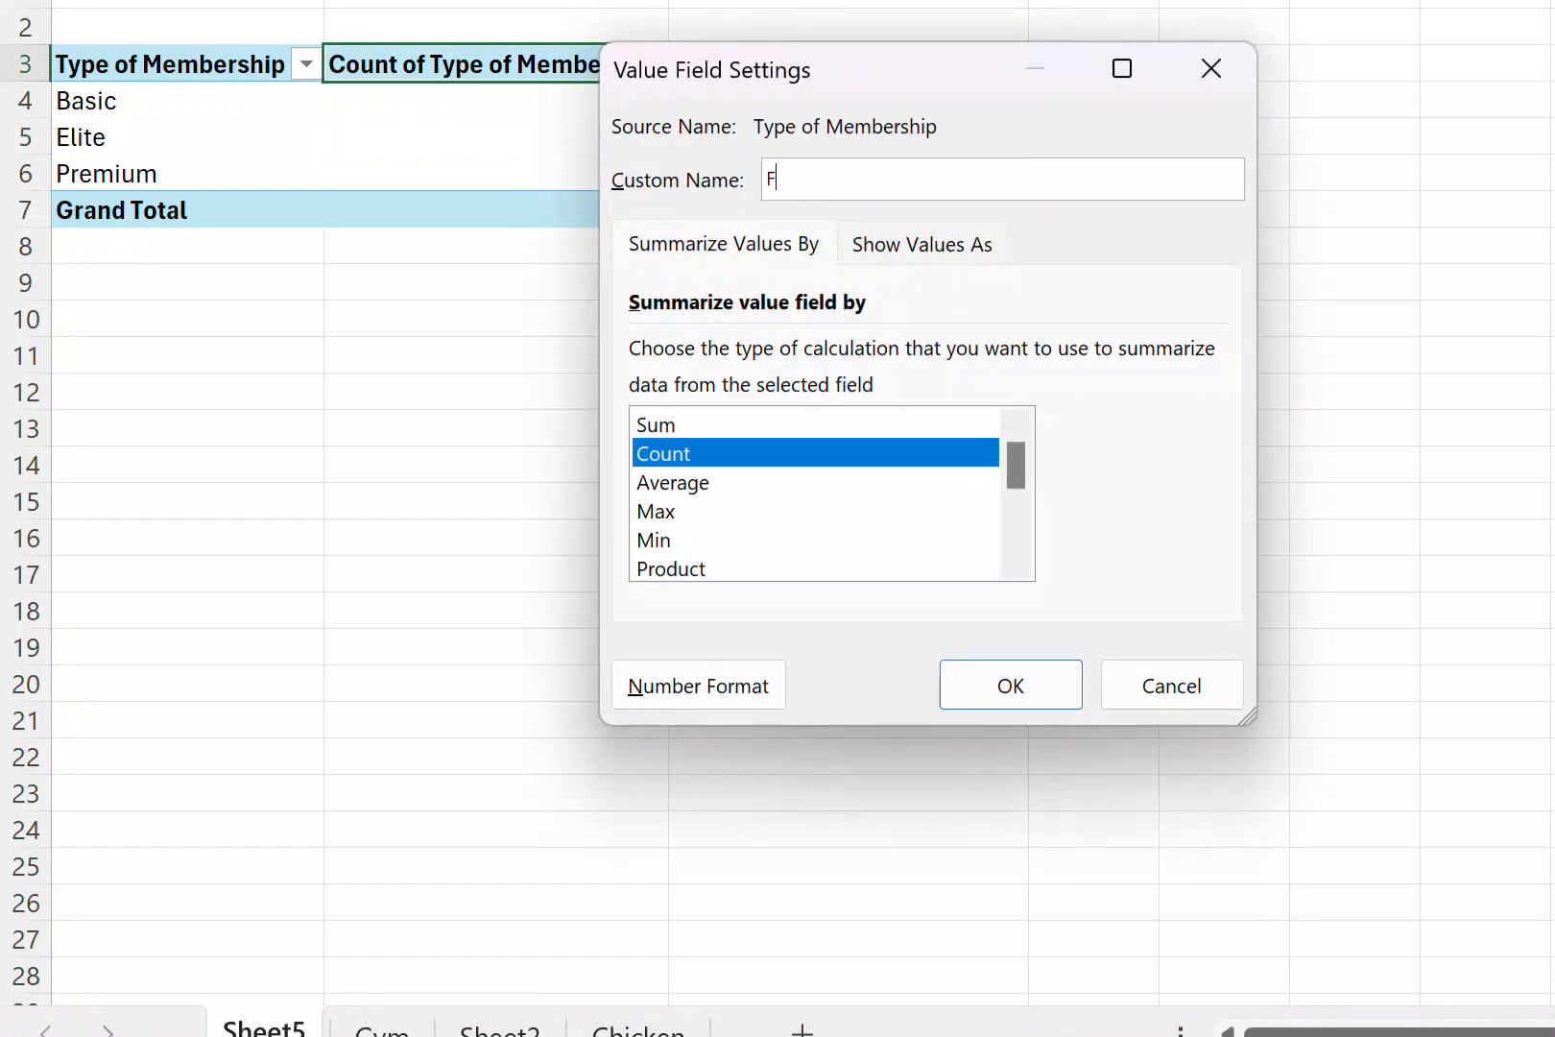
type("requency")
key("Return")
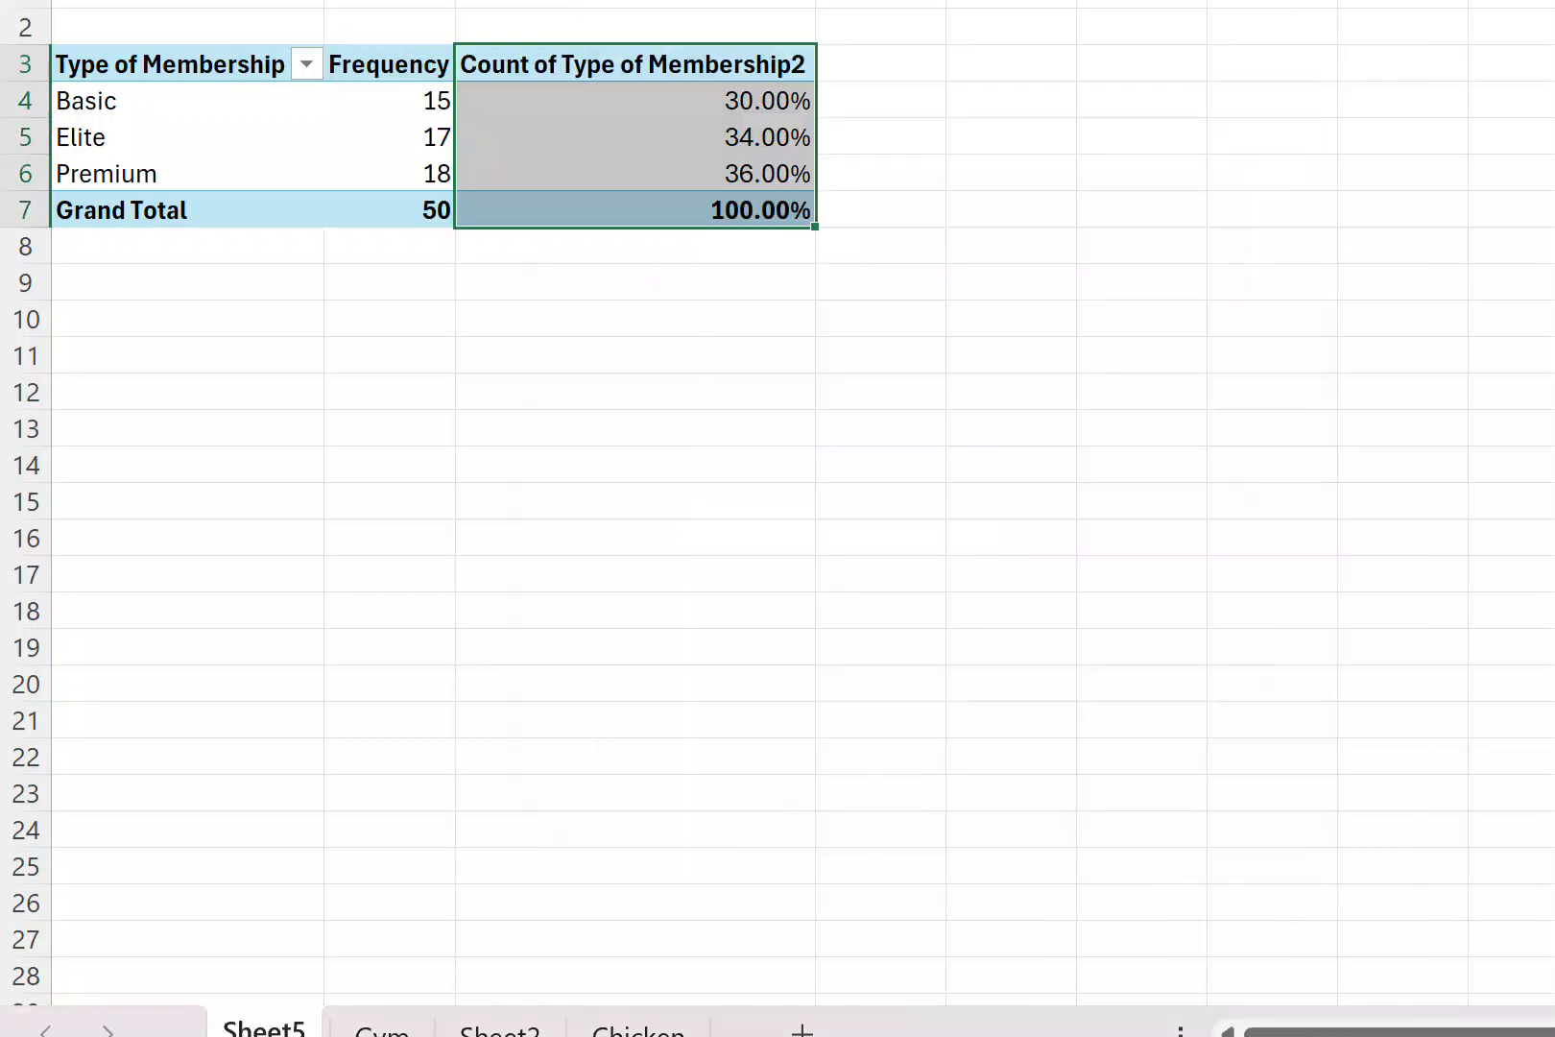
Rename the PivotTable's percentage field in column C as "Relative Frequency"
left_click(619, 64)
double_click(619, 64)
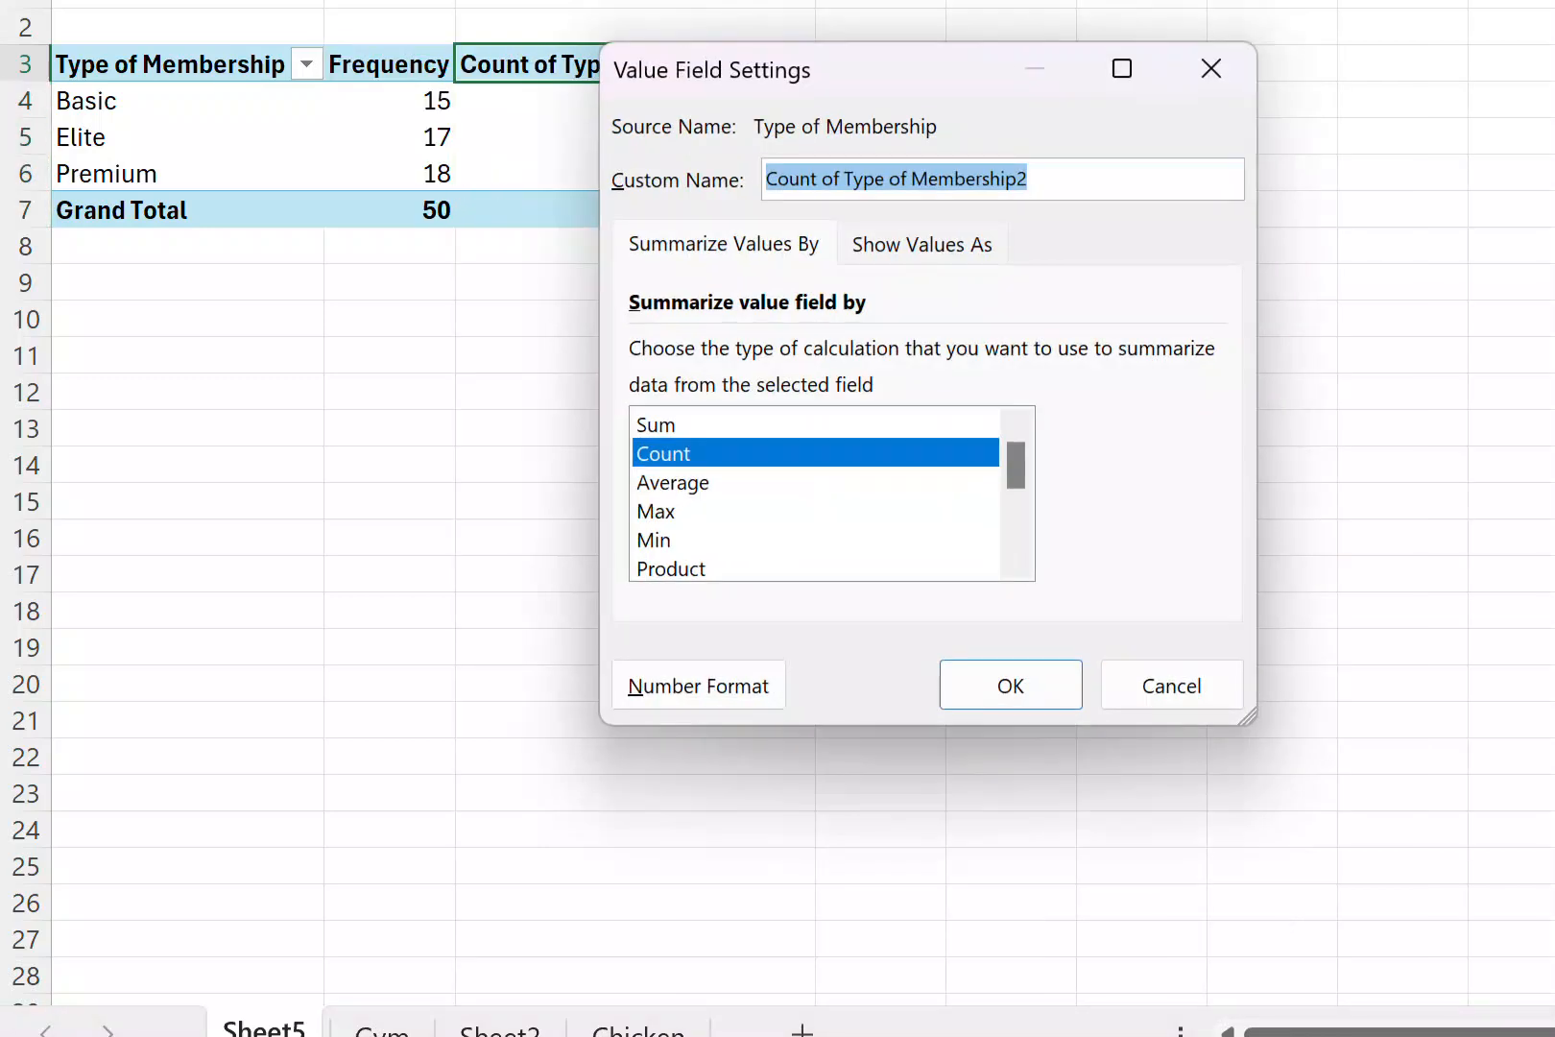
left_click_drag(1027, 179, 775, 178)
type("Relative Frequency")
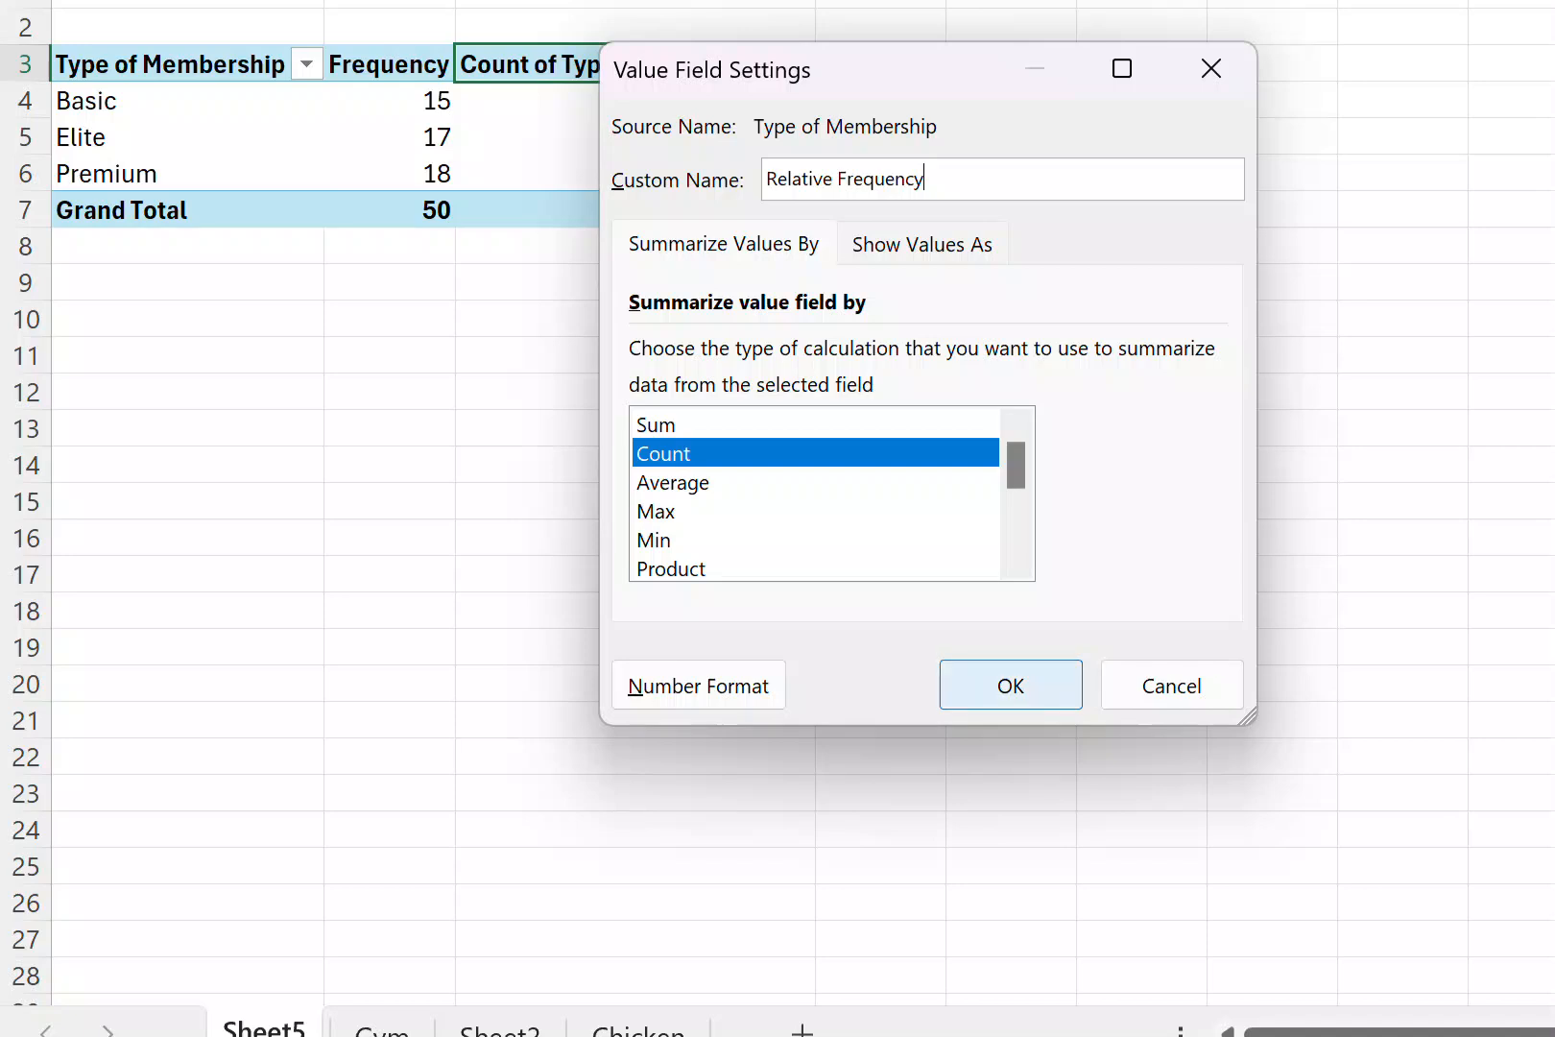
left_click(1011, 684)
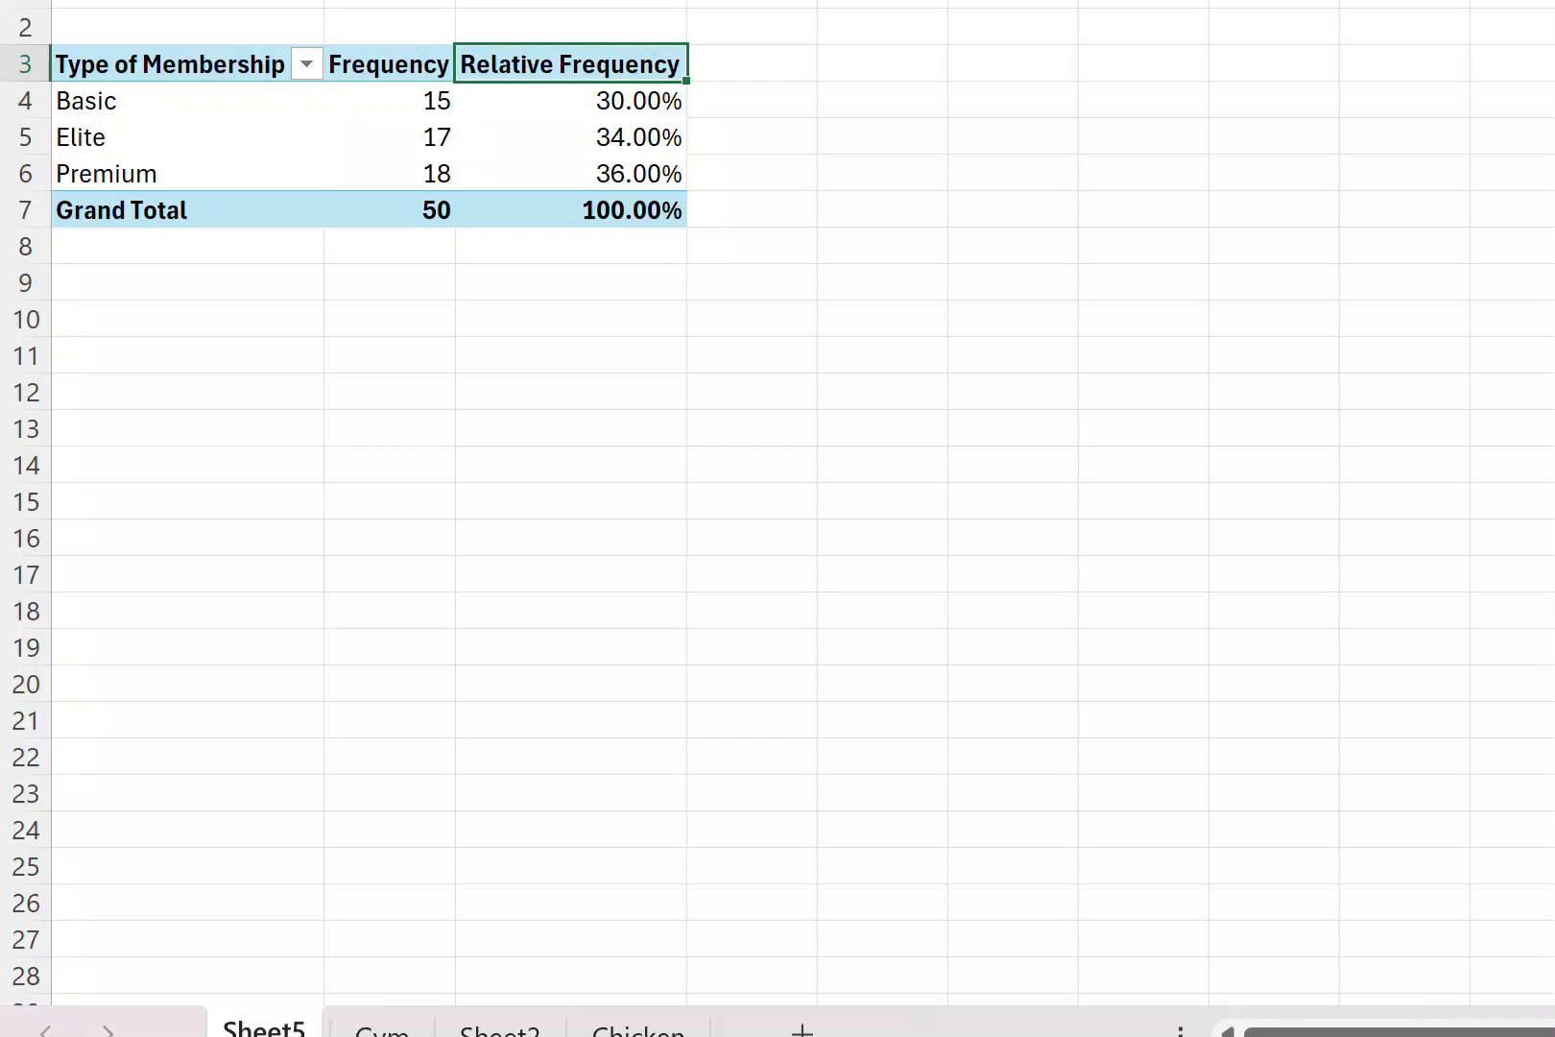
Format the whole Relative Frequency column C as Percentage with 0 decimal places
left_click(571, 101)
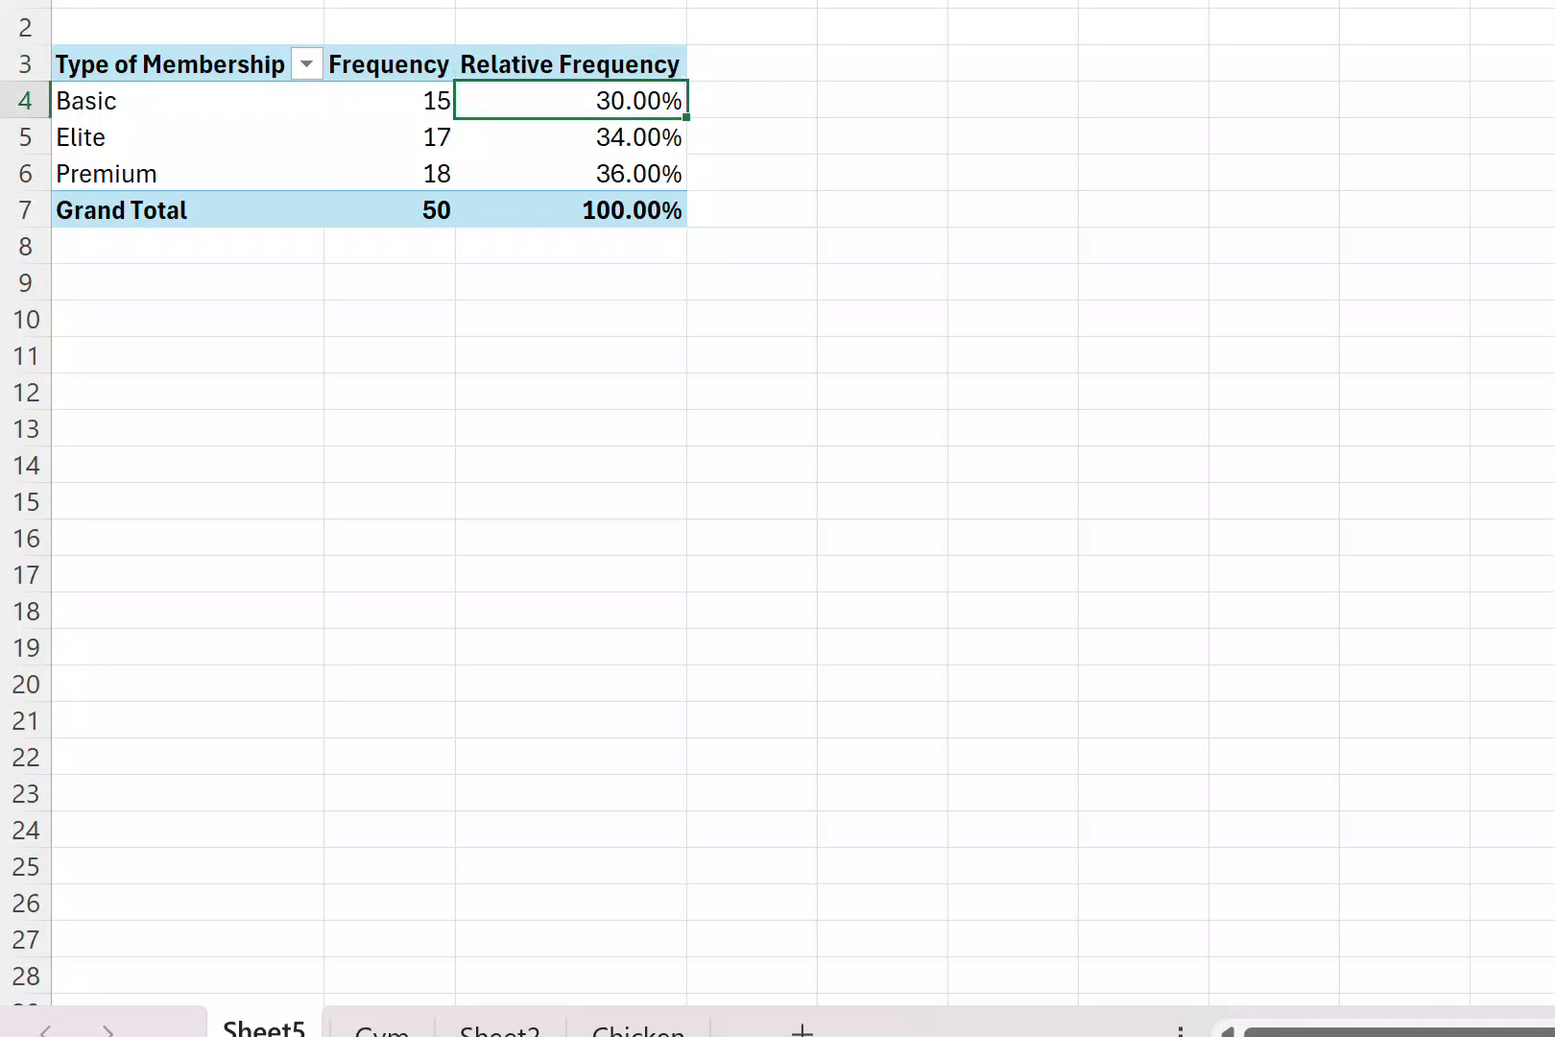
right_click(638, 0)
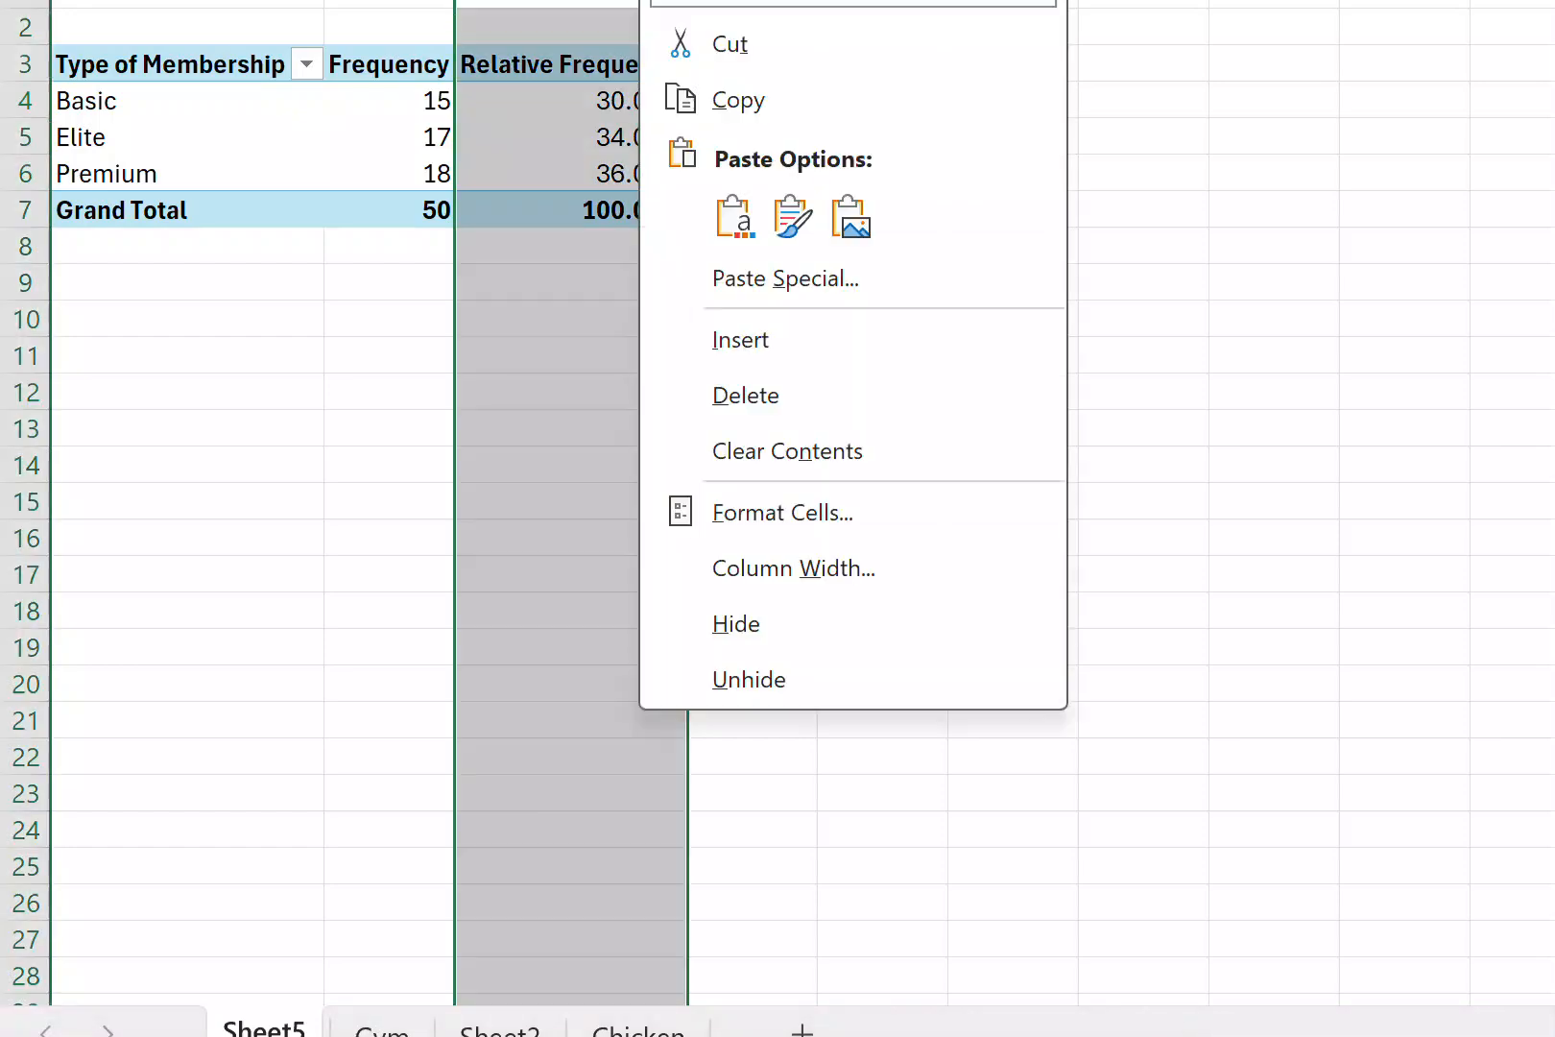
left_click(782, 512)
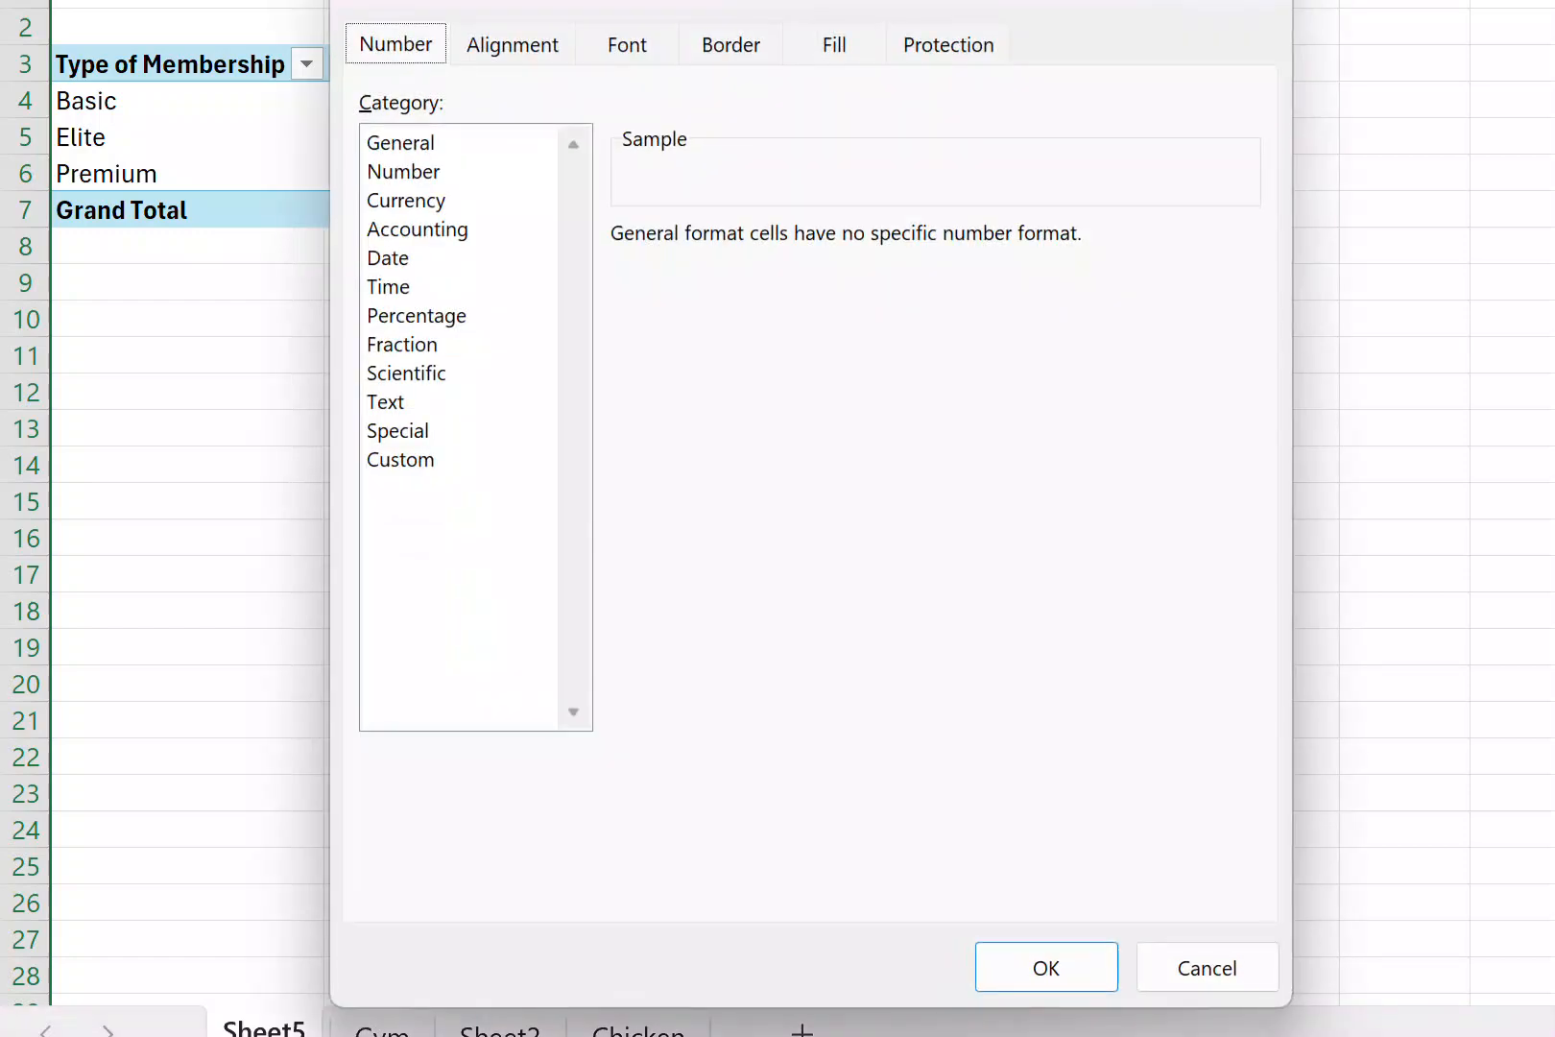
left_click(416, 316)
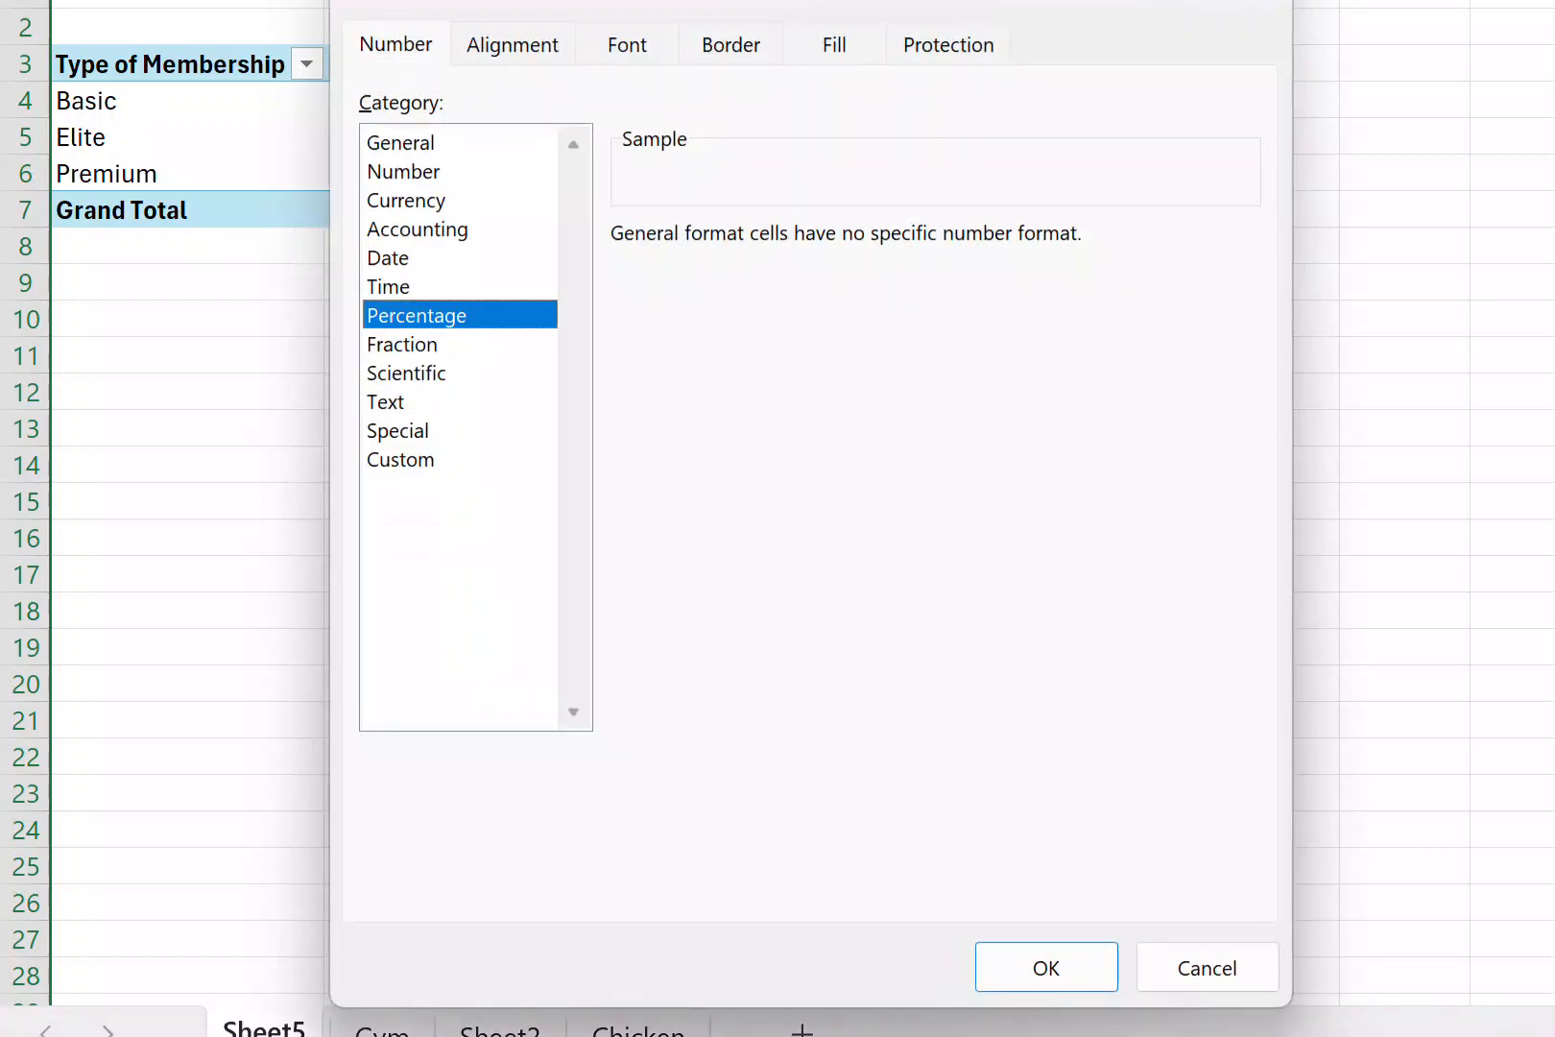
left_click(861, 246)
left_click(861, 246)
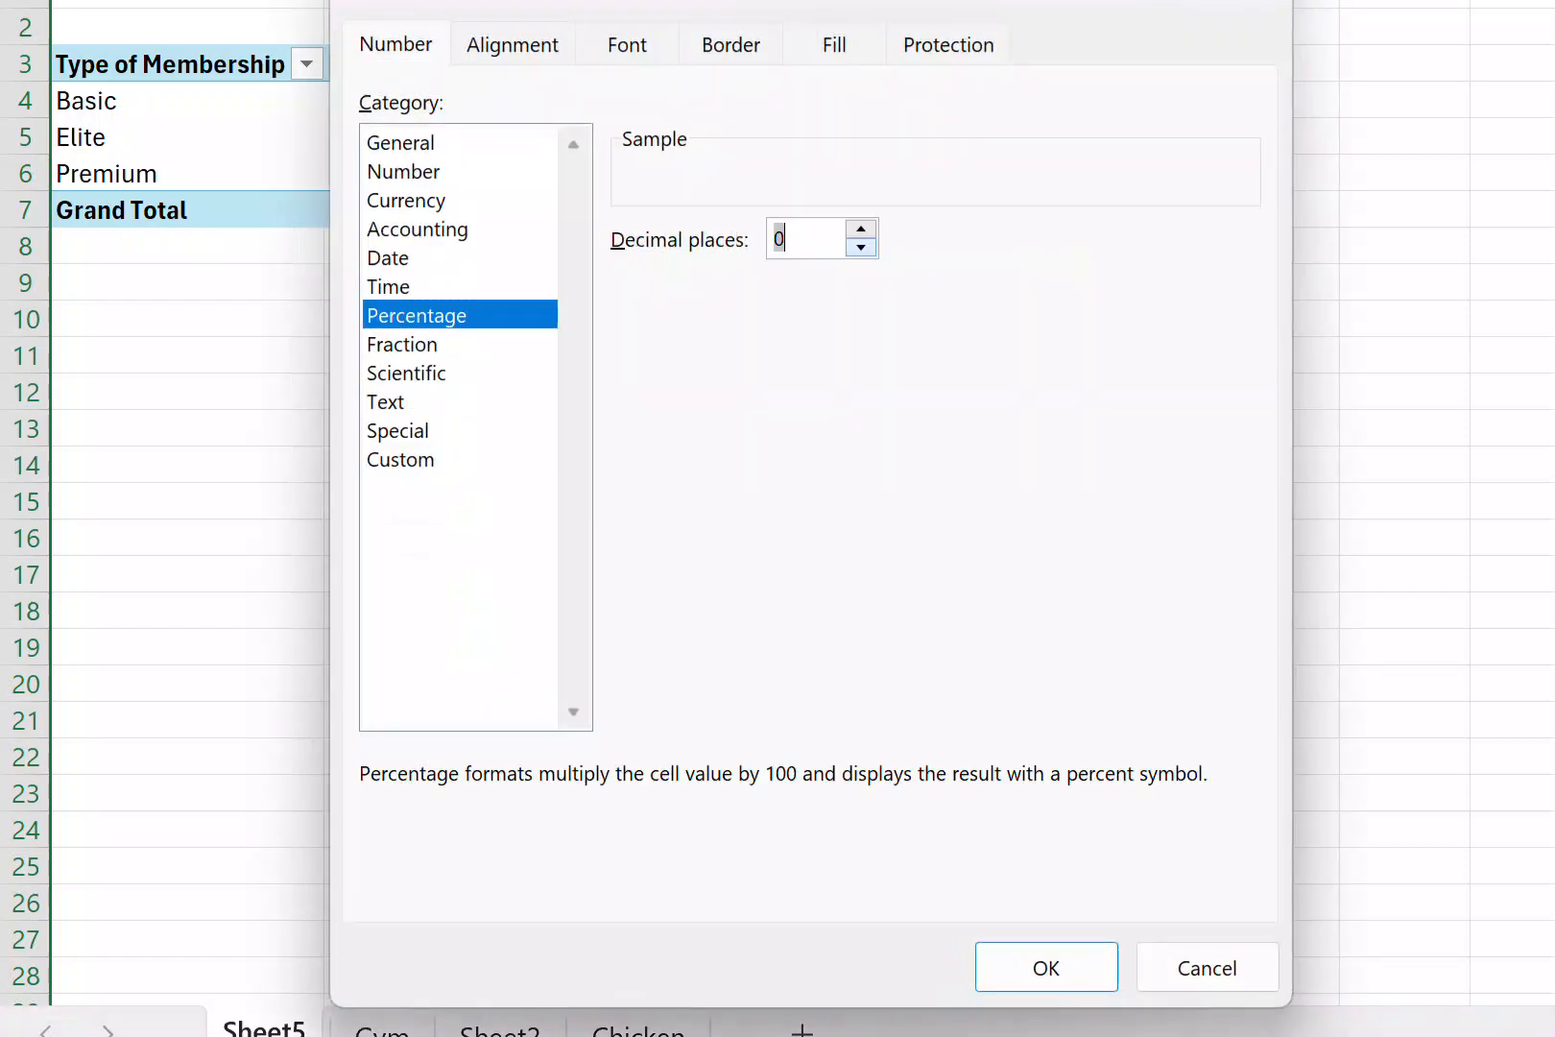
left_click(1047, 967)
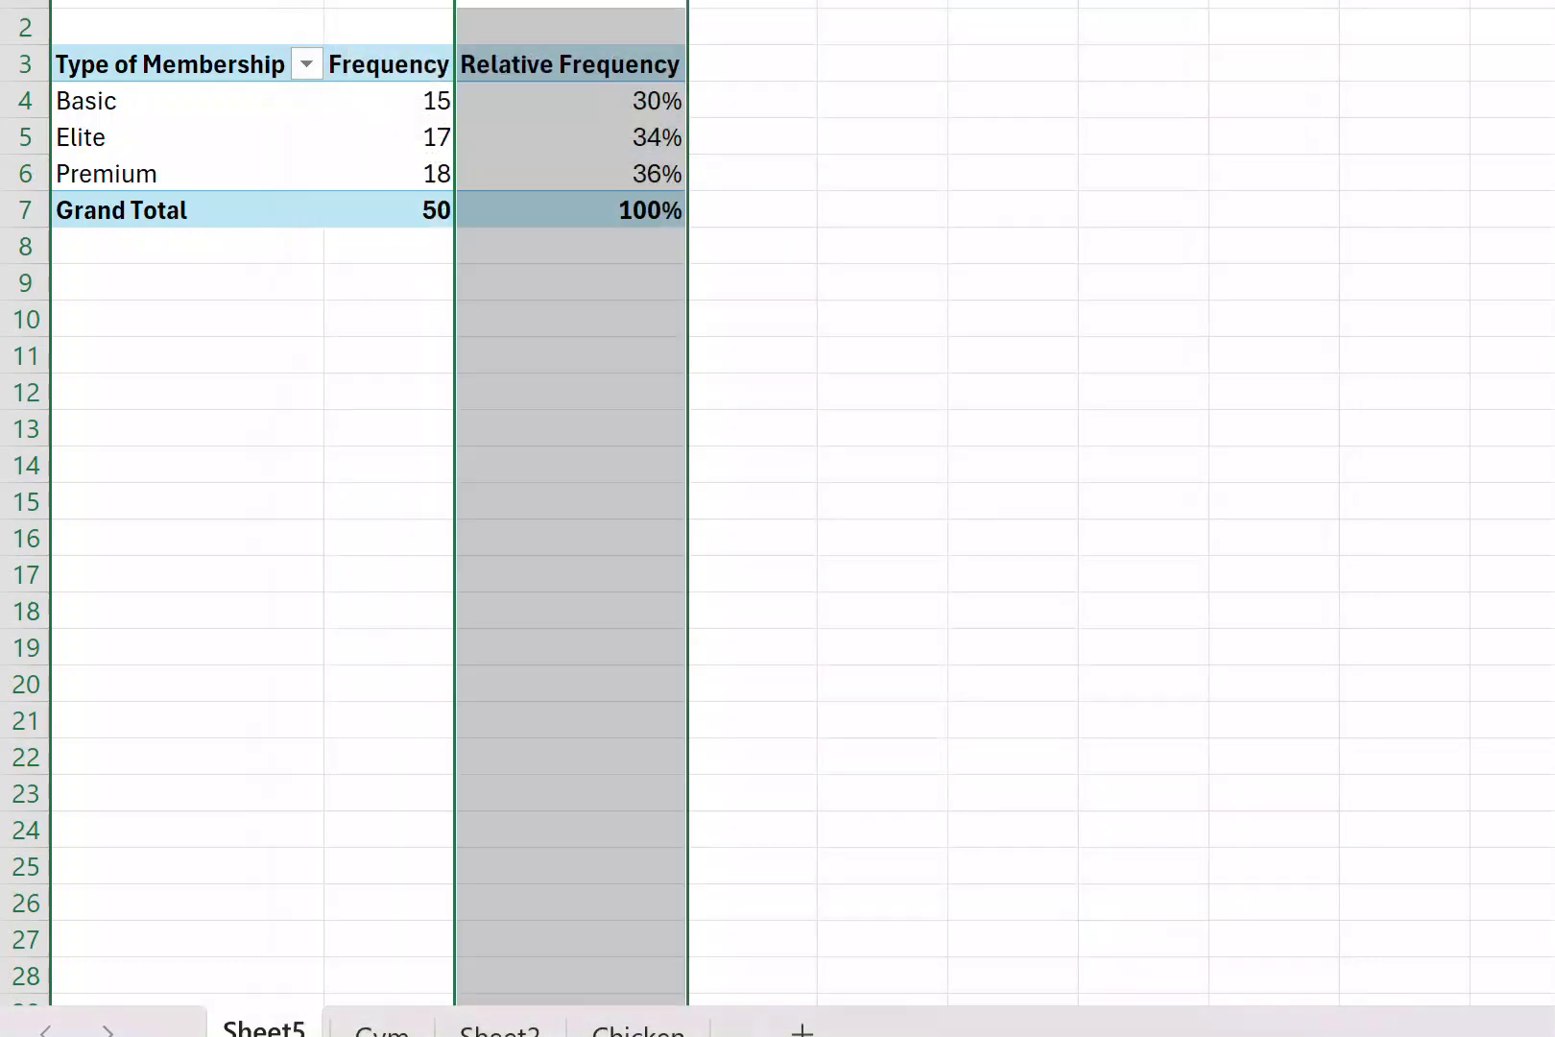
left_click(1143, 719)
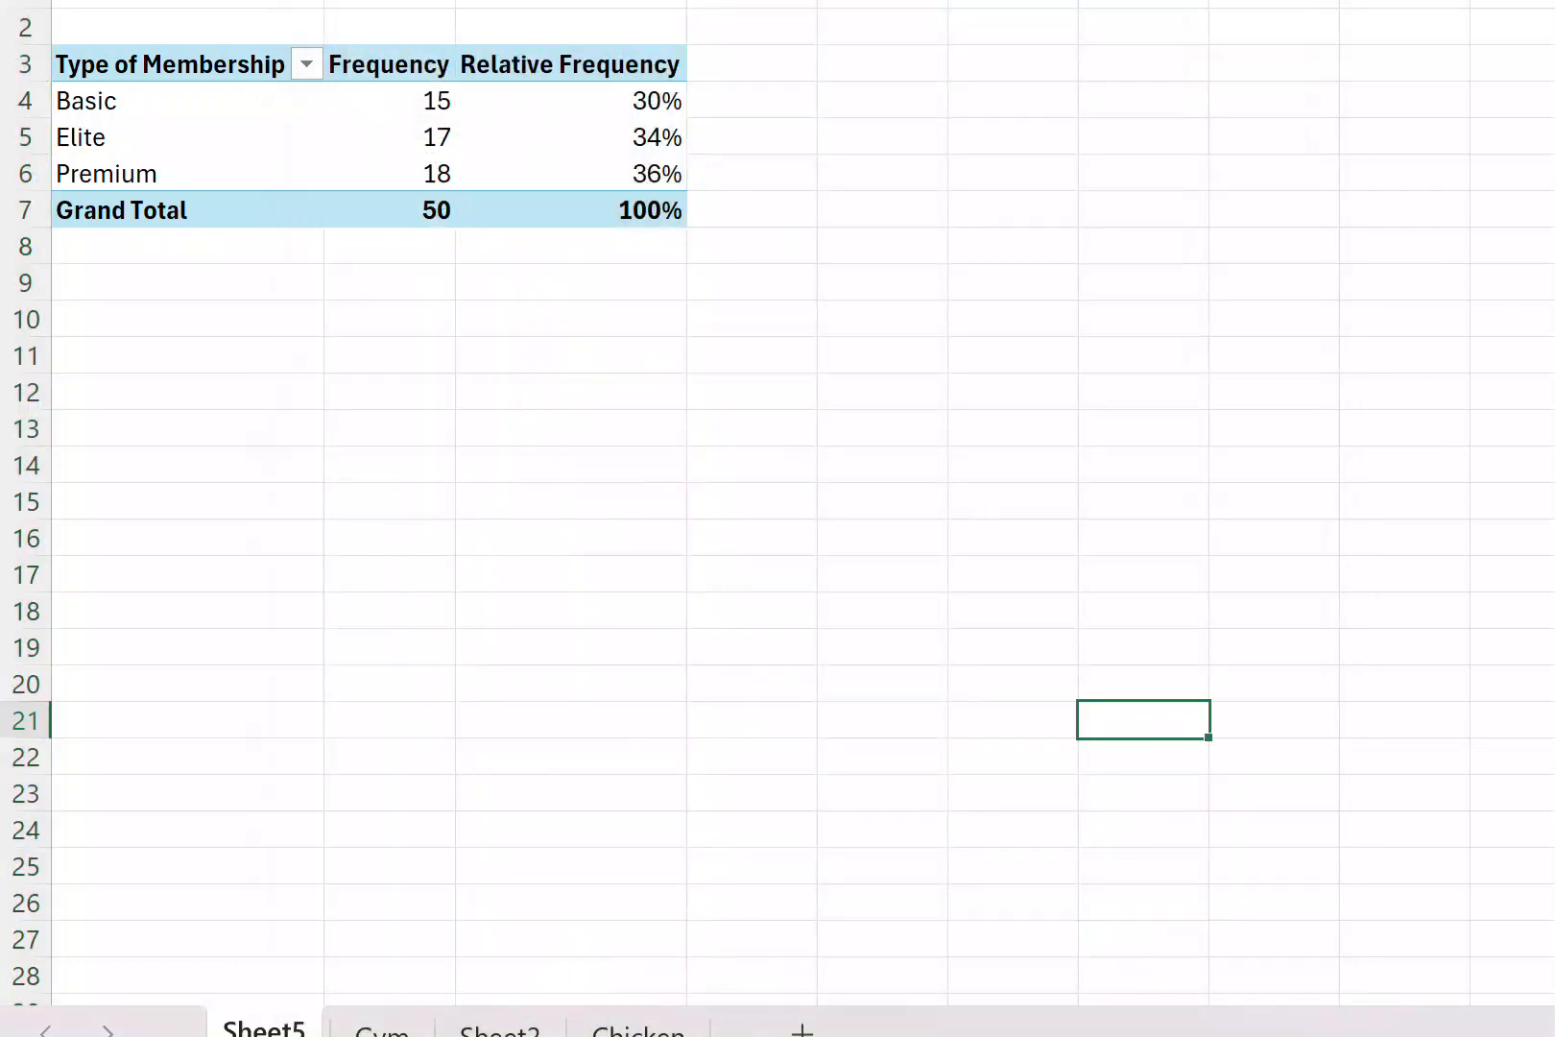